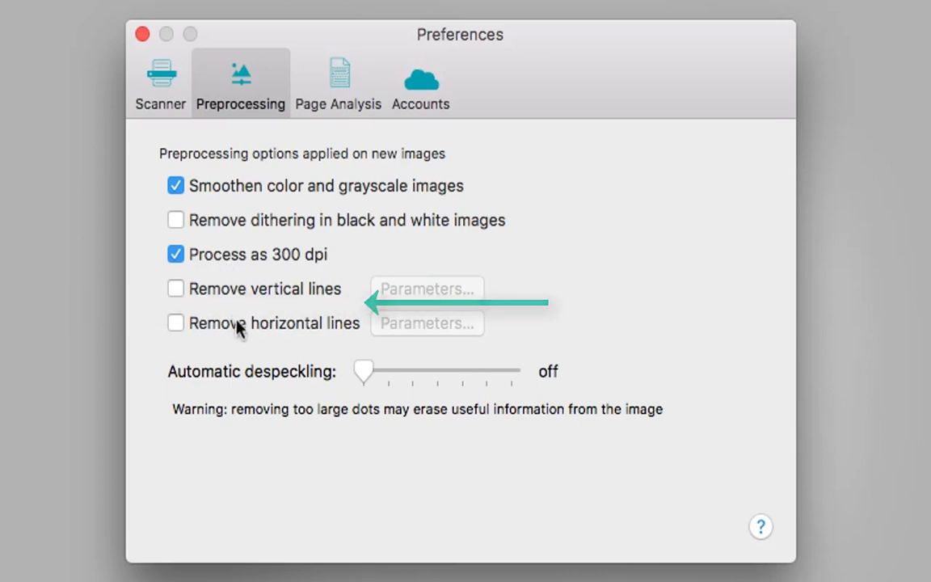
Turn on vertical line removal, view its parameters without changing them, and turn the option back off.
{"action": "left_click", "coordinate": [177, 290]}
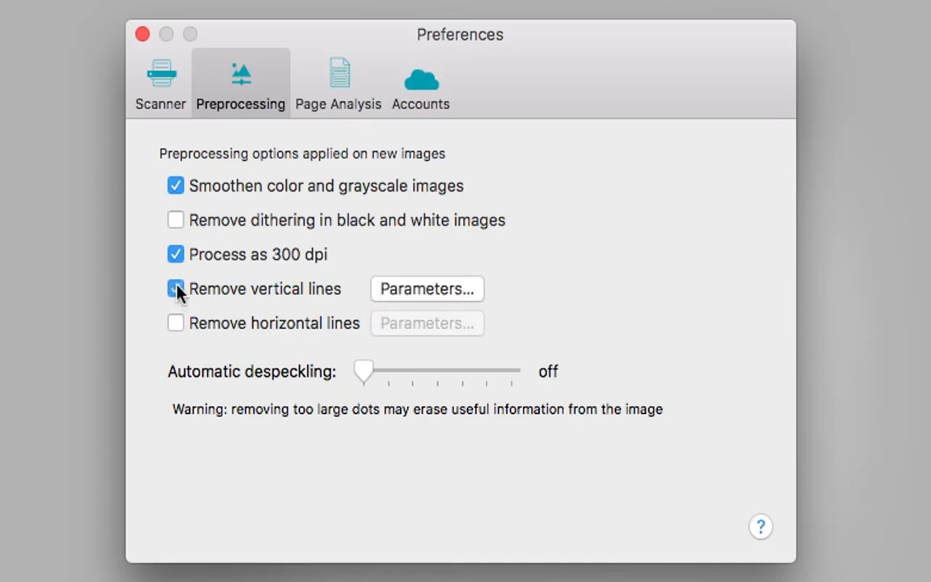
{"action": "left_click", "coordinate": [398, 293]}
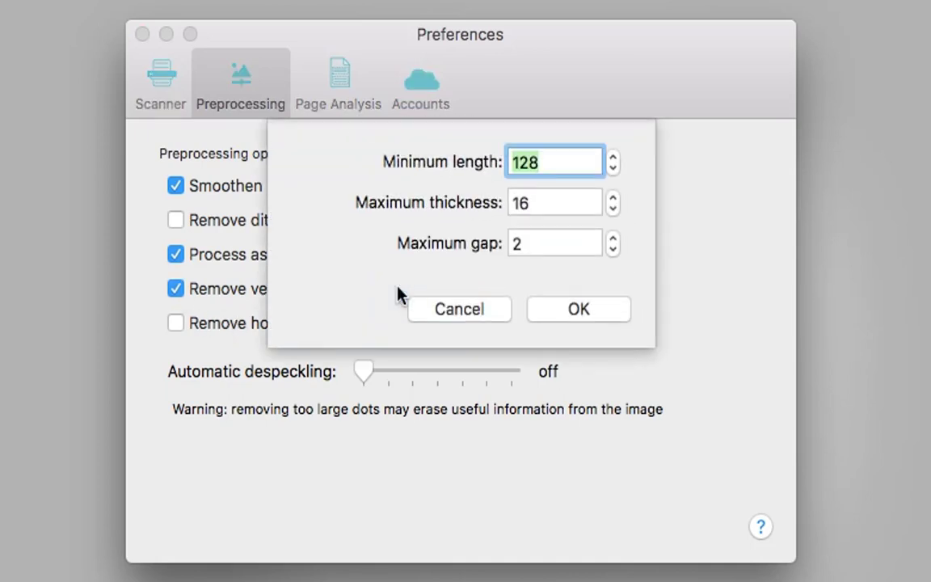
{"action": "left_click", "coordinate": [436, 315]}
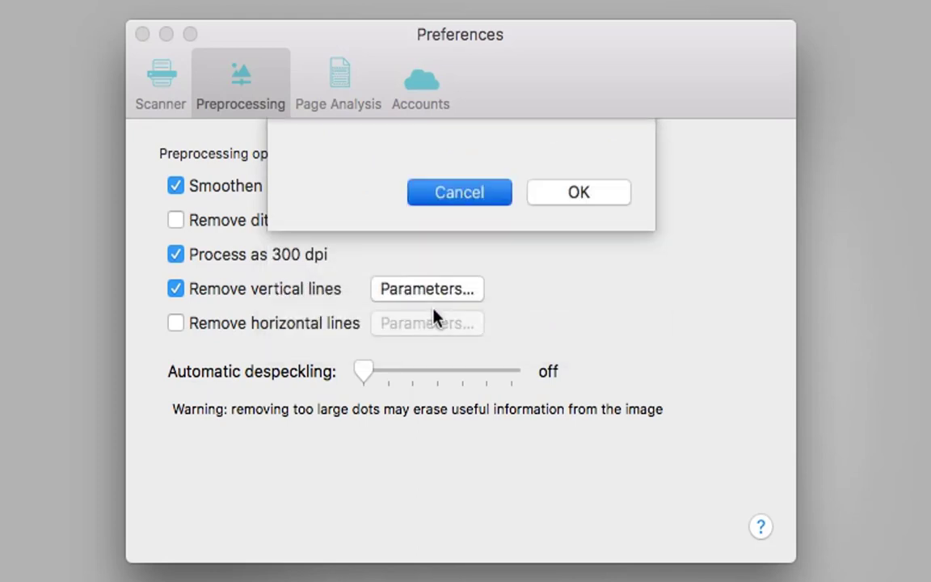
{"action": "left_click", "coordinate": [176, 290]}
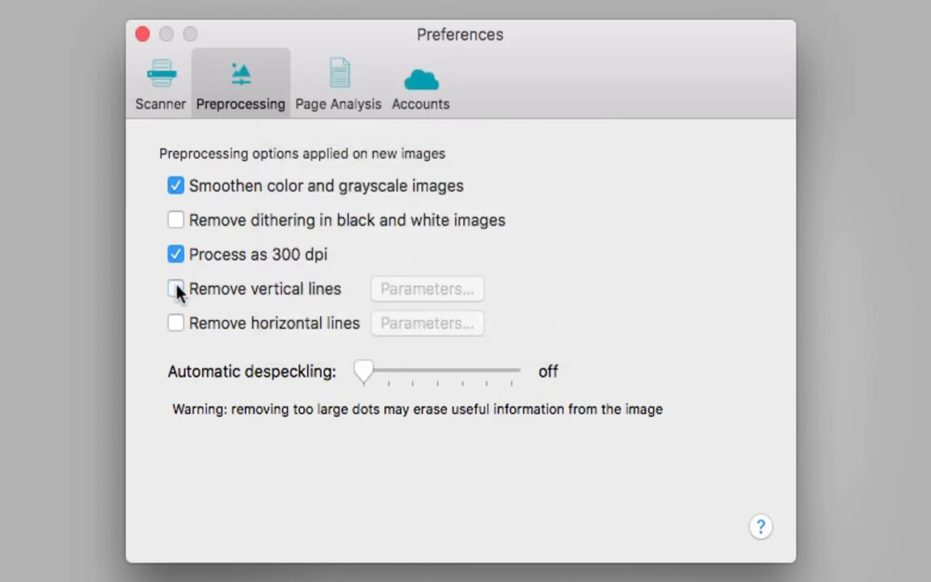
Try the automatic despeckling levels up to removing 6 pixel dots, and return despeckling to off.
{"action": "left_click", "coordinate": [398, 373]}
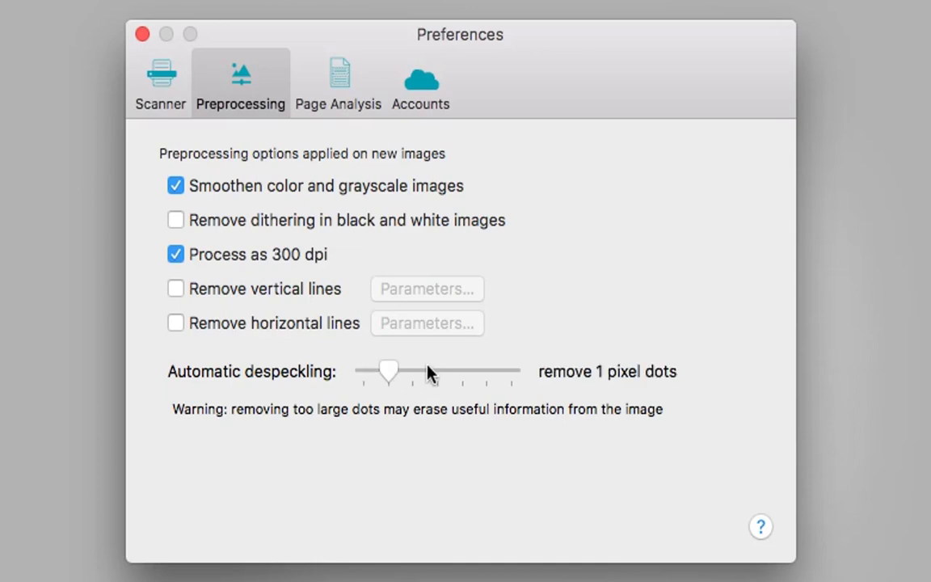
{"action": "left_click", "coordinate": [430, 372]}
{"action": "left_click", "coordinate": [467, 373]}
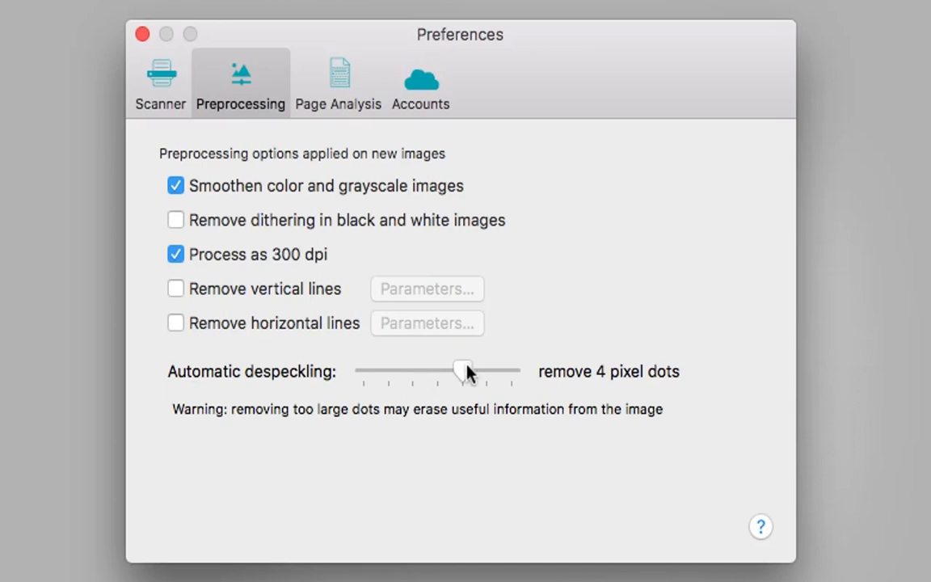
{"action": "left_click", "coordinate": [510, 374]}
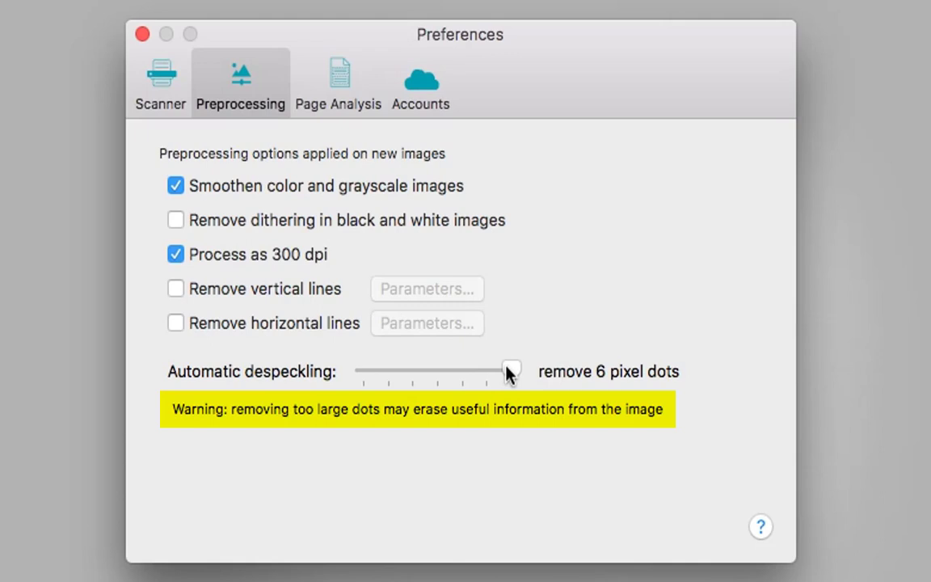
{"action": "left_click", "coordinate": [474, 374]}
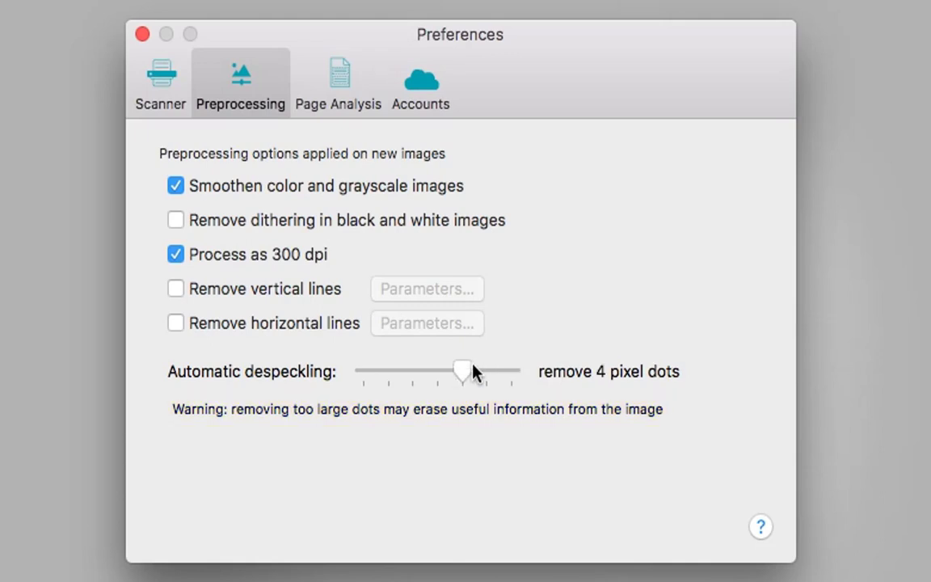
{"action": "left_click", "coordinate": [432, 374]}
{"action": "left_click", "coordinate": [399, 372]}
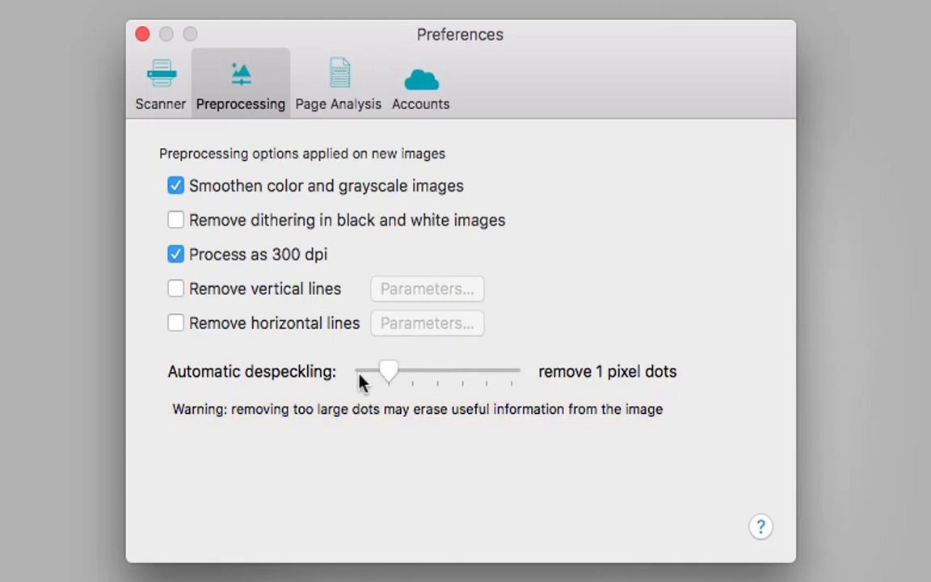
{"action": "left_click", "coordinate": [361, 373]}
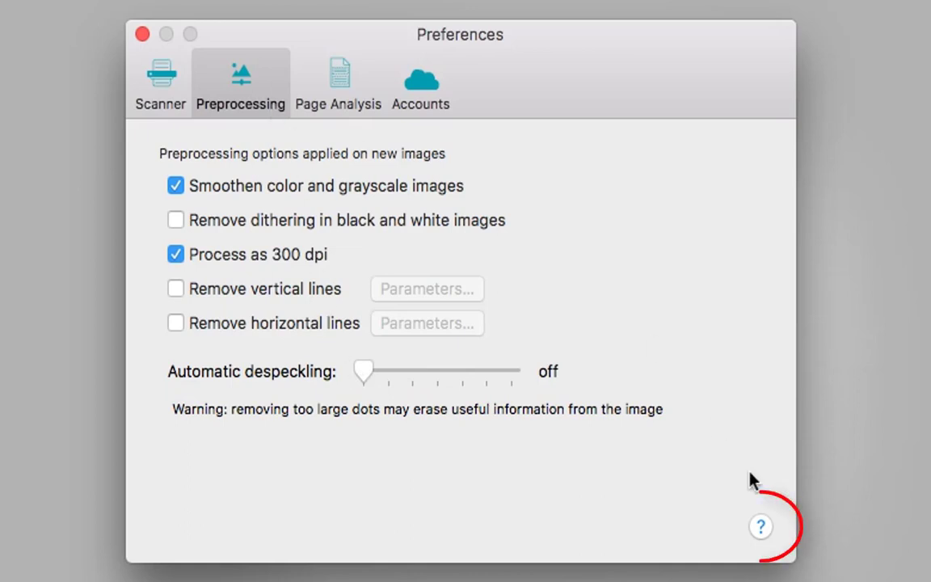
Open the help page for the preprocessing options, skim the option descriptions, and close it.
{"action": "left_click", "coordinate": [760, 528]}
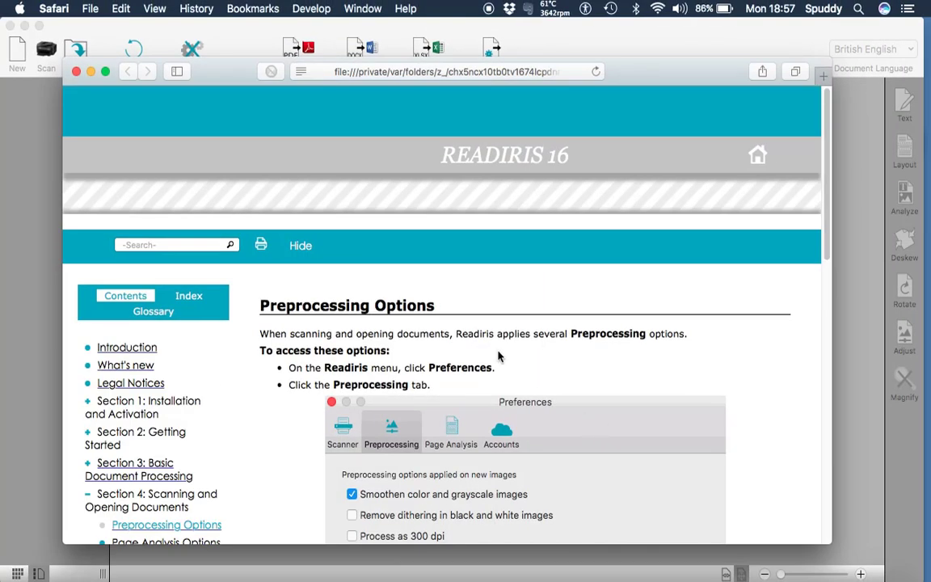
{"action": "scroll", "coordinate": [499, 357], "scroll_direction": "down", "scroll_amount": 10}
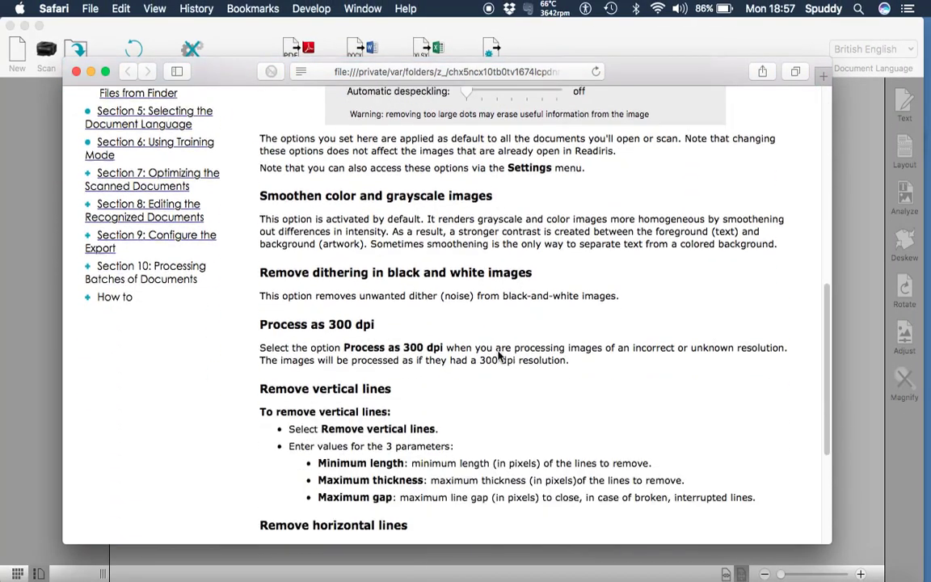
{"action": "scroll", "coordinate": [498, 356], "scroll_direction": "up", "scroll_amount": 10}
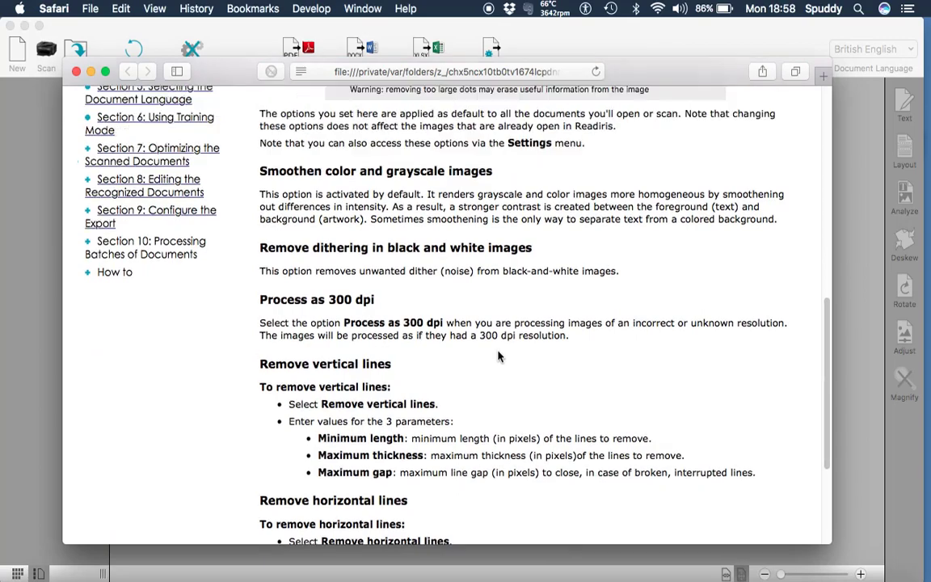
{"action": "left_click", "coordinate": [71, 72]}
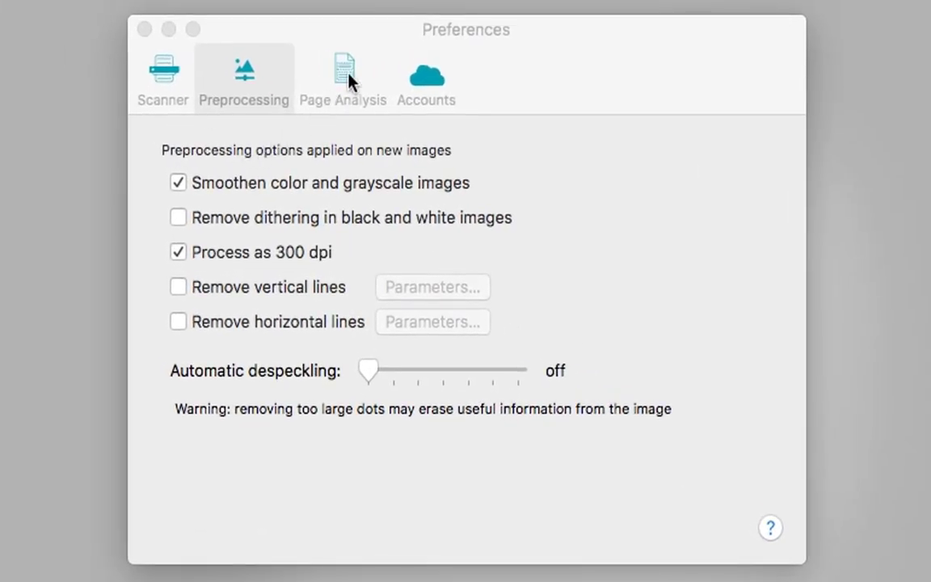
Show the page analysis preferences and look at the page commands for analyzing and deskewing.
{"action": "left_click", "coordinate": [348, 75]}
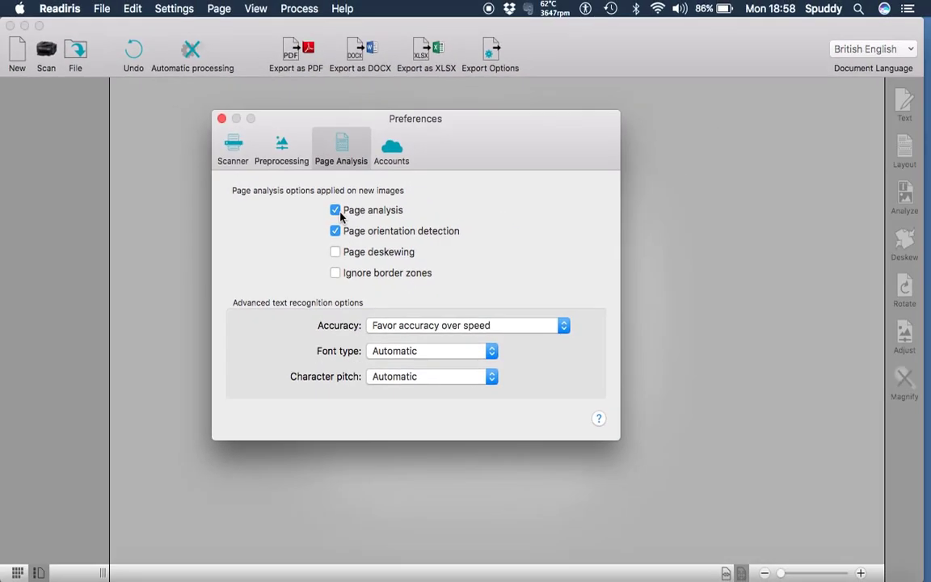
{"action": "left_click", "coordinate": [215, 10]}
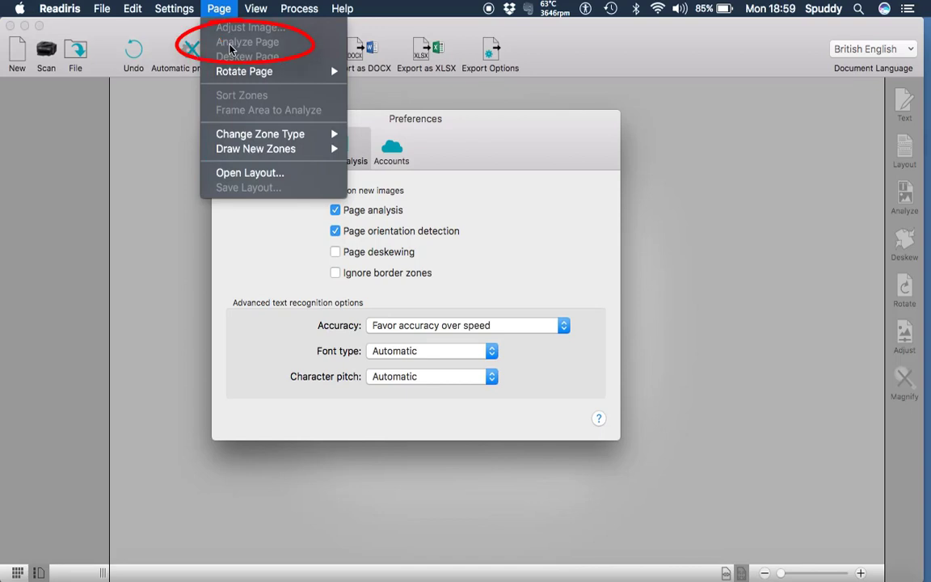
{"action": "left_click", "coordinate": [181, 215]}
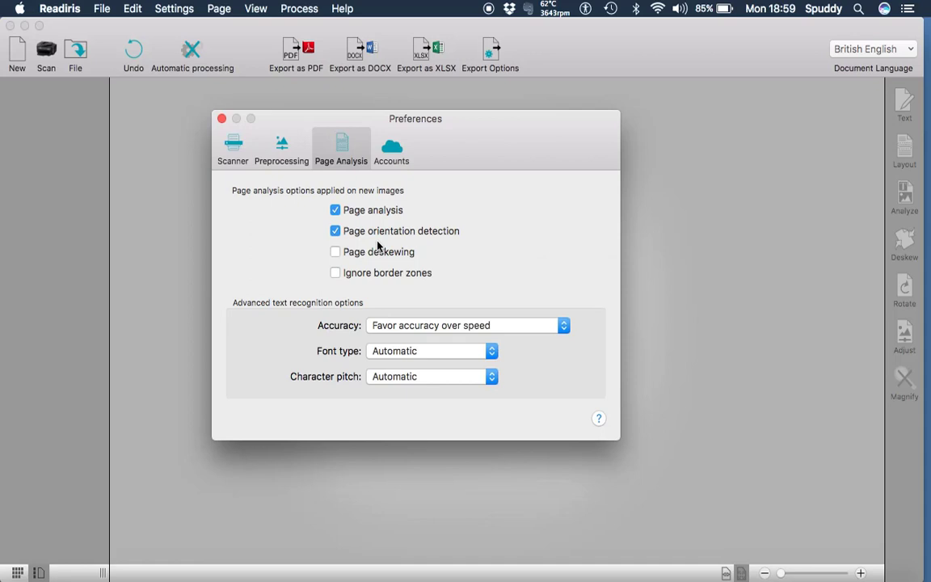
Turn page deskewing and ignoring of border zones on and off again in the page analysis options.
{"action": "left_click", "coordinate": [337, 253]}
{"action": "left_click", "coordinate": [336, 253]}
{"action": "left_click", "coordinate": [335, 274]}
{"action": "left_click", "coordinate": [336, 274]}
Review the accuracy and font type choices, keeping Favor accuracy over speed and Automatic.
{"action": "left_click", "coordinate": [412, 326]}
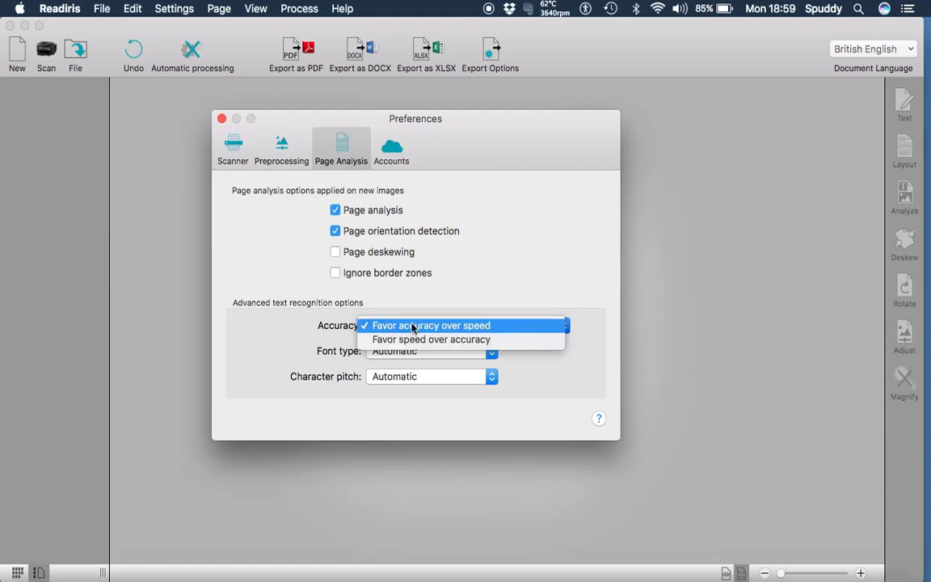
{"action": "left_click", "coordinate": [412, 327]}
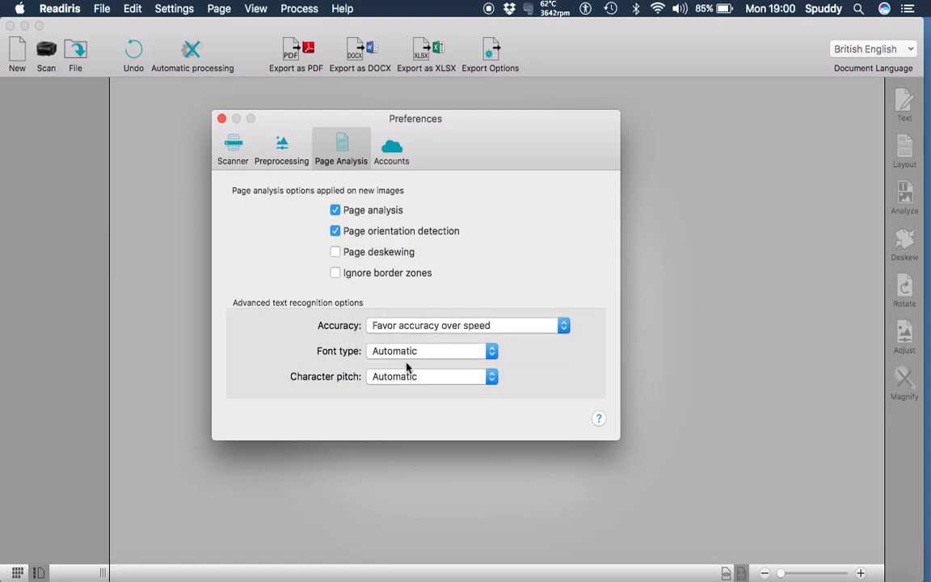
{"action": "left_click", "coordinate": [430, 351]}
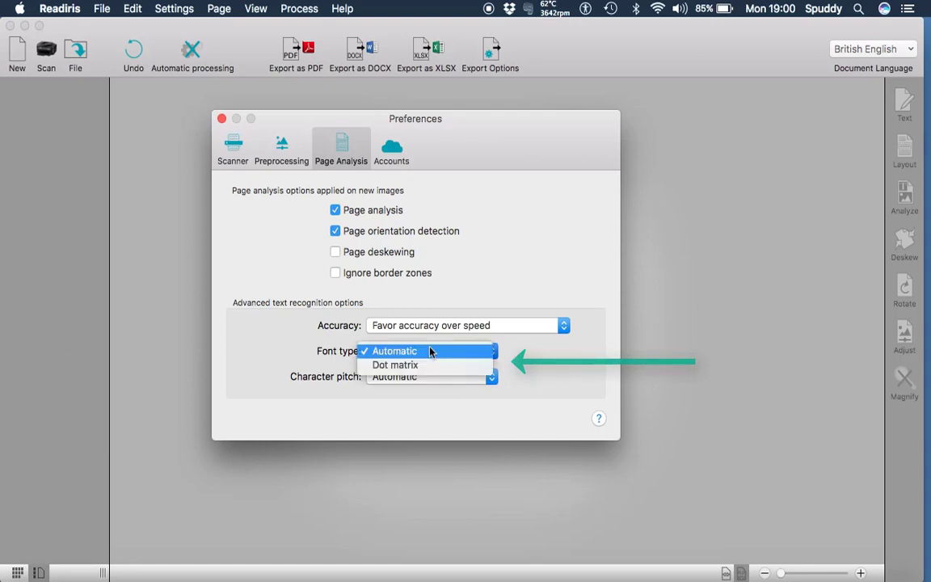
{"action": "left_click", "coordinate": [430, 351]}
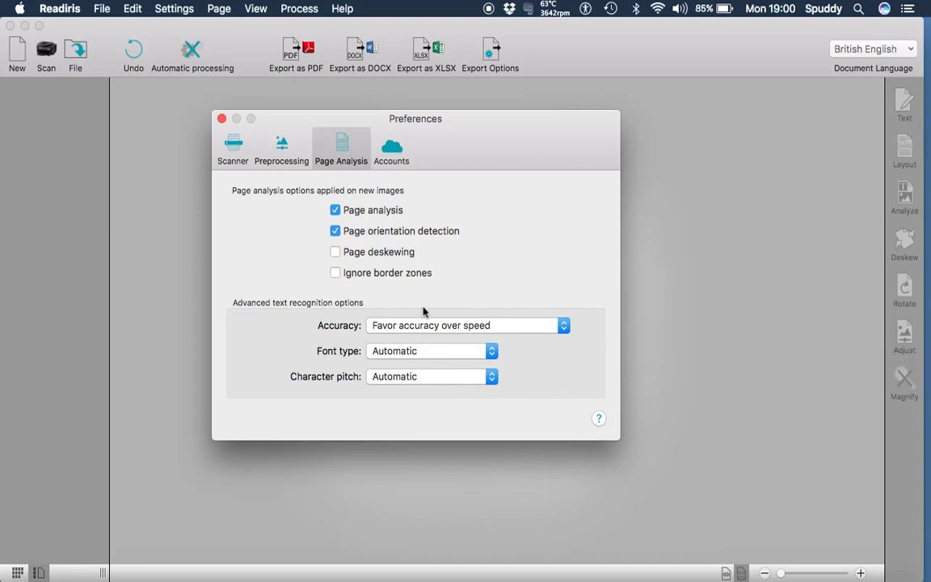
Start adding an Evernote cloud account, cancel at its sign-in form, and close the preferences.
{"action": "left_click", "coordinate": [388, 153]}
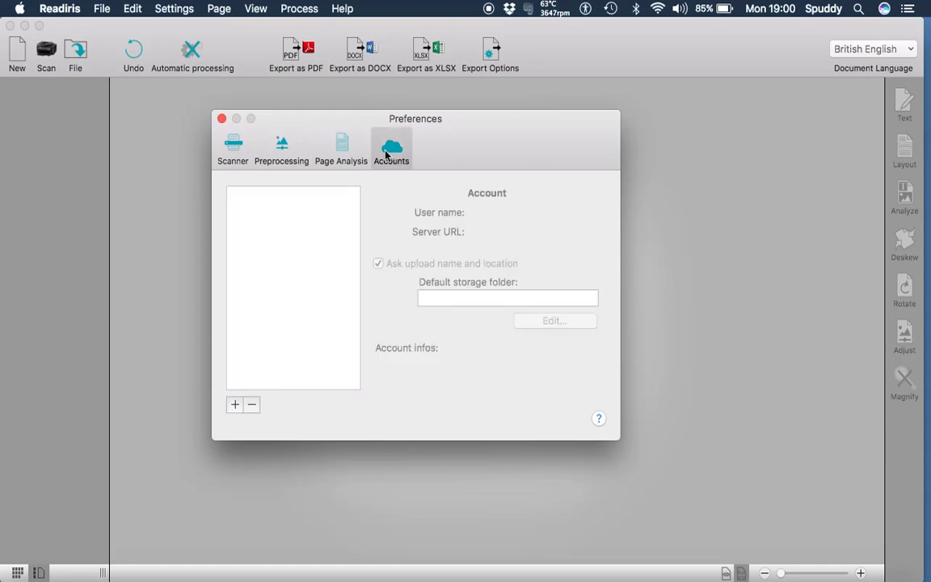
{"action": "left_click", "coordinate": [234, 405]}
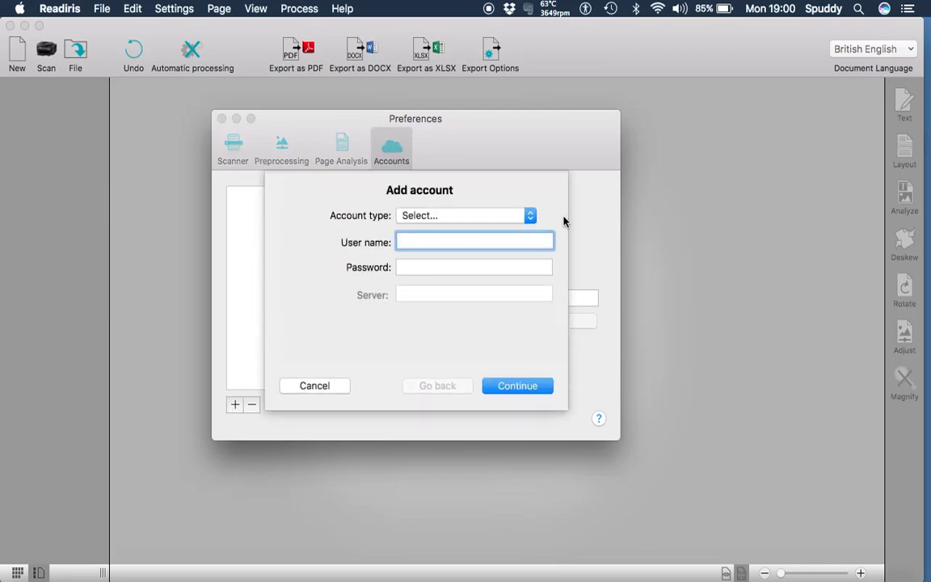
{"action": "left_click", "coordinate": [531, 216]}
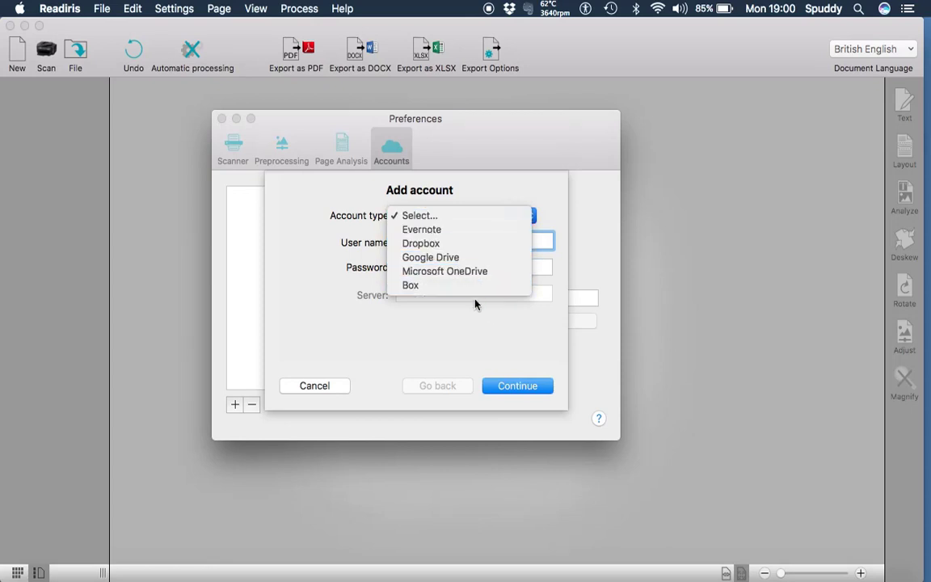
{"action": "left_click", "coordinate": [441, 234]}
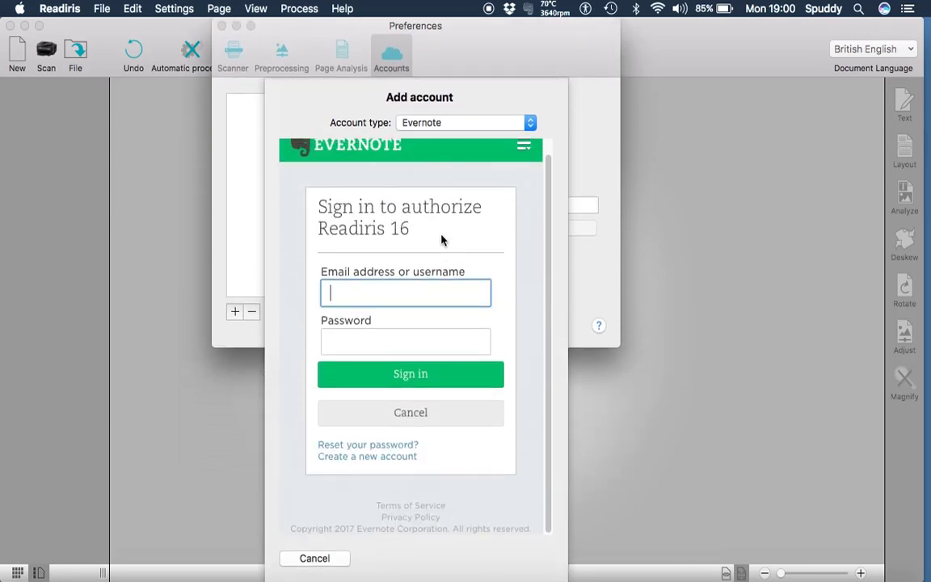
{"action": "left_click", "coordinate": [316, 558]}
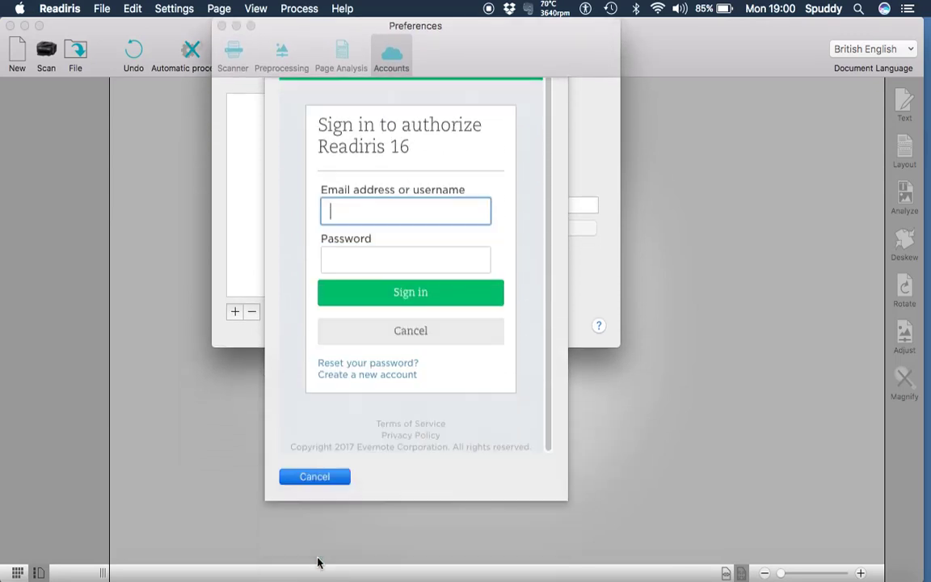
{"action": "left_click", "coordinate": [221, 26]}
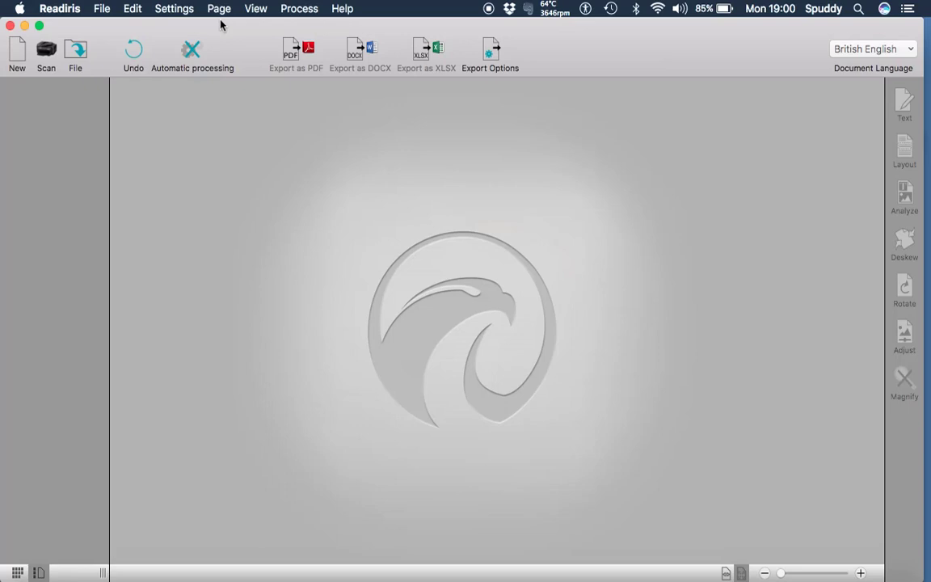
Enable automatic processing of all imported images with DOCX as the output format.
{"action": "left_click", "coordinate": [191, 52]}
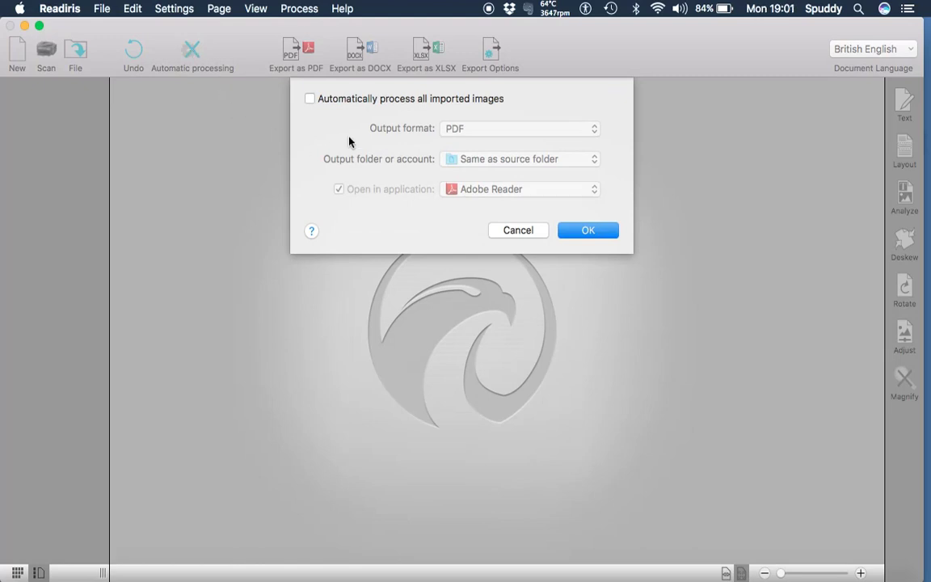
{"action": "left_click", "coordinate": [310, 99]}
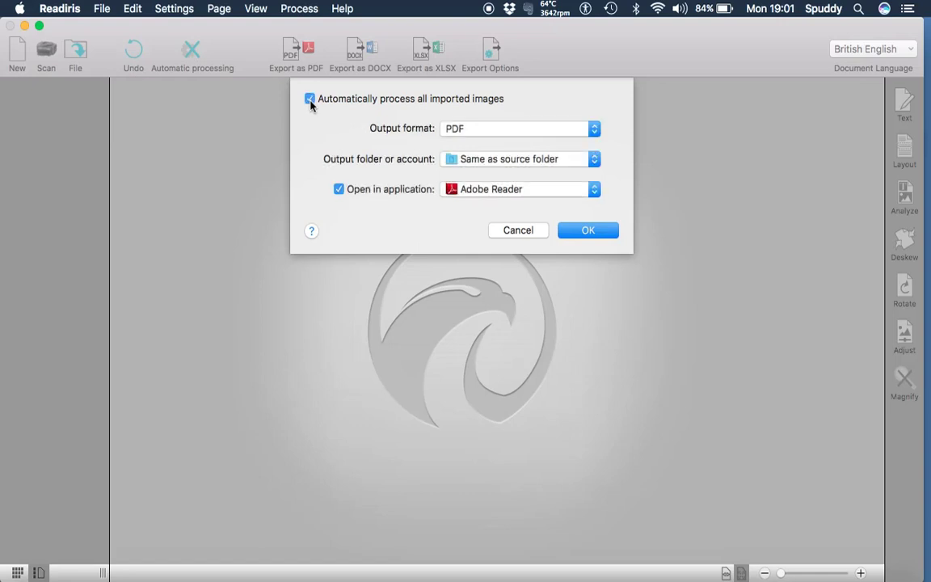
{"action": "left_click", "coordinate": [562, 134]}
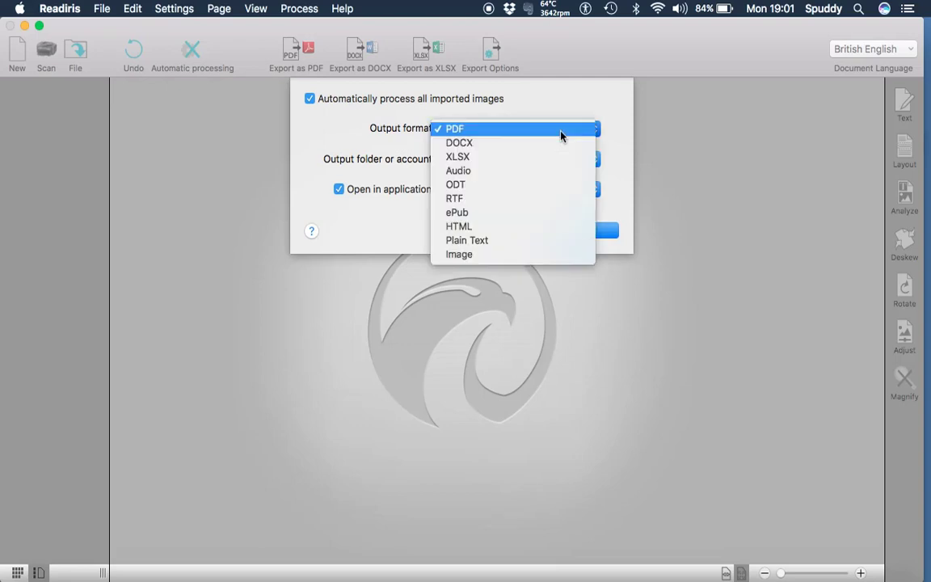
{"action": "left_click", "coordinate": [558, 144]}
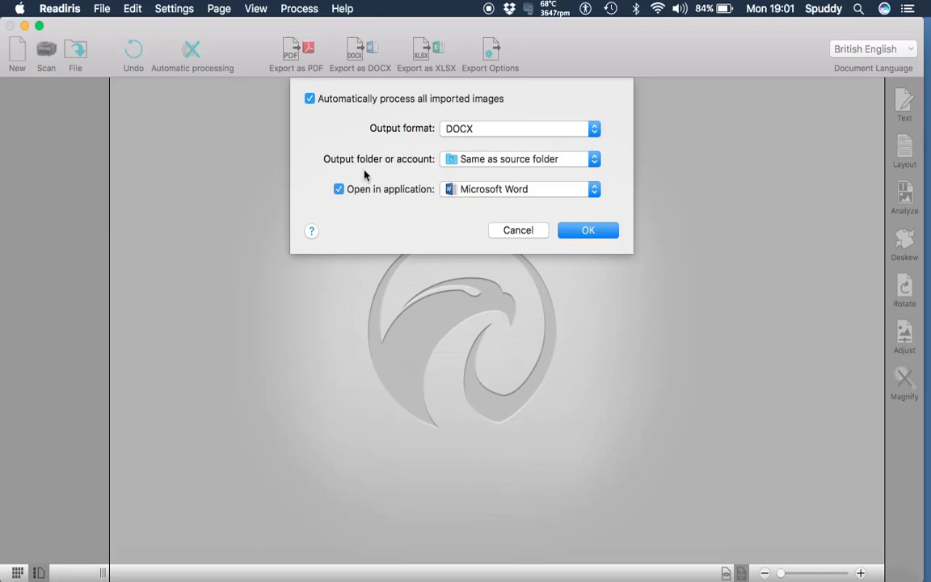
Set the output destination to Choose folder, cancel the folder selection, and keep Microsoft Word as the application for opening the output.
{"action": "left_click", "coordinate": [593, 160]}
{"action": "left_click", "coordinate": [521, 200]}
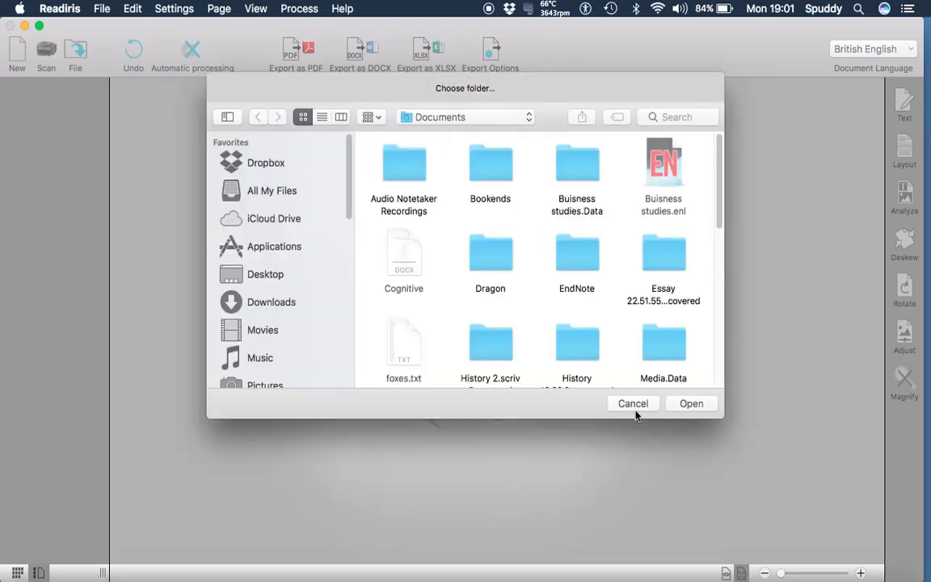
{"action": "left_click", "coordinate": [633, 403]}
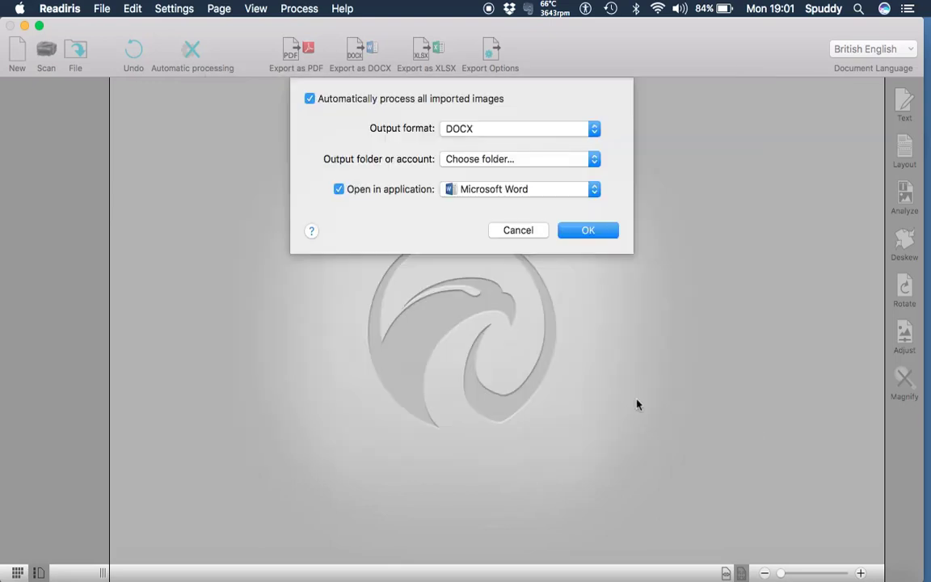
{"action": "left_click", "coordinate": [526, 191]}
{"action": "left_click", "coordinate": [530, 194]}
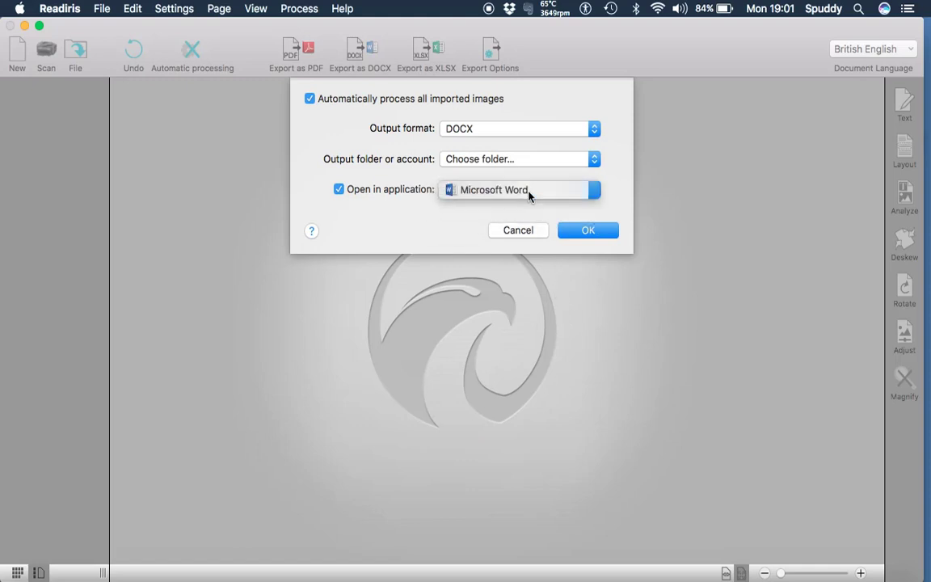
Set the output format to RTF, cancel choosing another application for opening the output, and turn off automatic processing of imported images.
{"action": "left_click", "coordinate": [594, 129]}
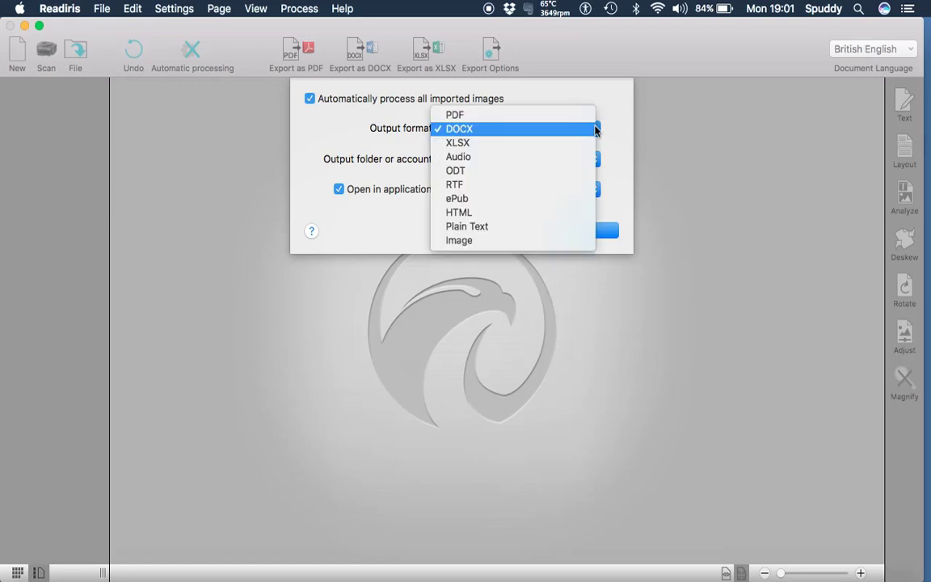
{"action": "left_click", "coordinate": [550, 186]}
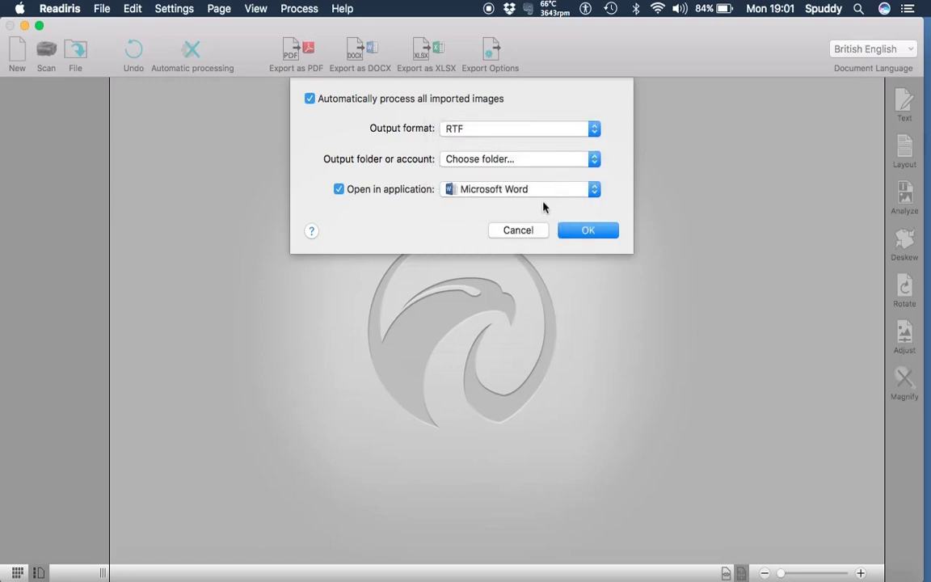
{"action": "left_click", "coordinate": [547, 194]}
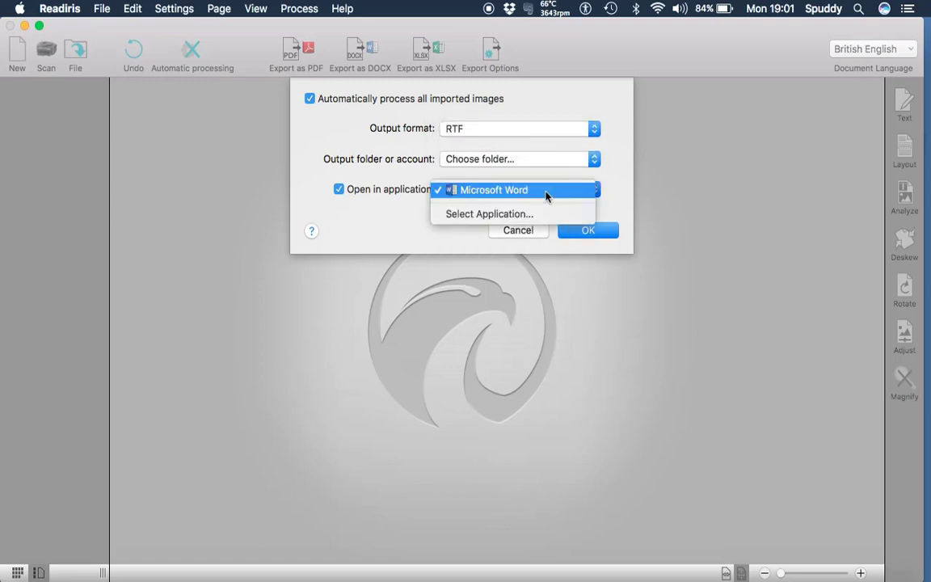
{"action": "left_click", "coordinate": [529, 216]}
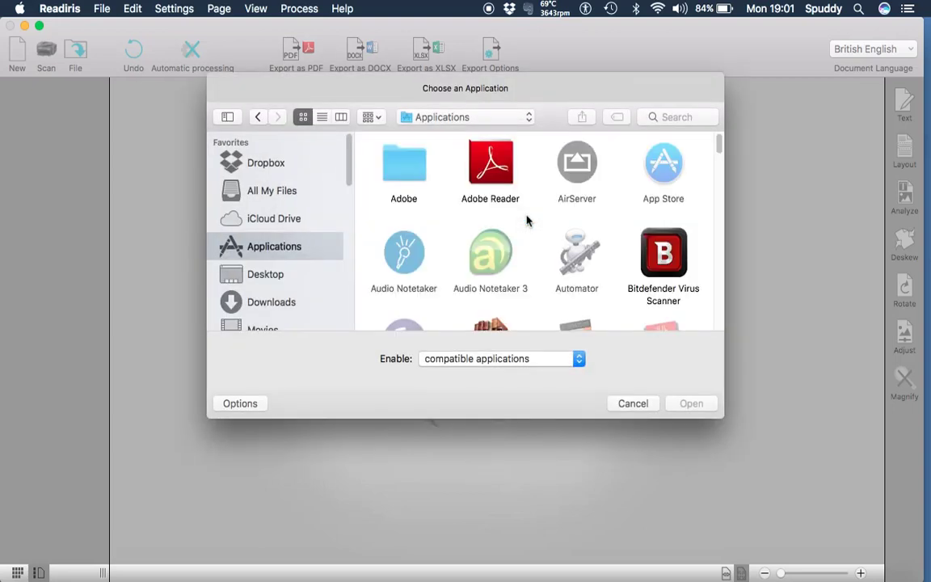
{"action": "left_click", "coordinate": [639, 406]}
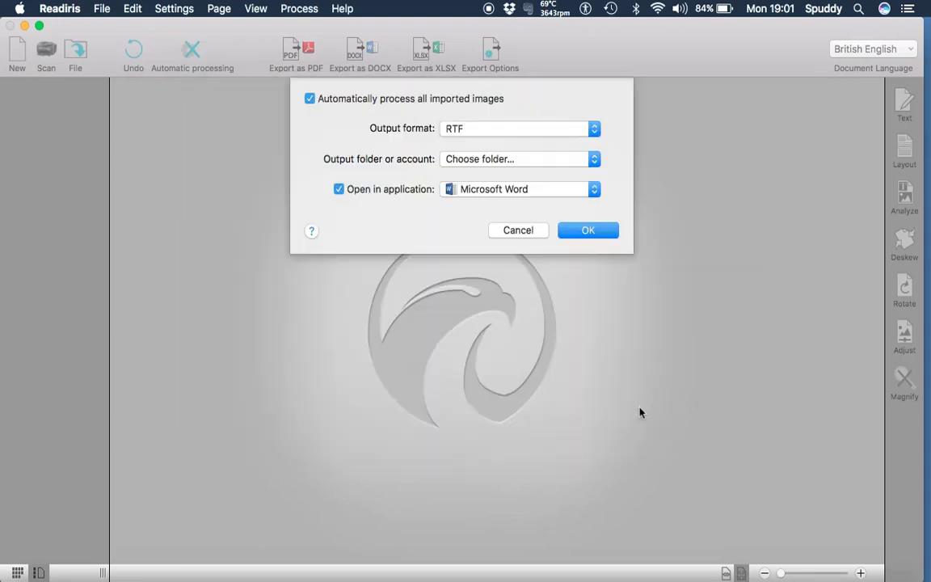
{"action": "left_click", "coordinate": [310, 98]}
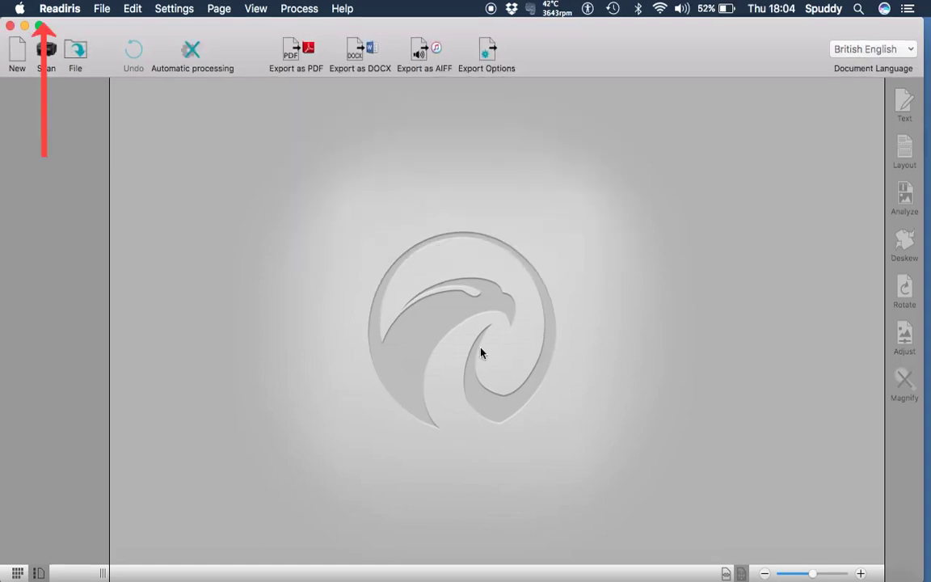
Review the available scanners in the preferences, keeping EPSON WF-2750 Series.
{"action": "left_click", "coordinate": [60, 8]}
{"action": "left_click", "coordinate": [70, 61]}
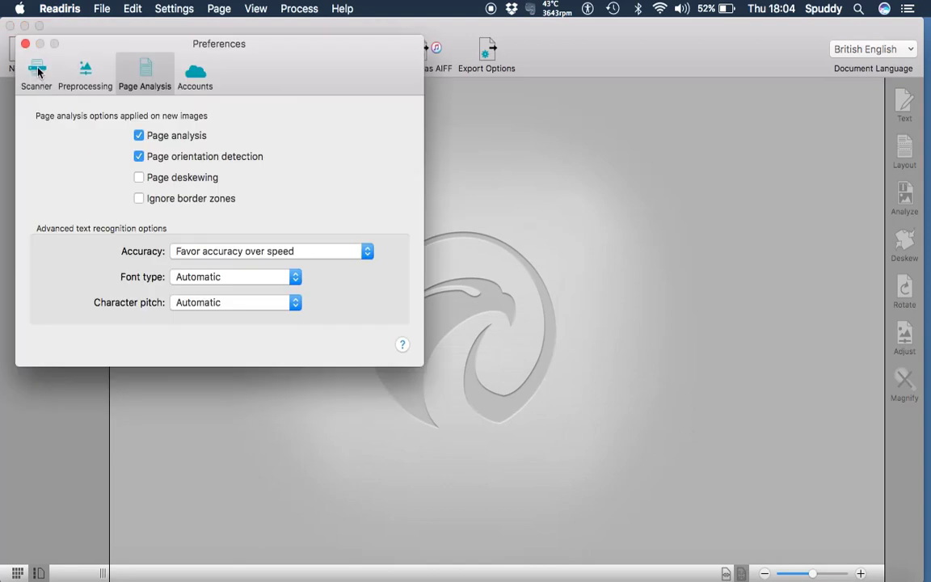
{"action": "left_click", "coordinate": [38, 72]}
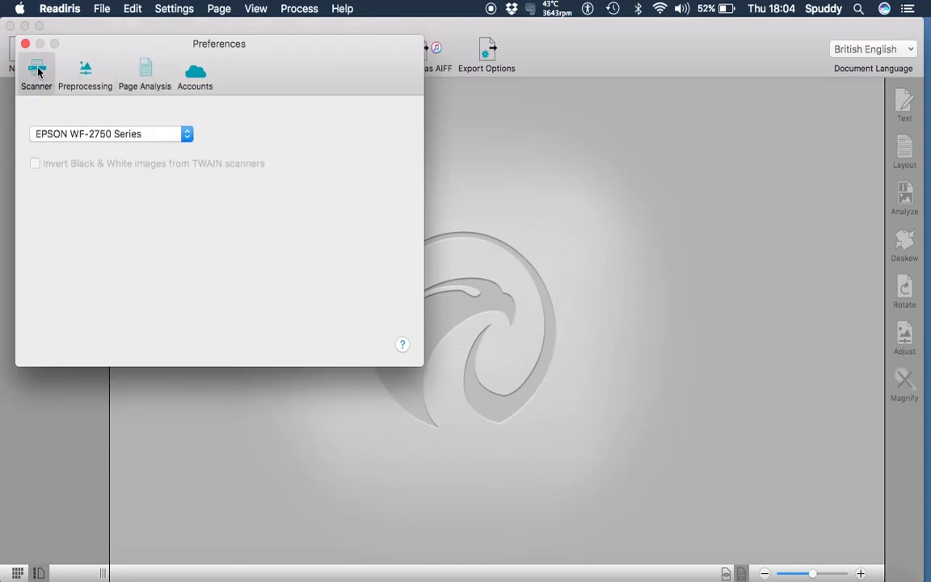
{"action": "left_click", "coordinate": [128, 137]}
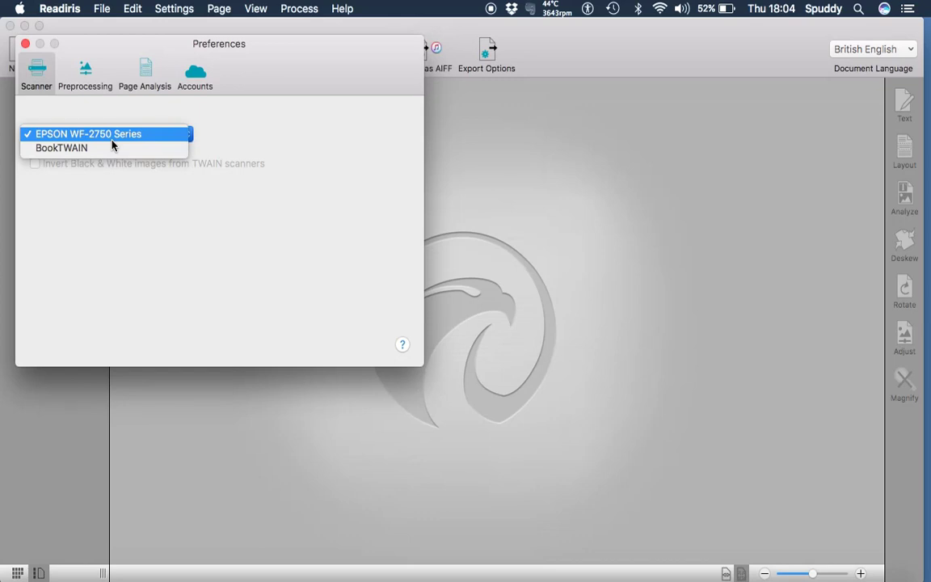
{"action": "left_click", "coordinate": [112, 141]}
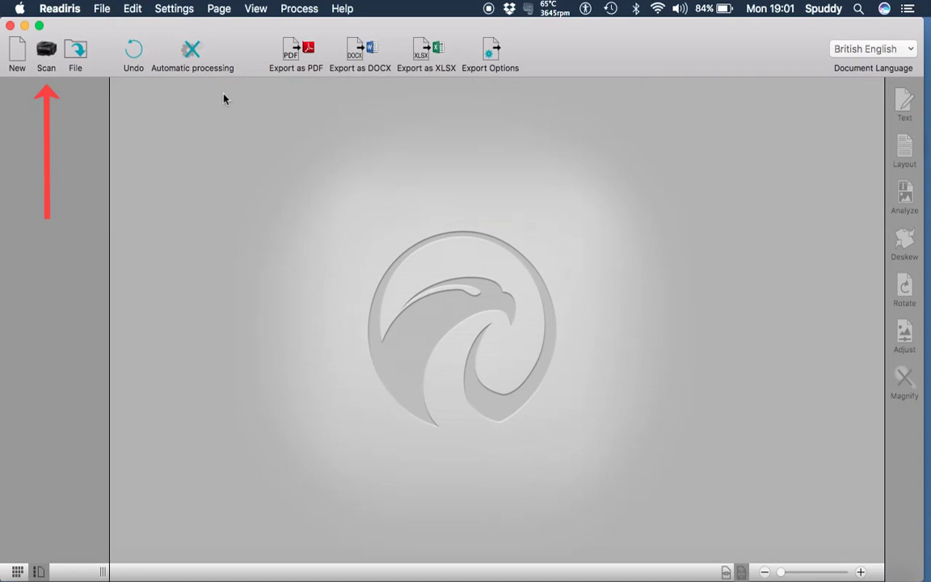
Open the scanner window and review the image kind, resolution and advanced options, keeping Color and 300 DPI.
{"action": "left_click", "coordinate": [46, 50]}
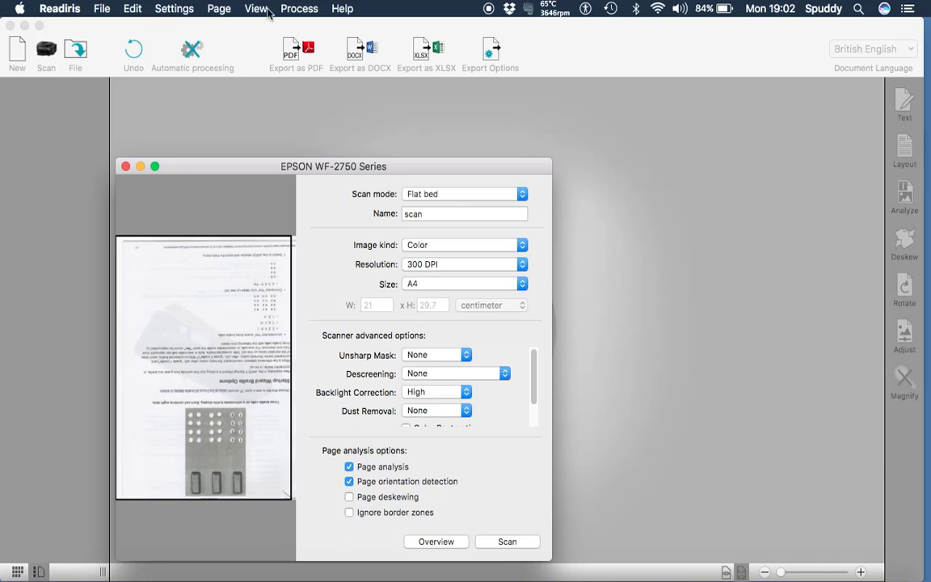
{"action": "left_click", "coordinate": [494, 254]}
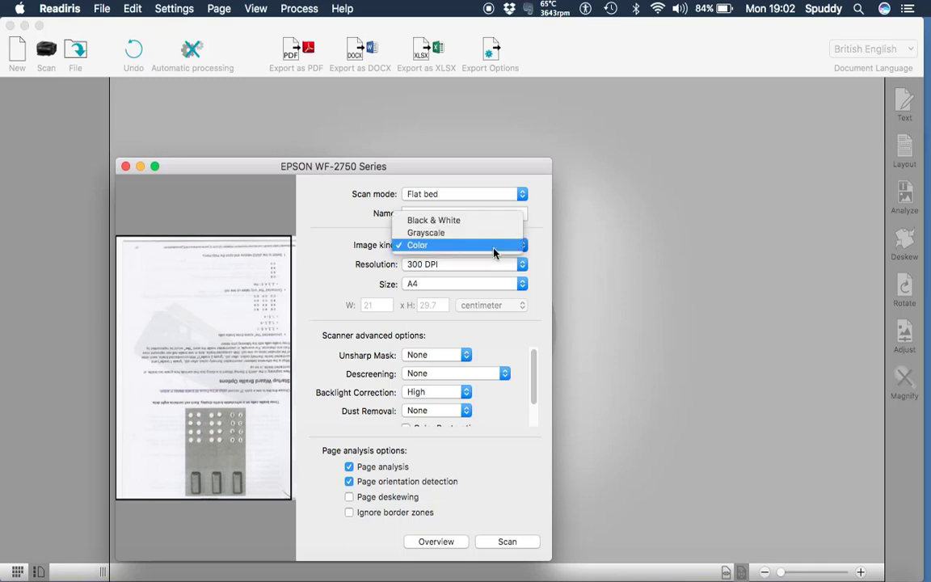
{"action": "left_click", "coordinate": [494, 254]}
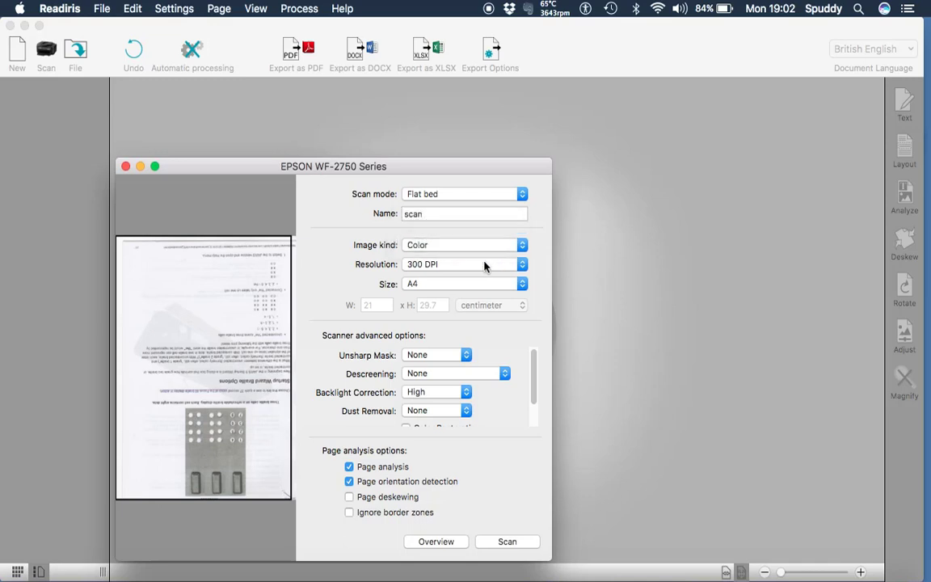
{"action": "left_click", "coordinate": [485, 265]}
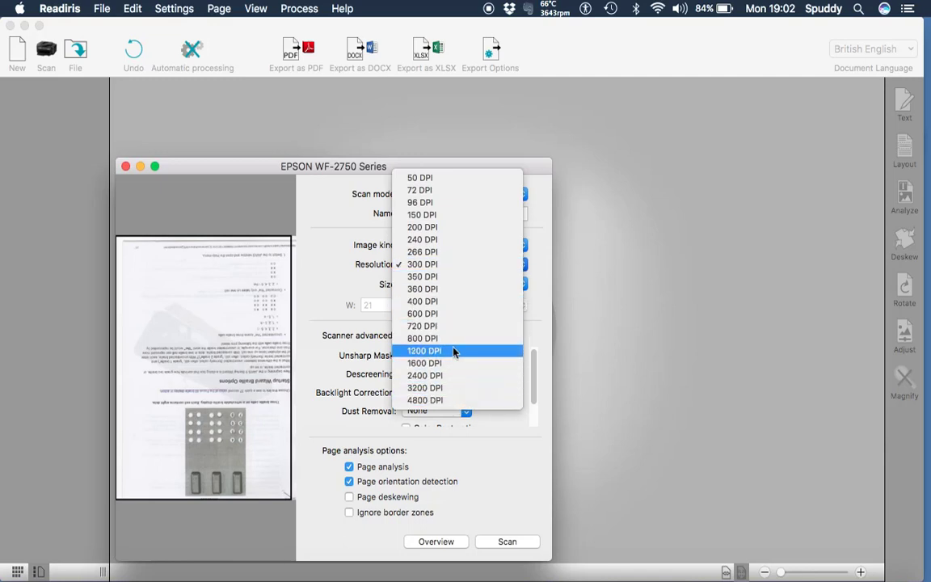
{"action": "left_click", "coordinate": [355, 218]}
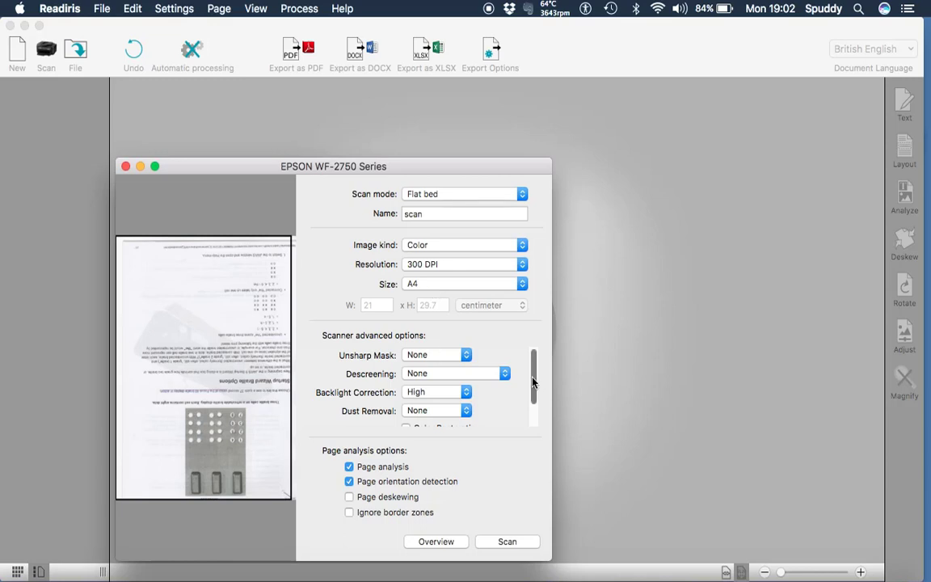
{"action": "left_click_drag", "start_coordinate": [535, 381], "coordinate": [539, 442]}
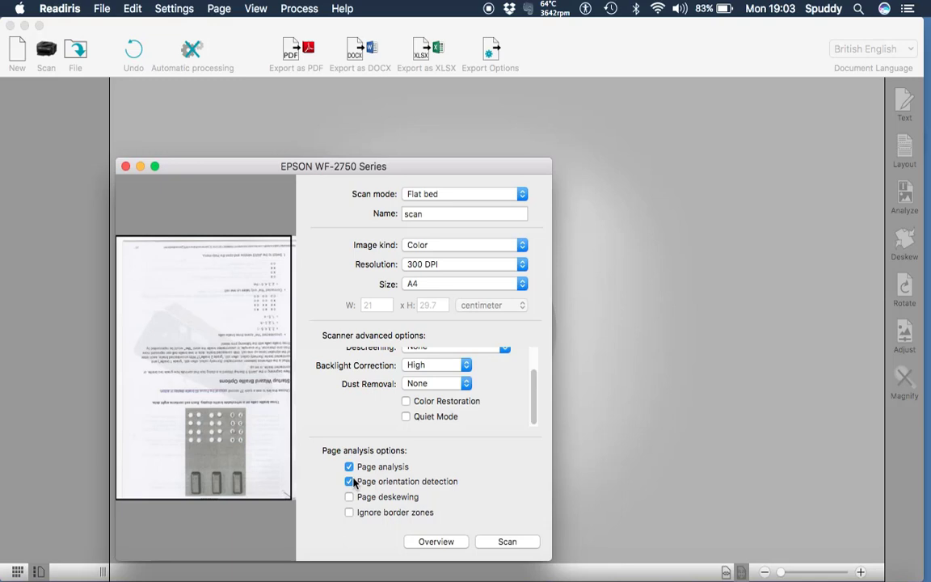
Scan the A4 page from the flat bed and leave the scanner window.
{"action": "left_click", "coordinate": [508, 542]}
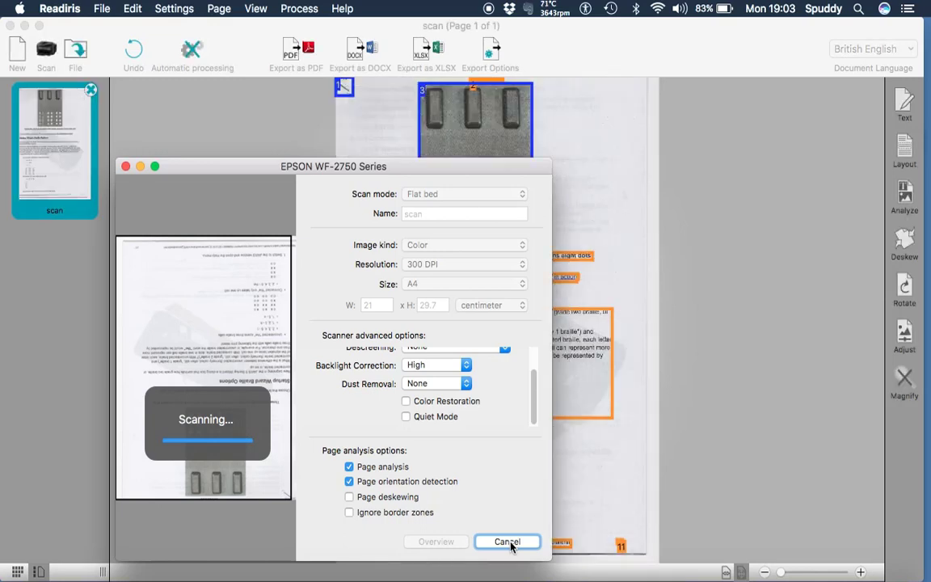
{"action": "left_click", "coordinate": [509, 543]}
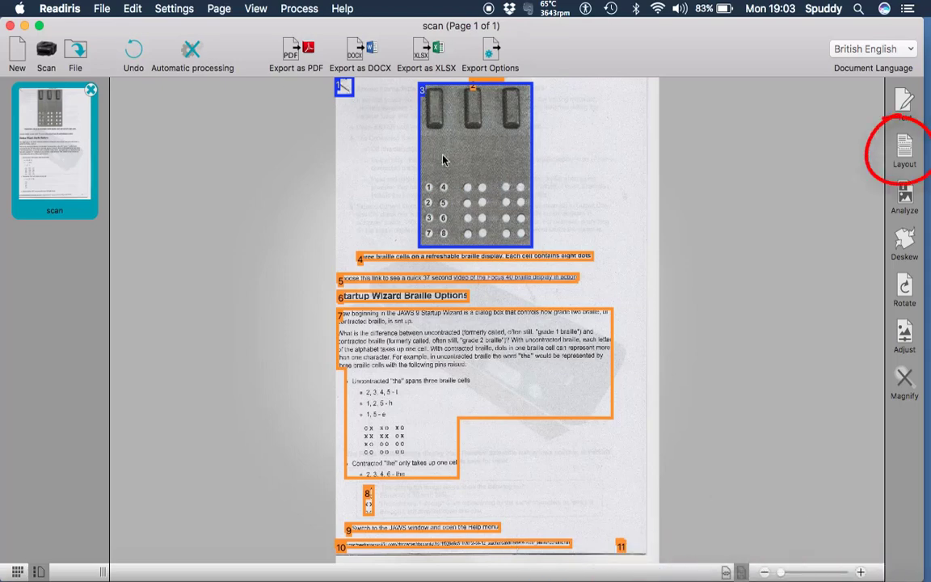
Edit the page layout by enlarging the graphics zone around the braille cell picture and drawing a text zone across the picture and its caption.
{"action": "left_click", "coordinate": [903, 148]}
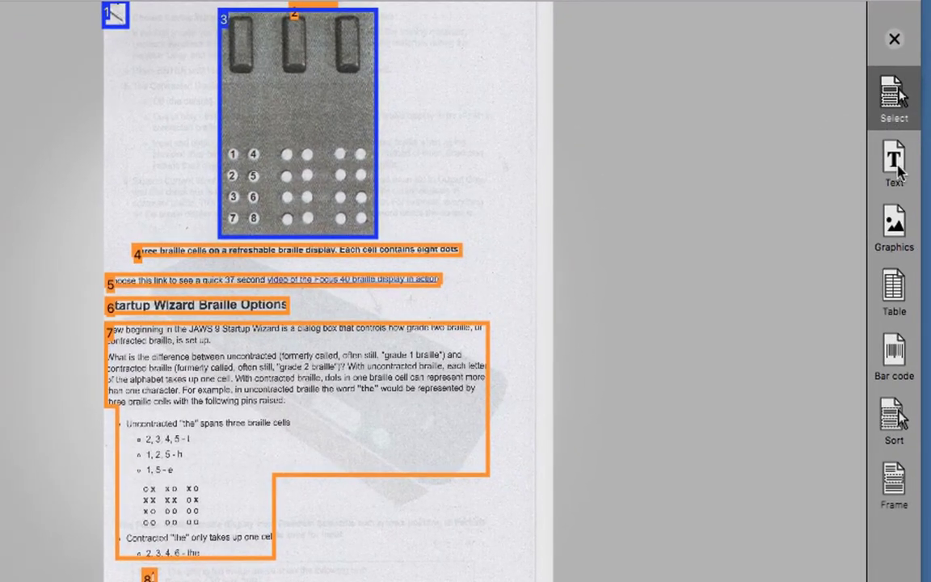
{"action": "left_click", "coordinate": [898, 228]}
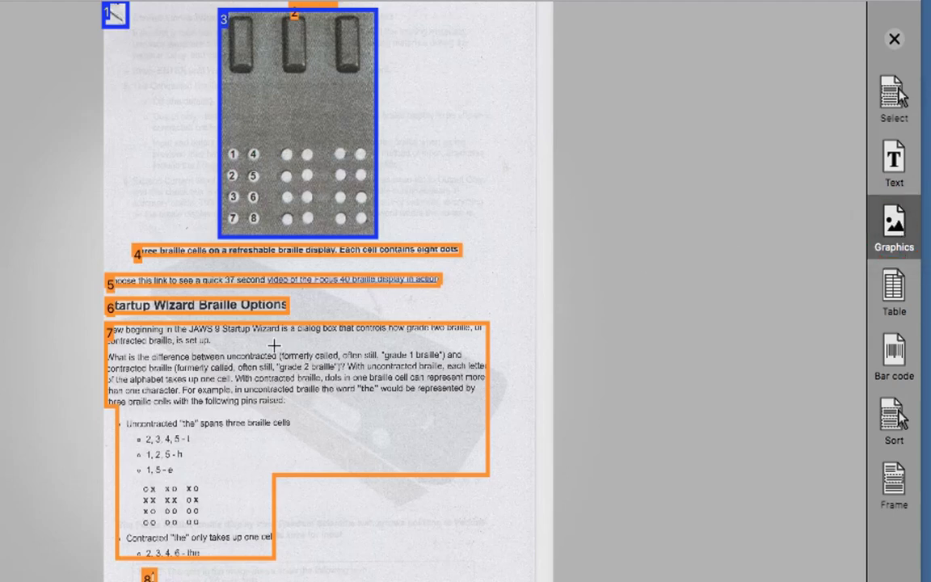
{"action": "left_click_drag", "start_coordinate": [186, 10], "coordinate": [480, 246]}
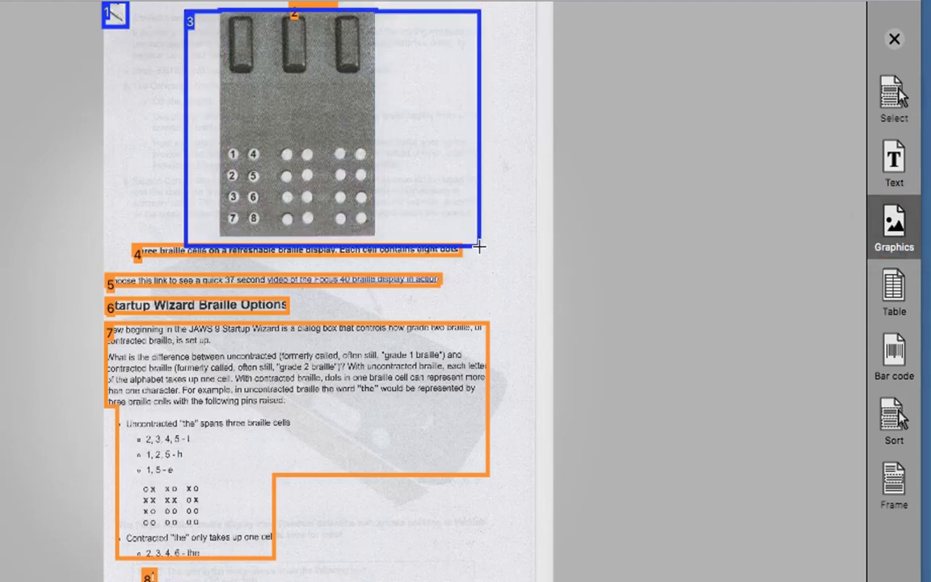
{"action": "left_click", "coordinate": [894, 160]}
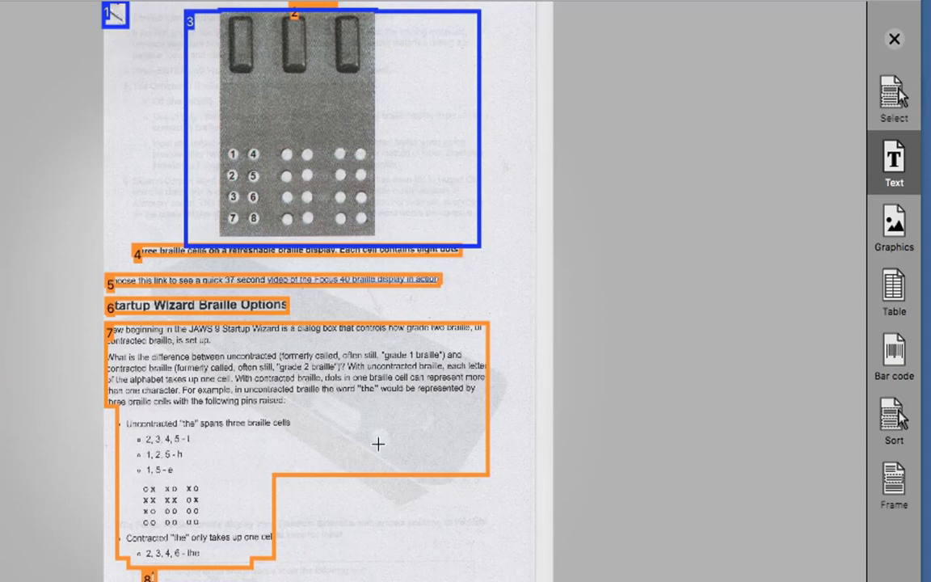
{"action": "left_click_drag", "start_coordinate": [117, 50], "coordinate": [467, 254]}
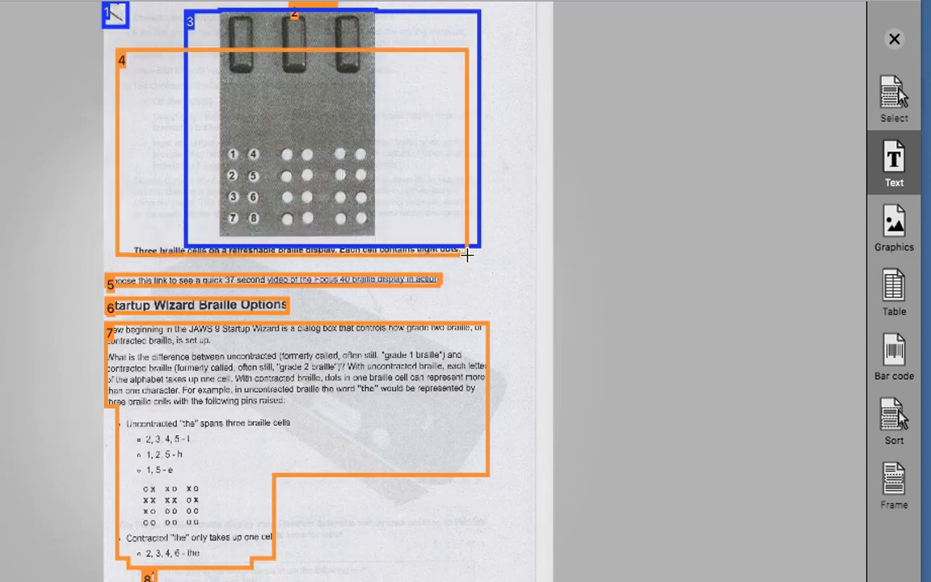
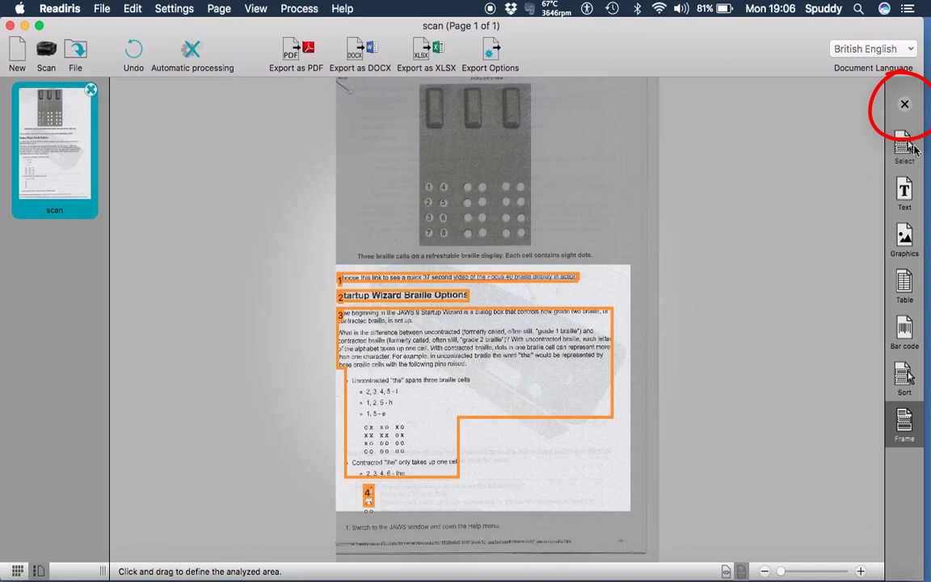
Leave layout editing and analyze the whole page again to regenerate its zones.
{"action": "left_click", "coordinate": [906, 108]}
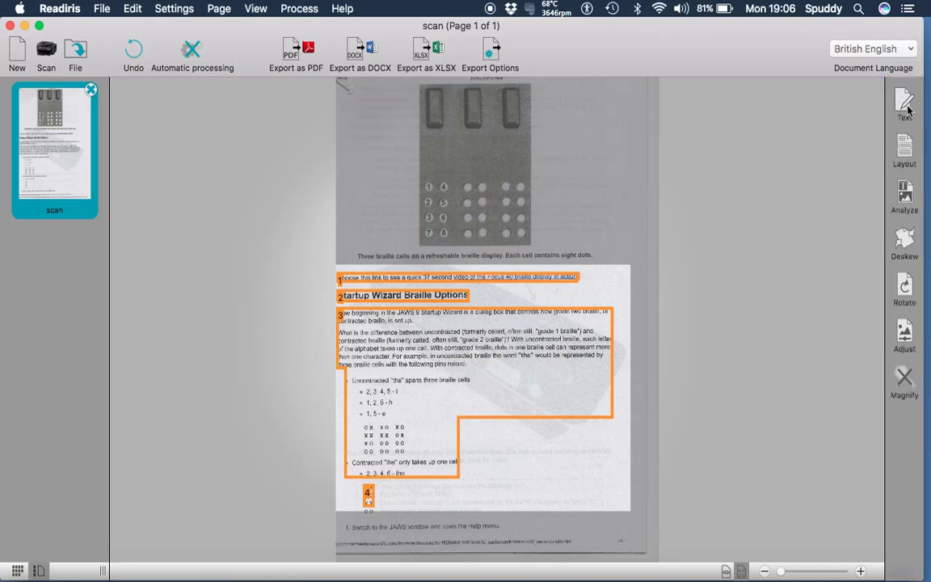
{"action": "left_click", "coordinate": [906, 194]}
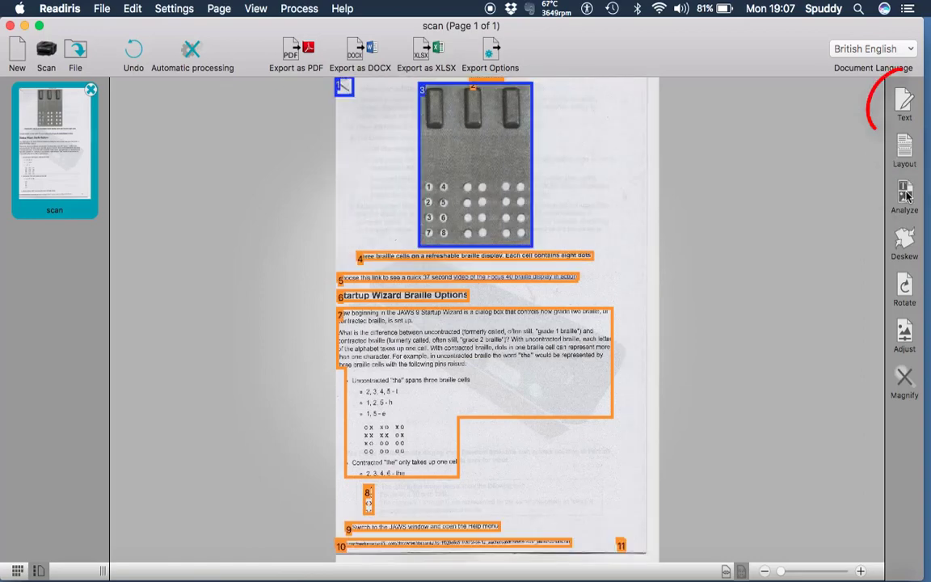
Open the recognized text, select part of the paragraph beneath Startup Wizard Braille Options, and set the text display to Original layout.
{"action": "left_click", "coordinate": [906, 101]}
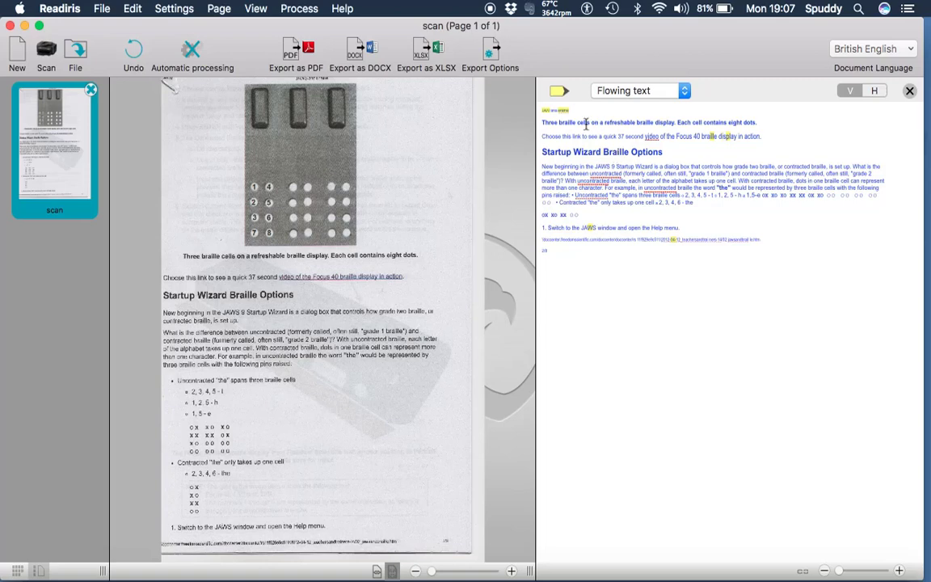
{"action": "left_click", "coordinate": [560, 92]}
{"action": "left_click_drag", "start_coordinate": [612, 167], "coordinate": [678, 172]}
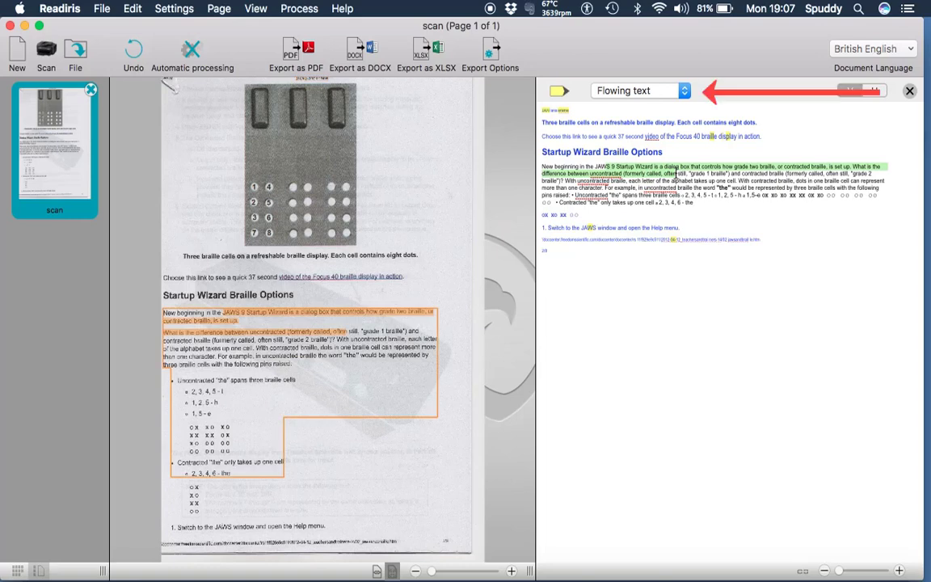
{"action": "left_click", "coordinate": [684, 91]}
{"action": "left_click", "coordinate": [665, 105]}
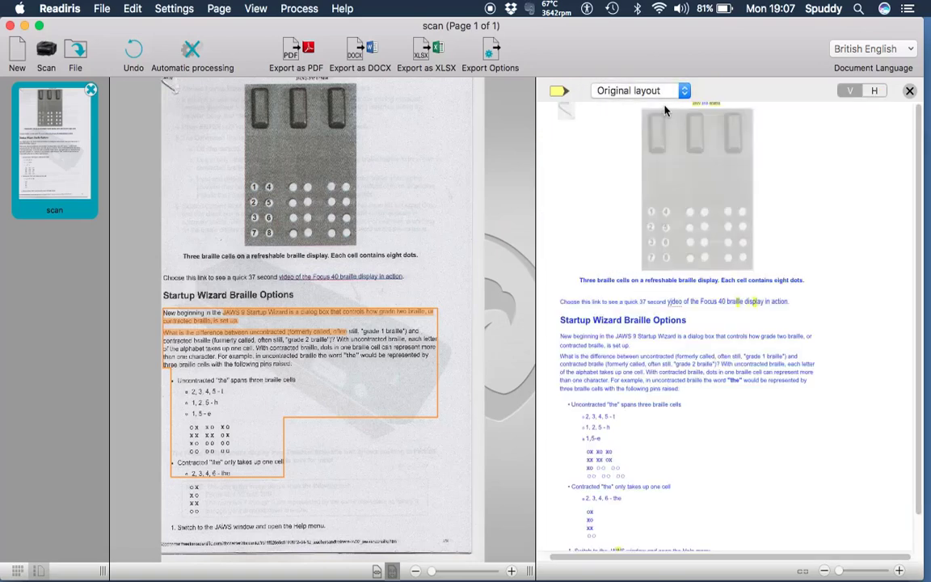
Shorten the word "uncontracted" to "u" in the recognized line beginning "What is the difference between".
{"action": "left_click", "coordinate": [654, 356]}
{"action": "key", "text": "BackSpace"}
{"action": "key", "text": "BackSpace"}
{"action": "key", "text": "BackSpace"}
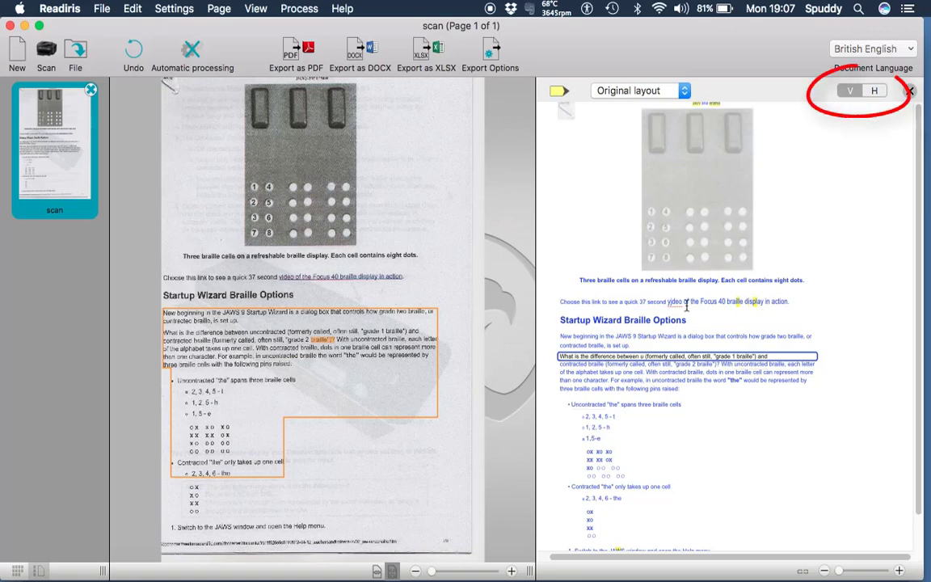
Preview the horizontal arrangement of text and image, restore the vertical arrangement, and close the recognized text view.
{"action": "left_click", "coordinate": [876, 91]}
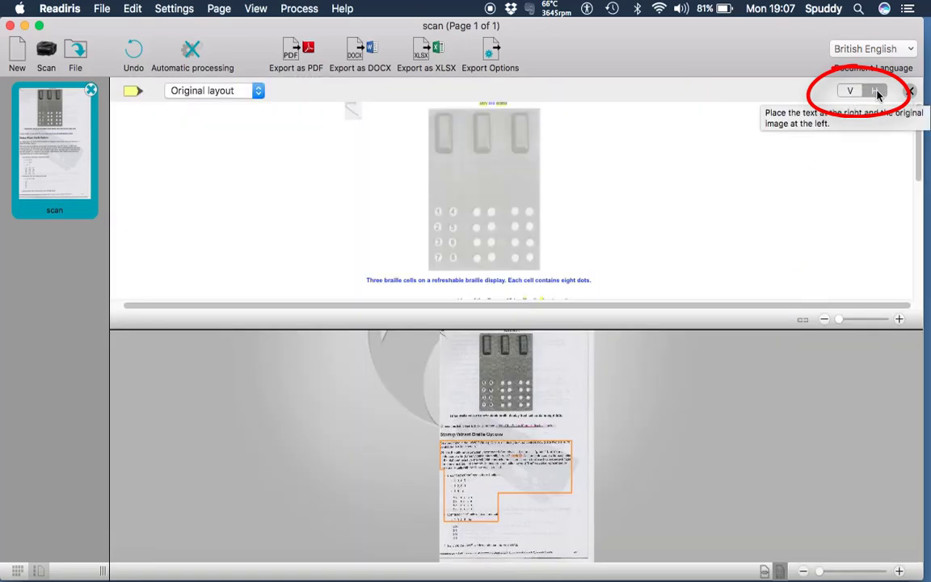
{"action": "left_click", "coordinate": [848, 91]}
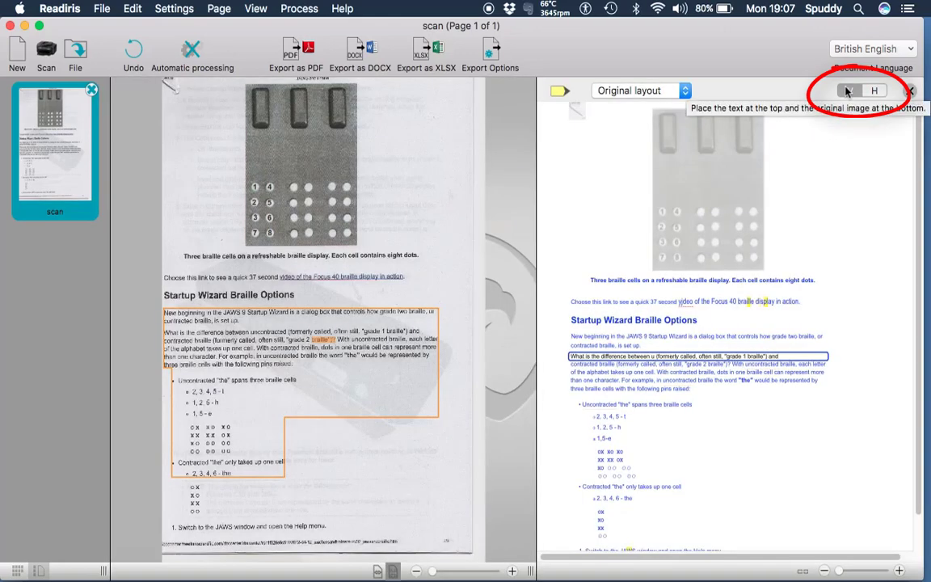
{"action": "left_click", "coordinate": [909, 91]}
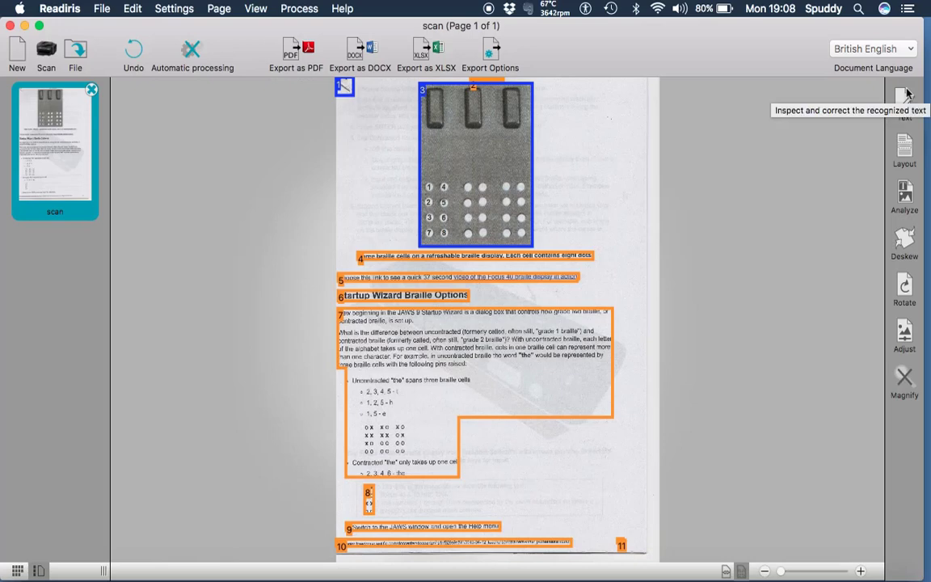
{"action": "left_click", "coordinate": [907, 155]}
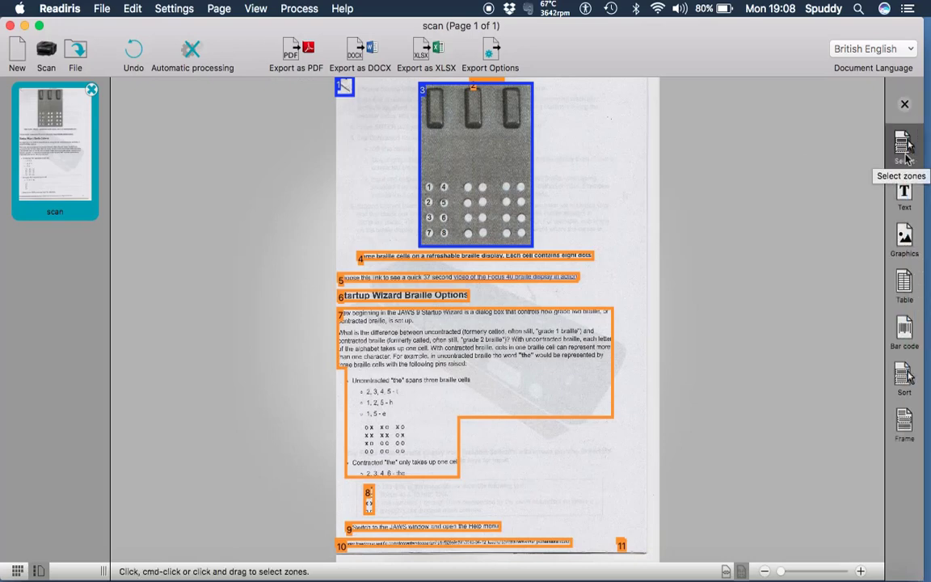
{"action": "left_click", "coordinate": [906, 105]}
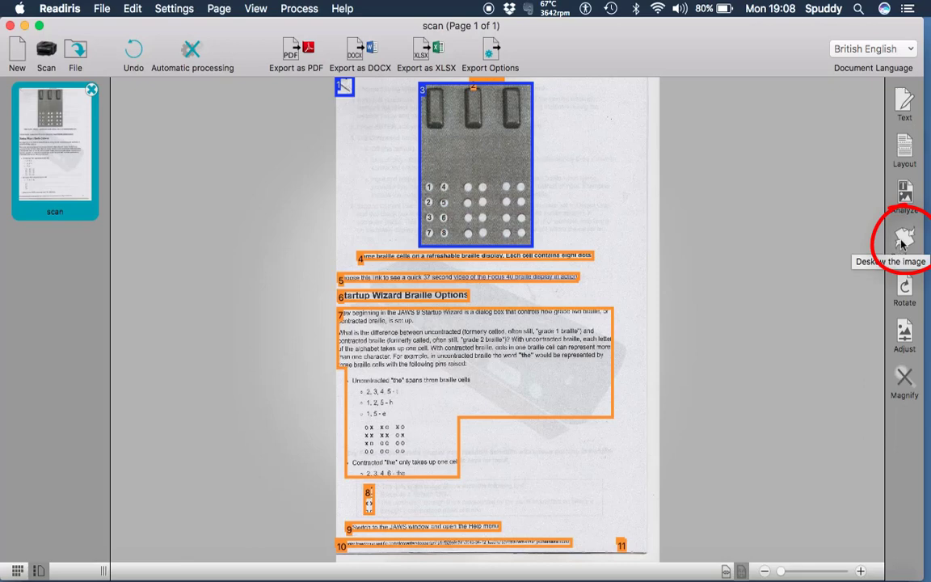
Deskew the scanned page, agreeing to discard the modifications made to the recognized text.
{"action": "left_click", "coordinate": [904, 241]}
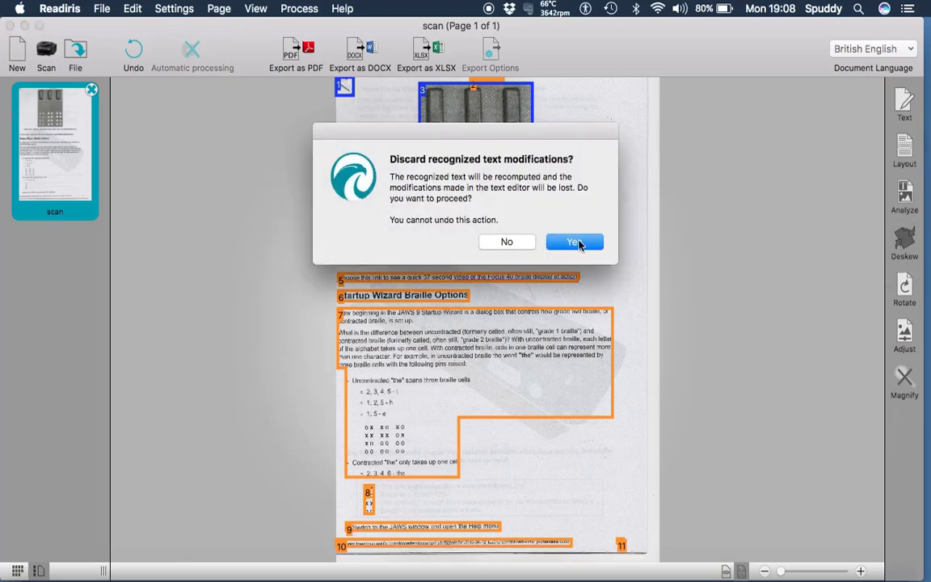
{"action": "left_click", "coordinate": [574, 242]}
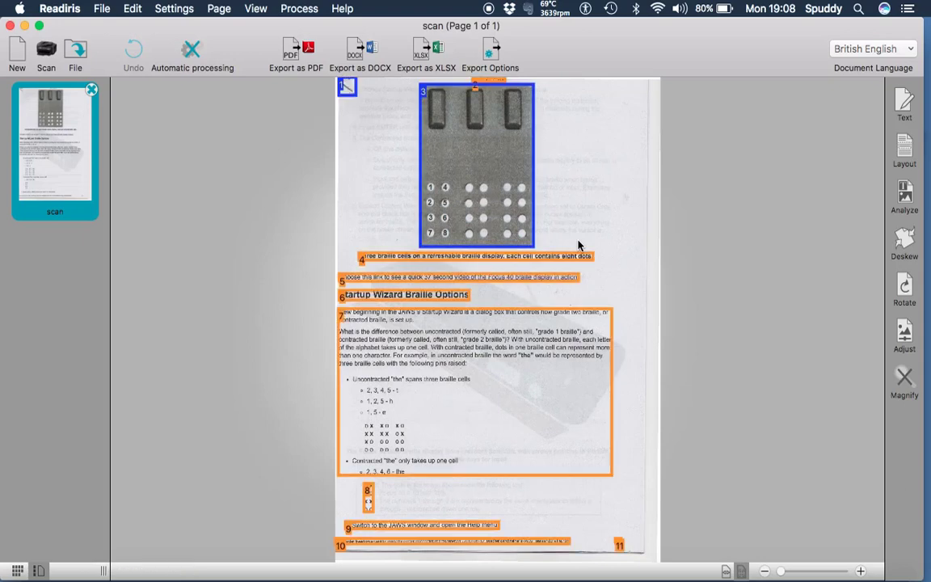
Rotate the page by 180°, and rotate it by 180° again to bring it back upright.
{"action": "left_click", "coordinate": [905, 290]}
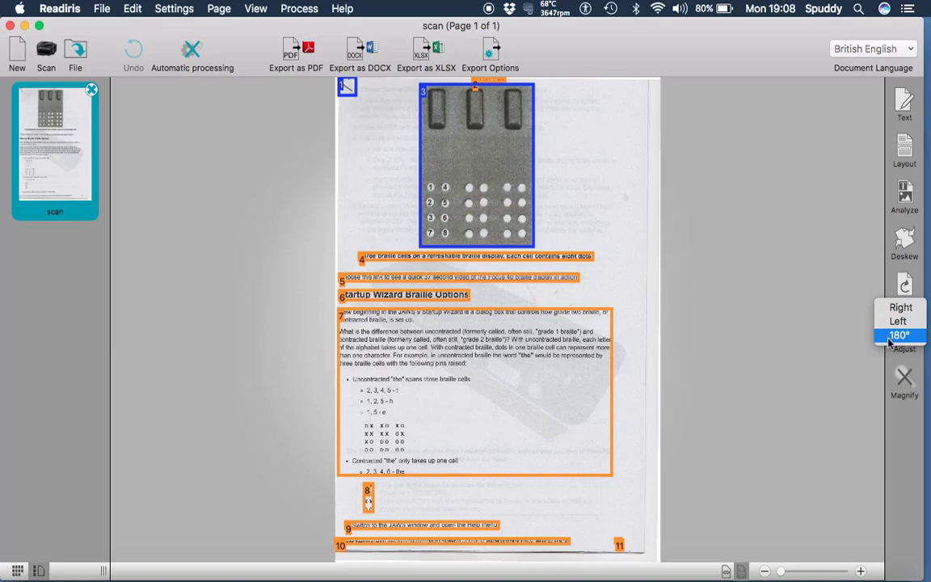
{"action": "left_click", "coordinate": [898, 335]}
{"action": "left_click", "coordinate": [905, 285]}
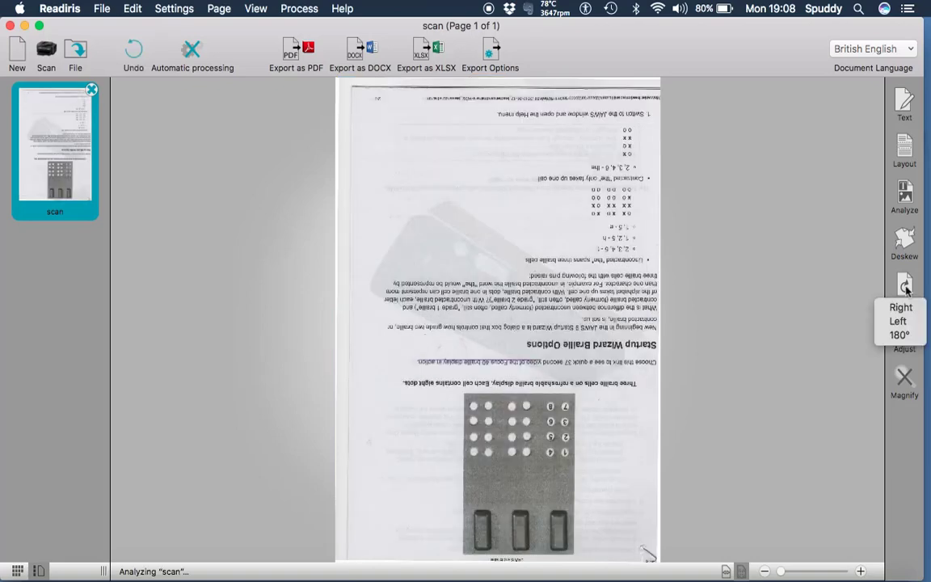
{"action": "left_click", "coordinate": [899, 334]}
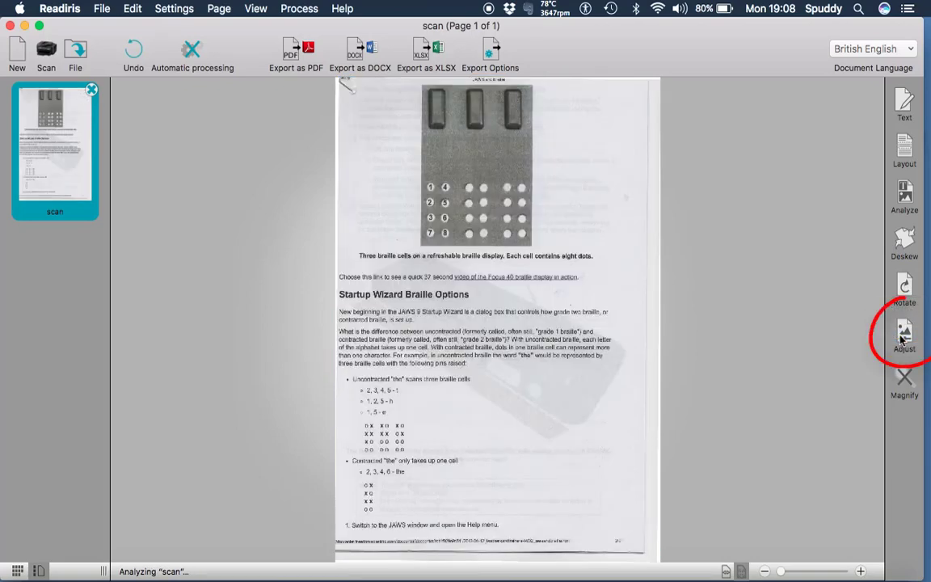
Adjust the page image with brightness 96, contrast 165 and despeckling that removes 4 pixel dots.
{"action": "left_click", "coordinate": [905, 334]}
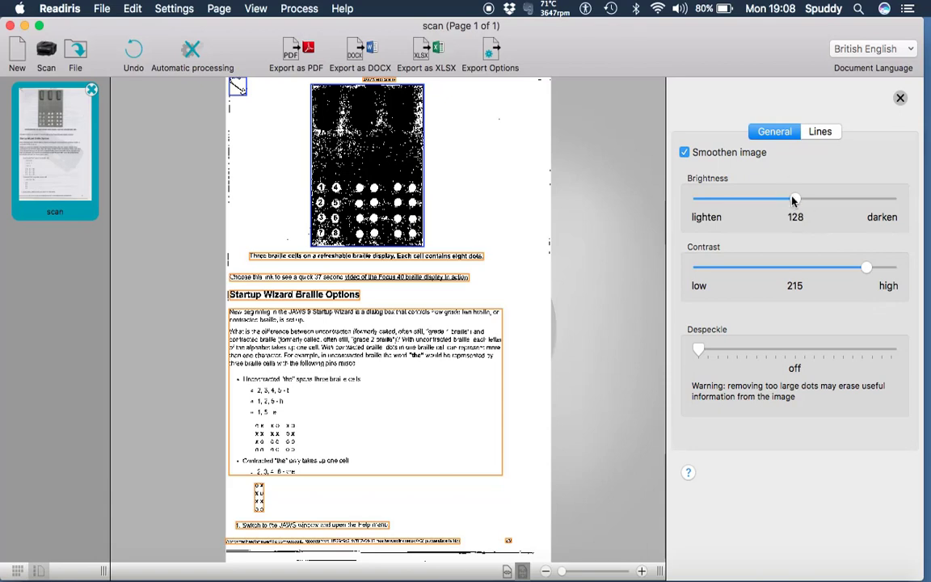
{"action": "left_click_drag", "start_coordinate": [797, 201], "coordinate": [771, 202]}
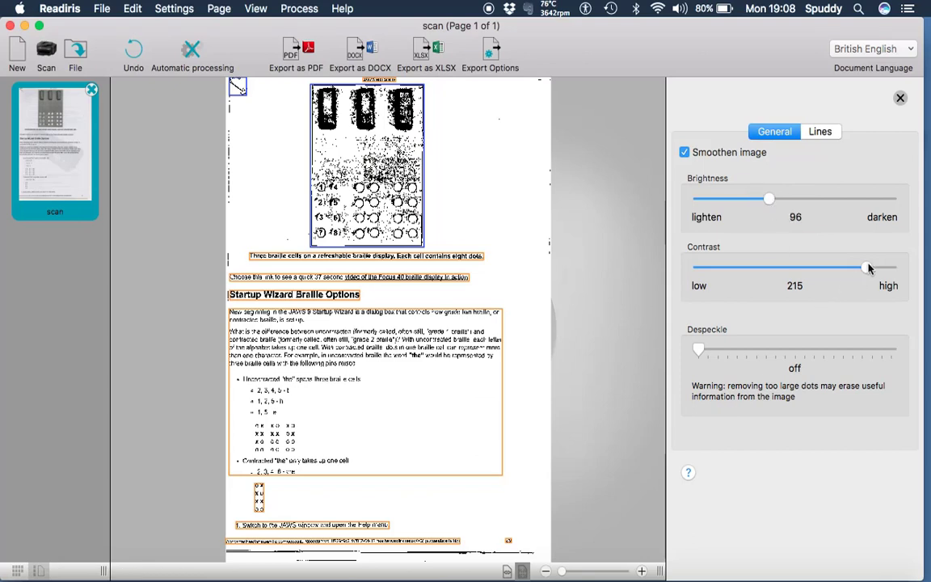
{"action": "left_click_drag", "start_coordinate": [867, 269], "coordinate": [829, 271]}
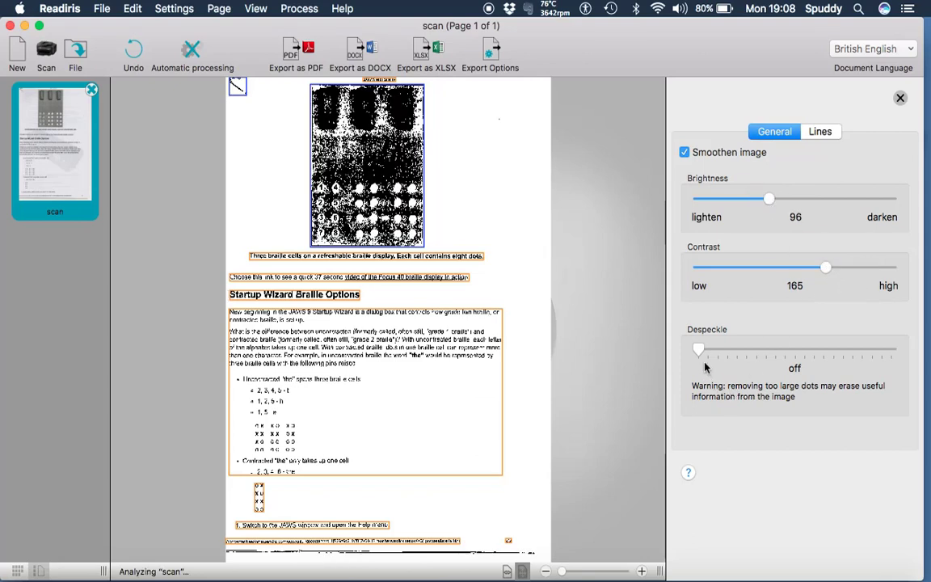
{"action": "mouse_move", "coordinate": [700, 350]}
{"action": "left_mouse_down"}
{"action": "mouse_move", "coordinate": [743, 351]}
{"action": "mouse_move", "coordinate": [718, 351]}
{"action": "left_mouse_up"}
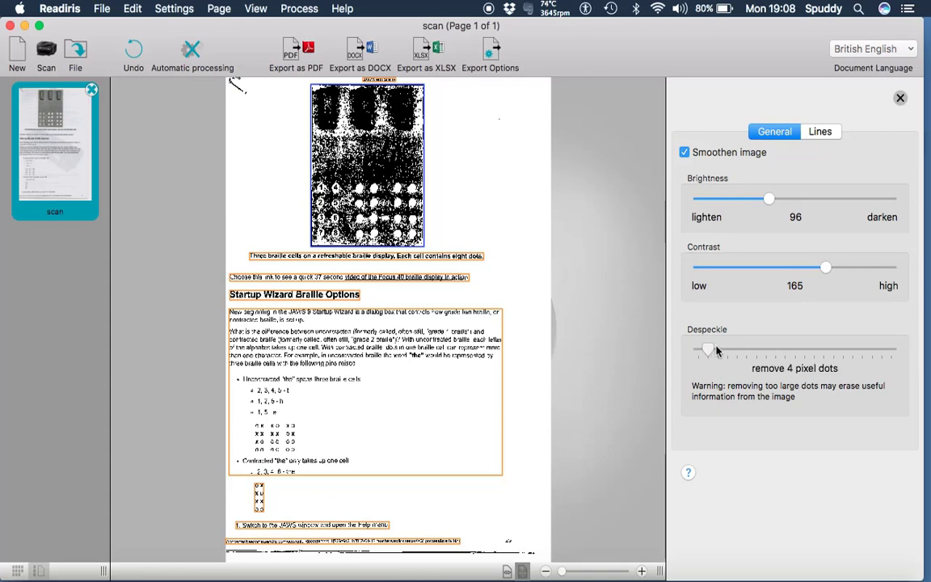
Try the removal of vertical and horizontal lines, turn it off again, and close the image adjustments.
{"action": "left_click", "coordinate": [820, 134]}
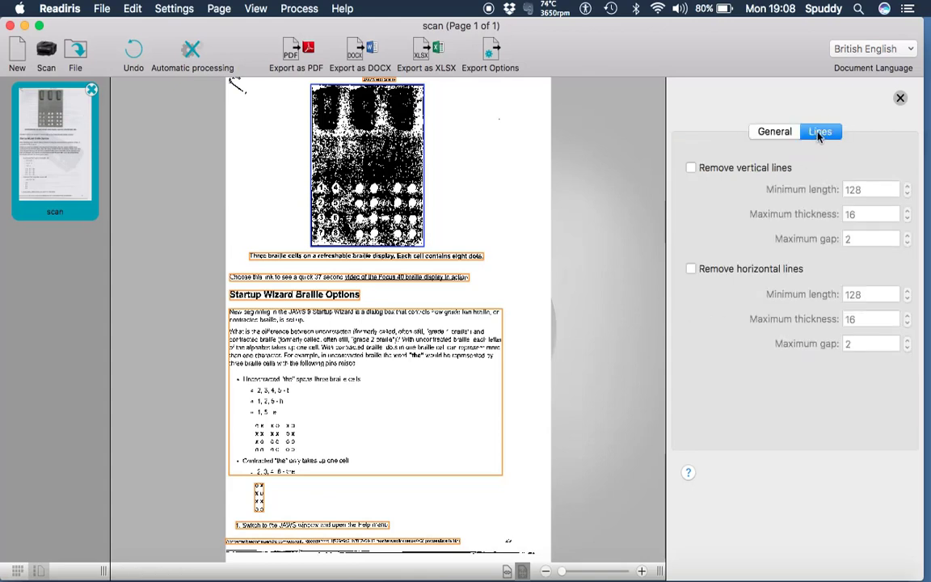
{"action": "left_click", "coordinate": [691, 170]}
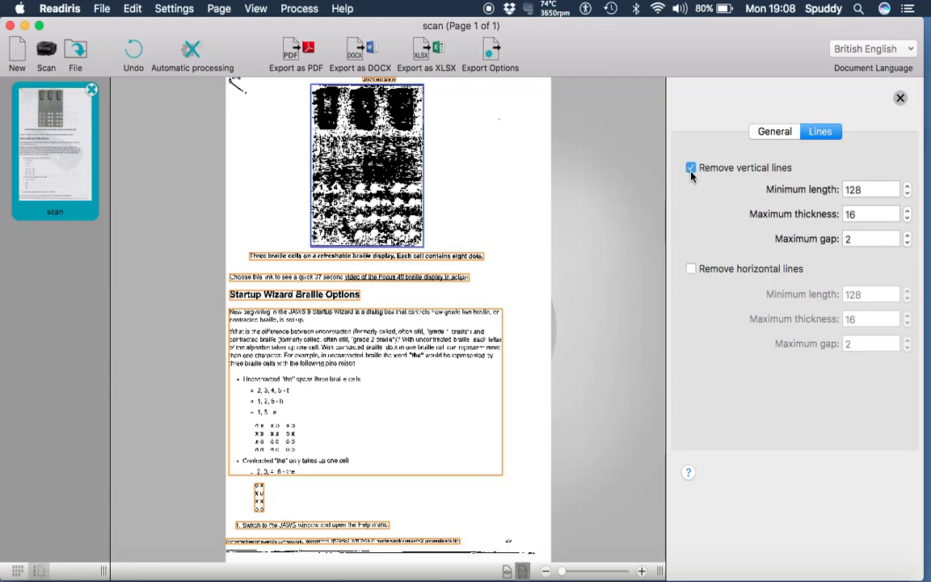
{"action": "left_click", "coordinate": [692, 275]}
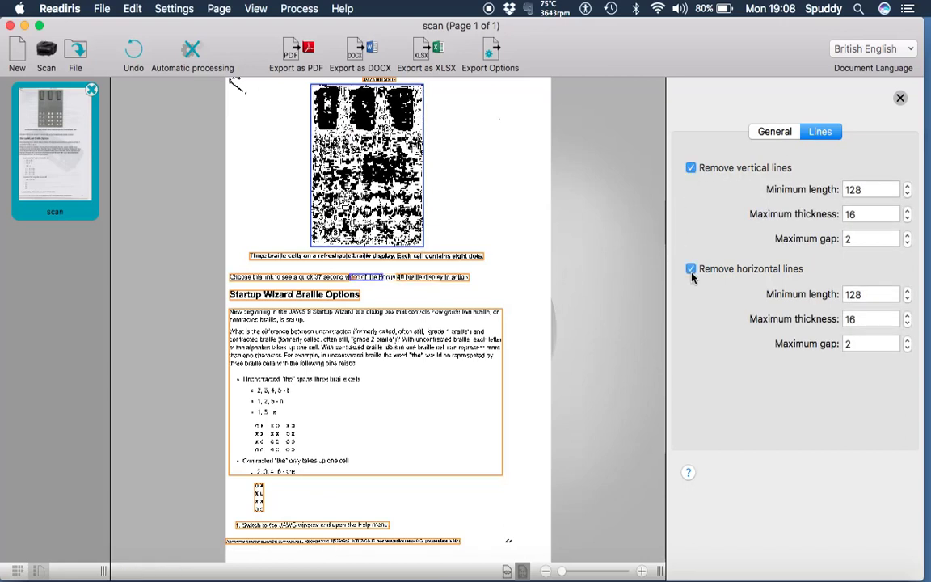
{"action": "left_click", "coordinate": [692, 168]}
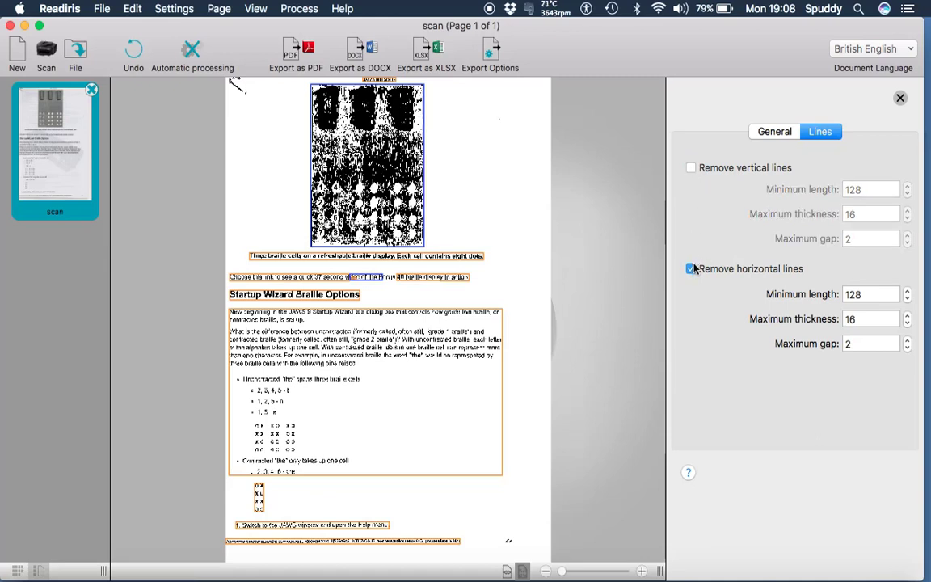
{"action": "left_click", "coordinate": [900, 98]}
Inspect the Startup Wizard Braille Options text with the magnifying glass, put it away, and zoom the page in and back out.
{"action": "left_click", "coordinate": [903, 376]}
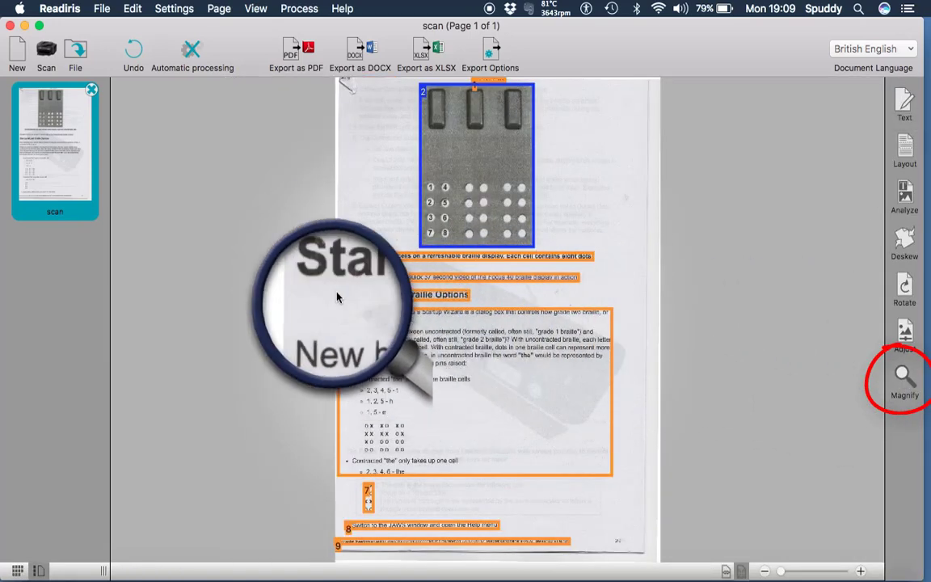
{"action": "left_click", "coordinate": [476, 346]}
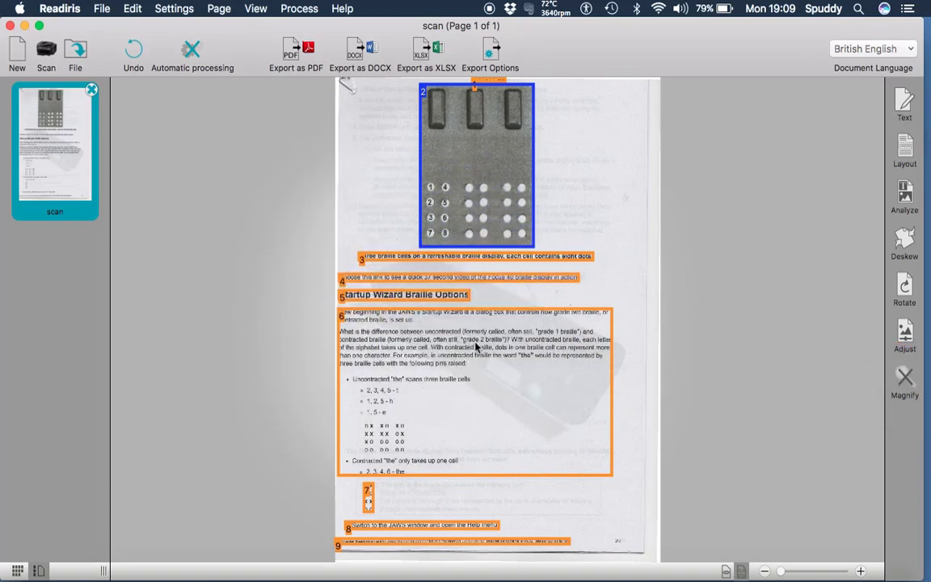
{"action": "key", "text": "super+plus"}
{"action": "key", "text": "super+plus"}
{"action": "key", "text": "super+plus"}
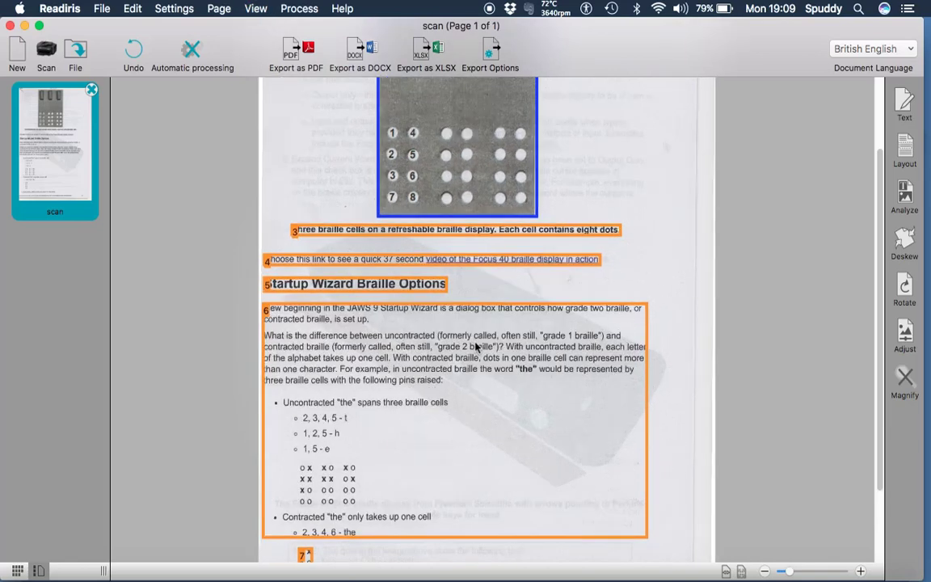
{"action": "key", "text": "super+minus"}
{"action": "key", "text": "super+minus"}
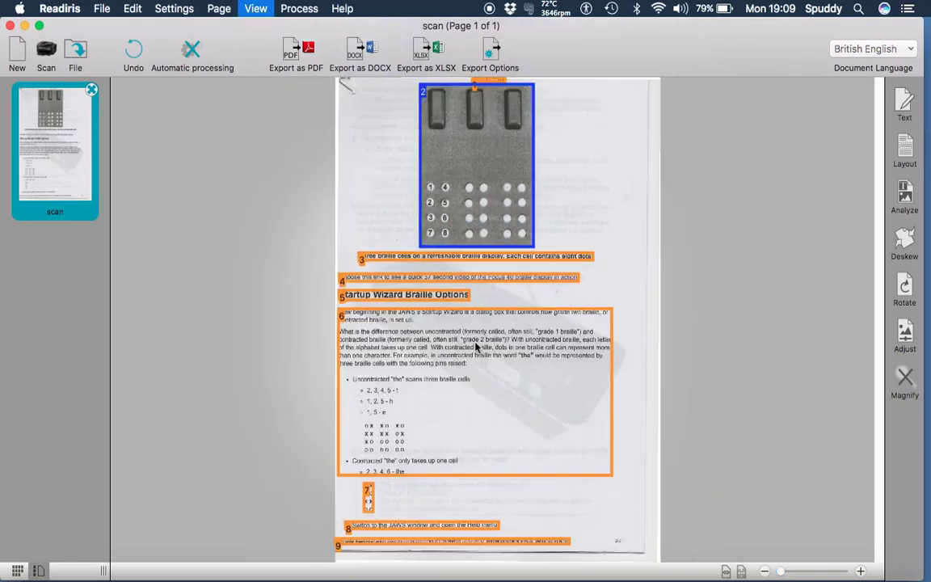
{"action": "left_click", "coordinate": [257, 9]}
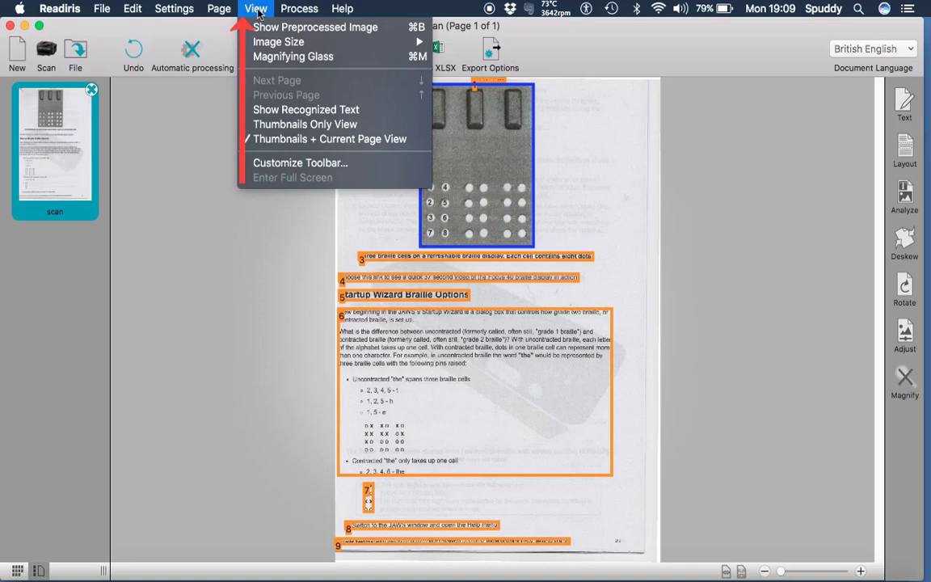
{"action": "left_click", "coordinate": [245, 322]}
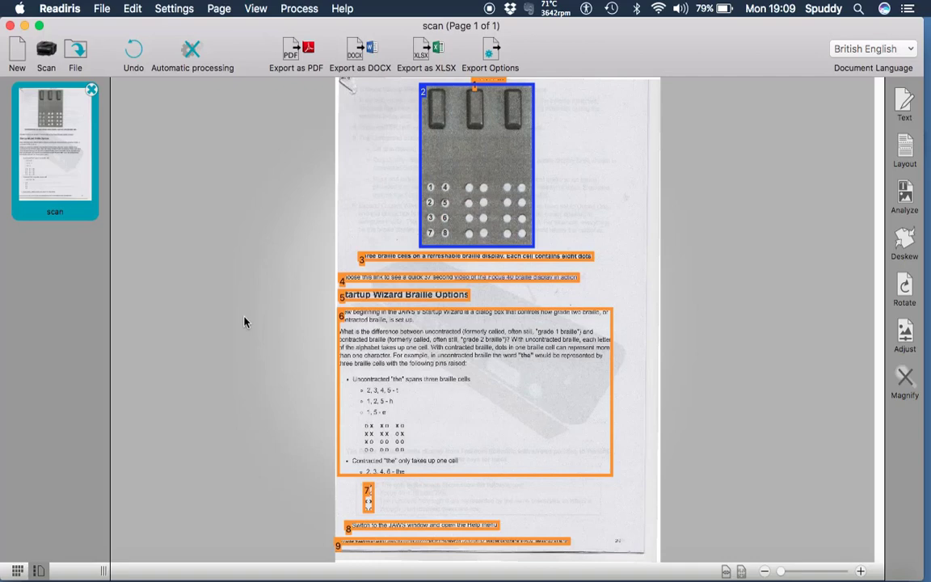
Copy the text zones of the scanned page.
{"action": "left_click", "coordinate": [130, 9]}
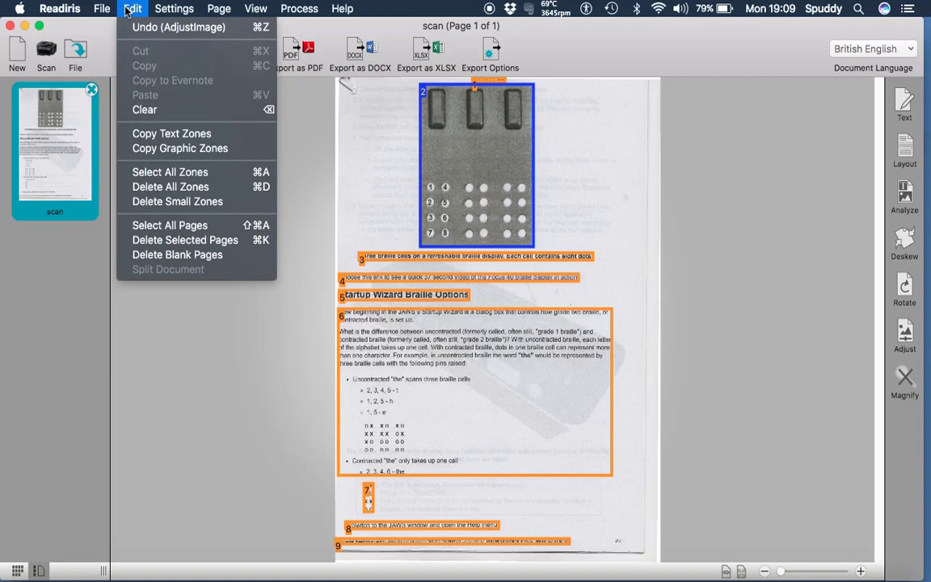
{"action": "left_click", "coordinate": [169, 134]}
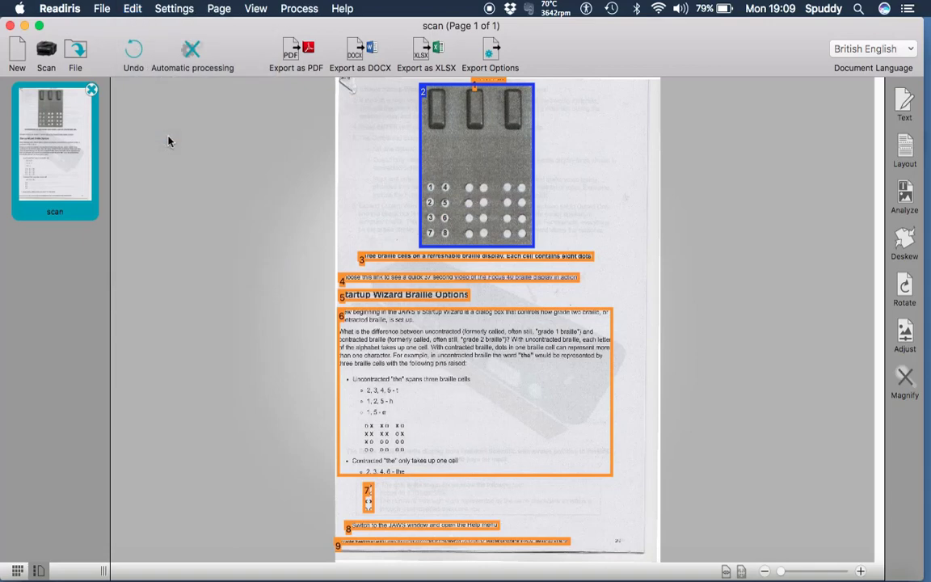
Select all zones on the scanned page and delete them all.
{"action": "left_click", "coordinate": [131, 8]}
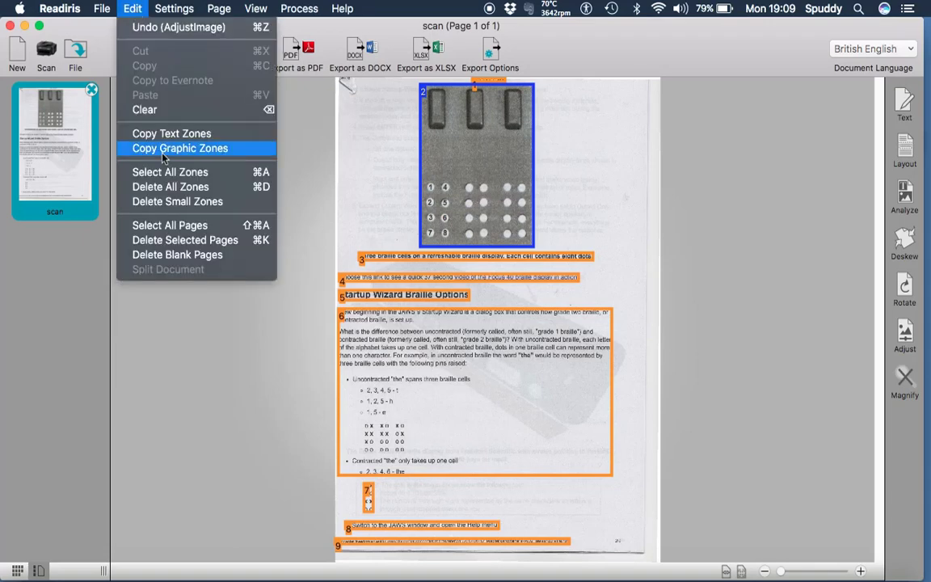
{"action": "left_click", "coordinate": [168, 177]}
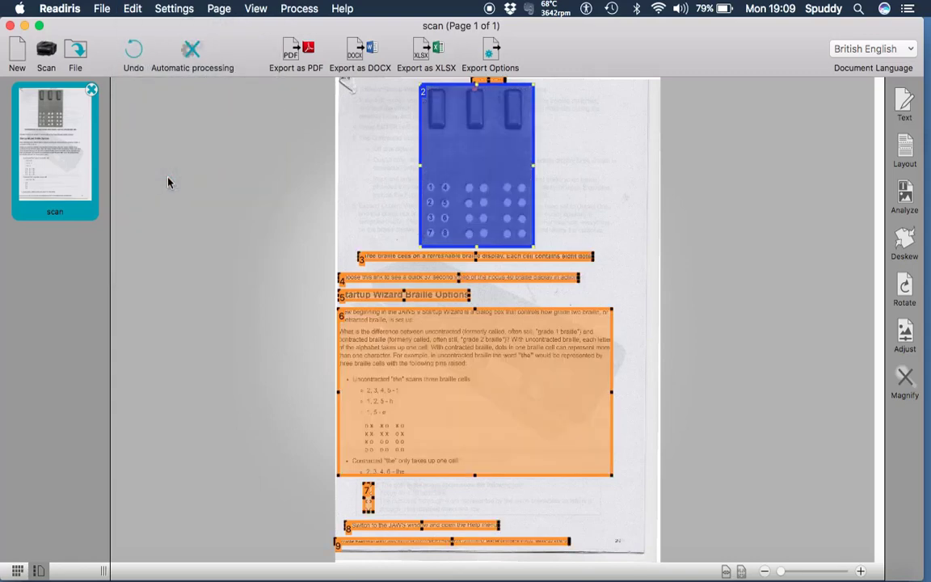
{"action": "left_click", "coordinate": [132, 9]}
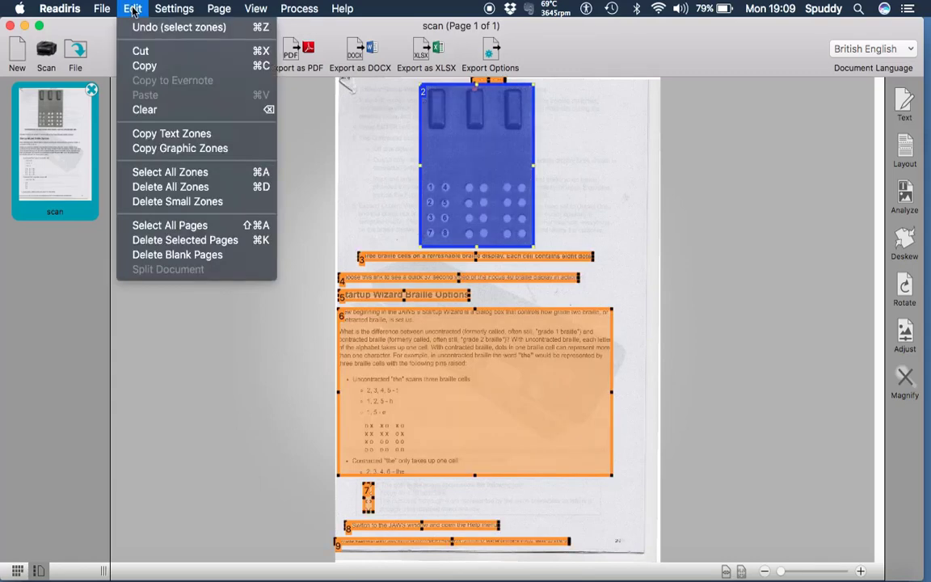
{"action": "left_click", "coordinate": [168, 190]}
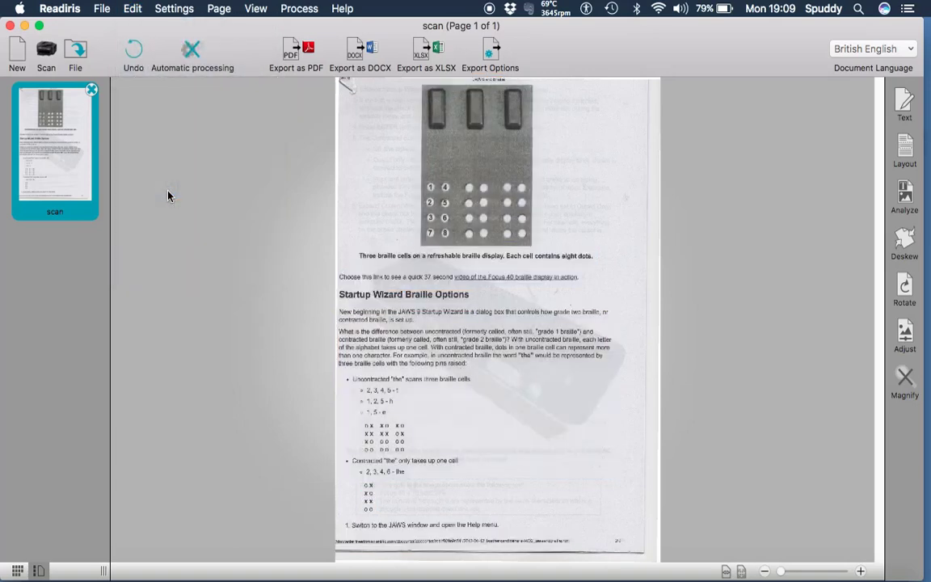
Analyze the page again to recreate its text and graphic zones.
{"action": "left_click", "coordinate": [138, 11]}
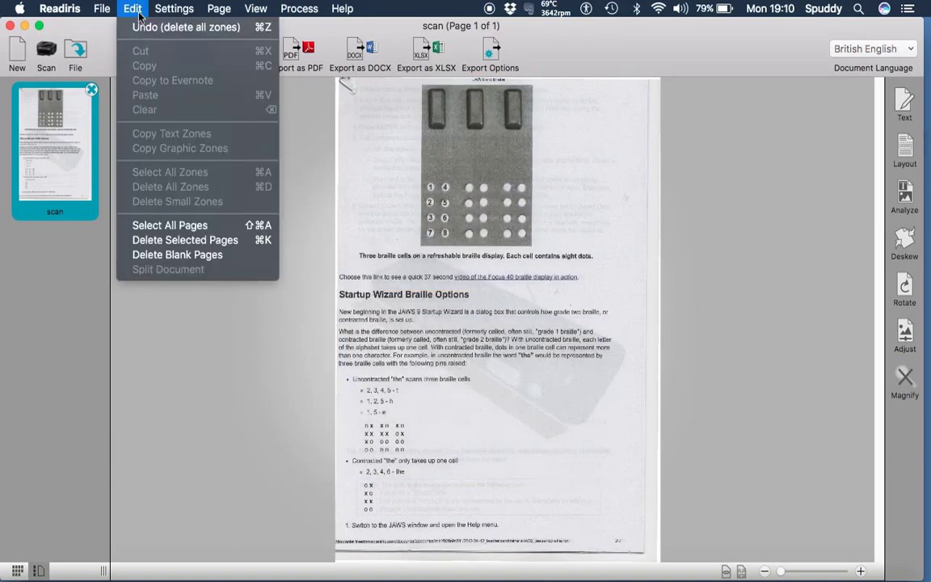
{"action": "left_click", "coordinate": [812, 243]}
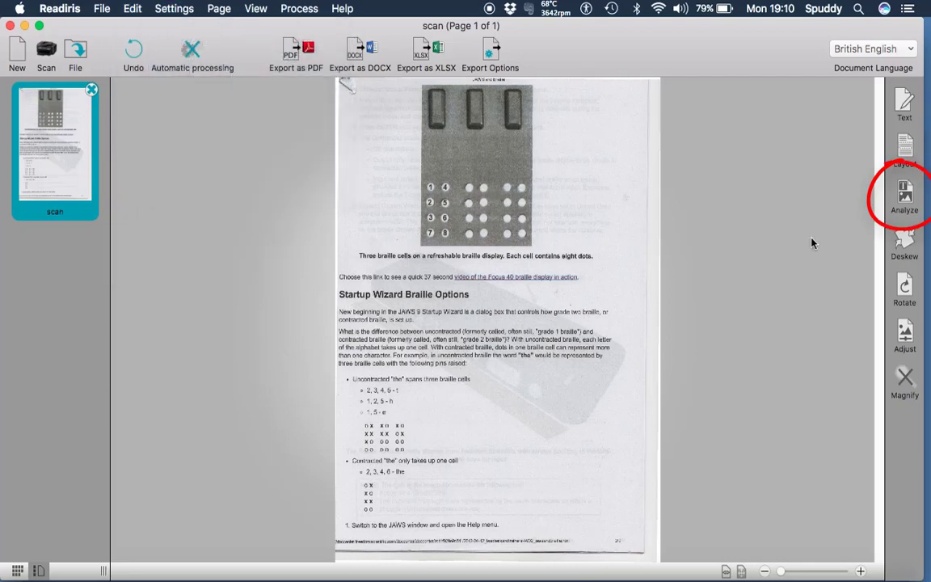
{"action": "left_click", "coordinate": [905, 194]}
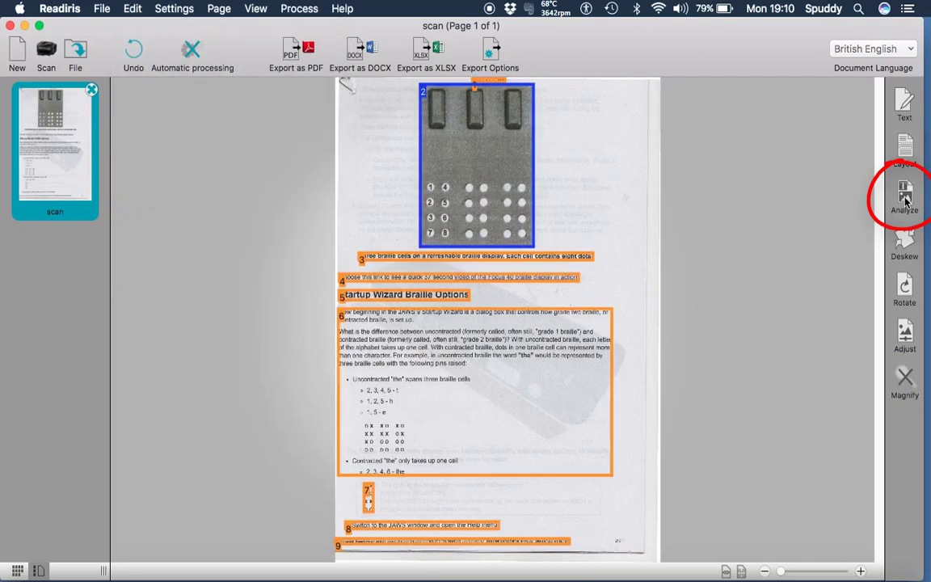
Review the page analysis preferences for new images and text recognition, and close them without changes.
{"action": "left_click", "coordinate": [168, 11]}
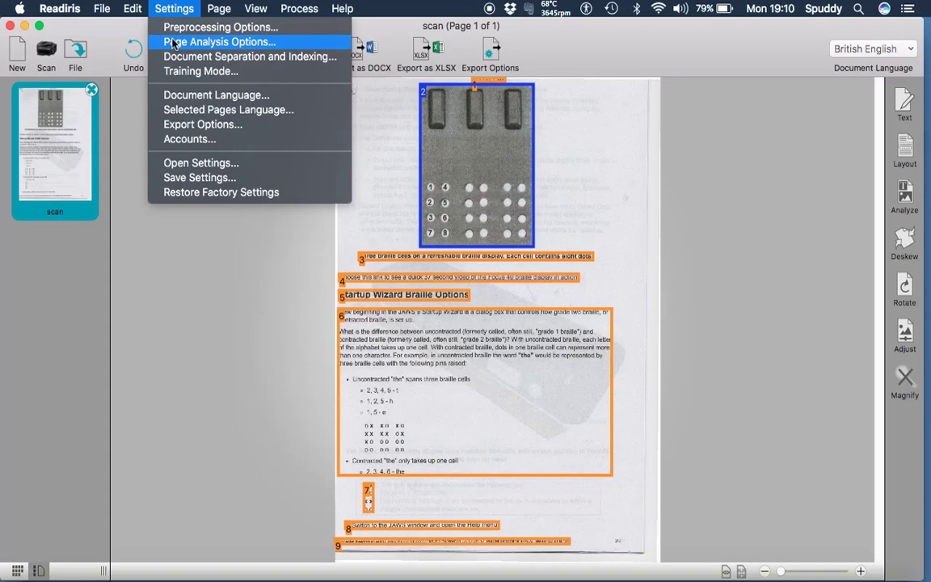
{"action": "left_click", "coordinate": [173, 42]}
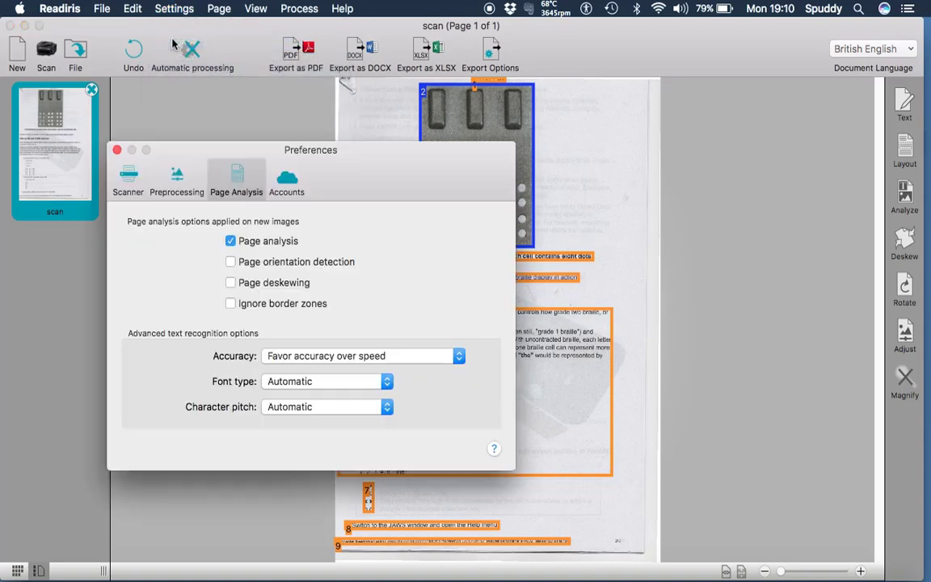
{"action": "left_click", "coordinate": [117, 152]}
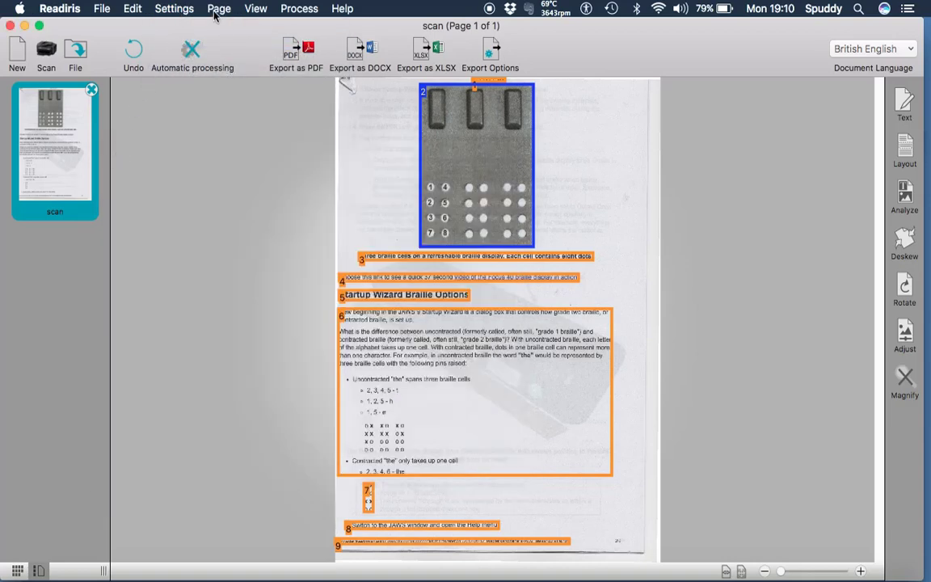
Review the destination settings in the PDF export options and cancel without changes.
{"action": "left_click", "coordinate": [182, 12]}
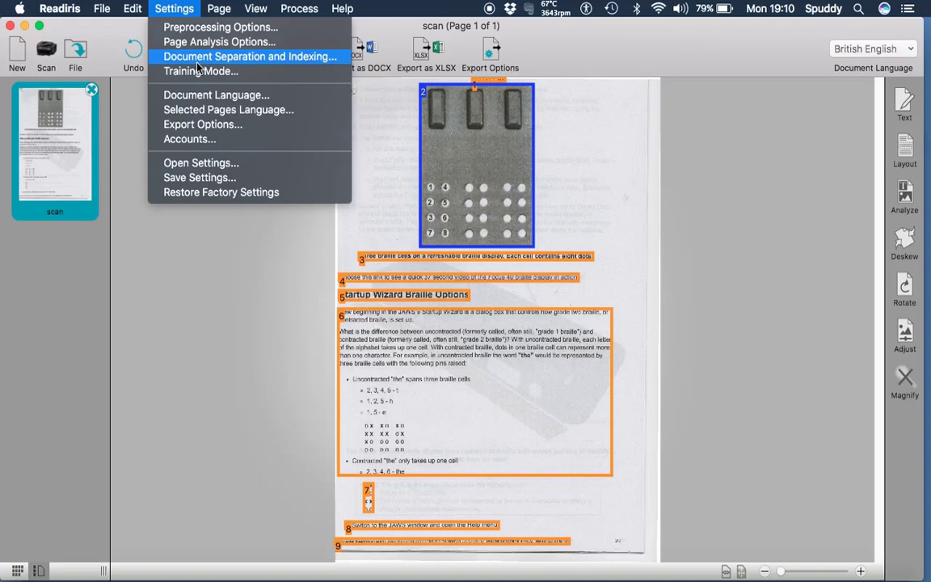
{"action": "left_click", "coordinate": [203, 124]}
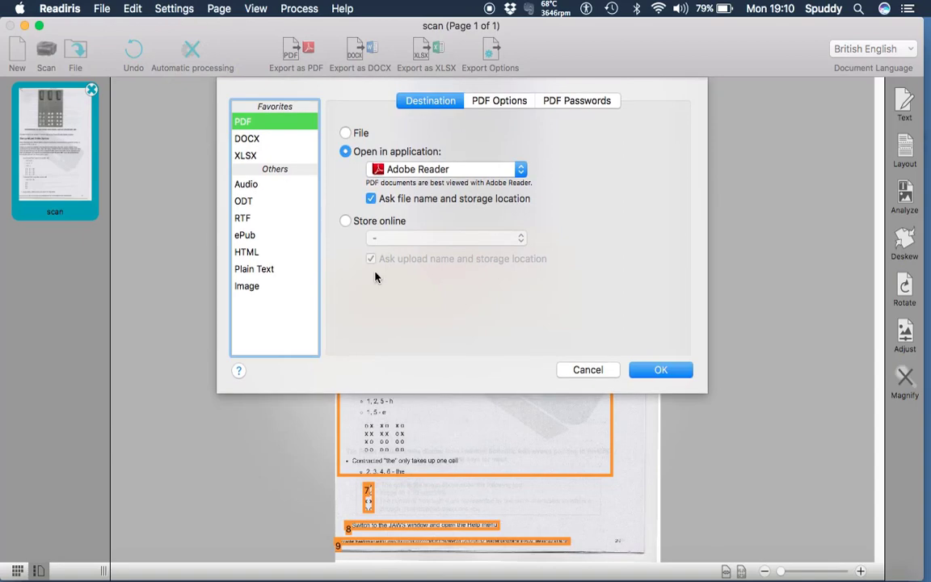
{"action": "left_click", "coordinate": [579, 369]}
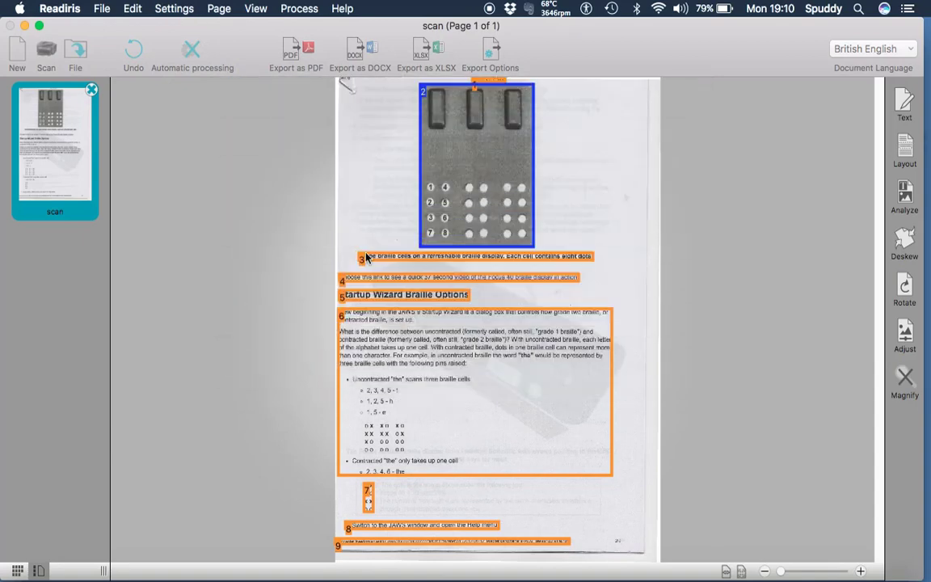
Open the image adjustment settings for the page and close them without changes.
{"action": "left_click", "coordinate": [179, 9]}
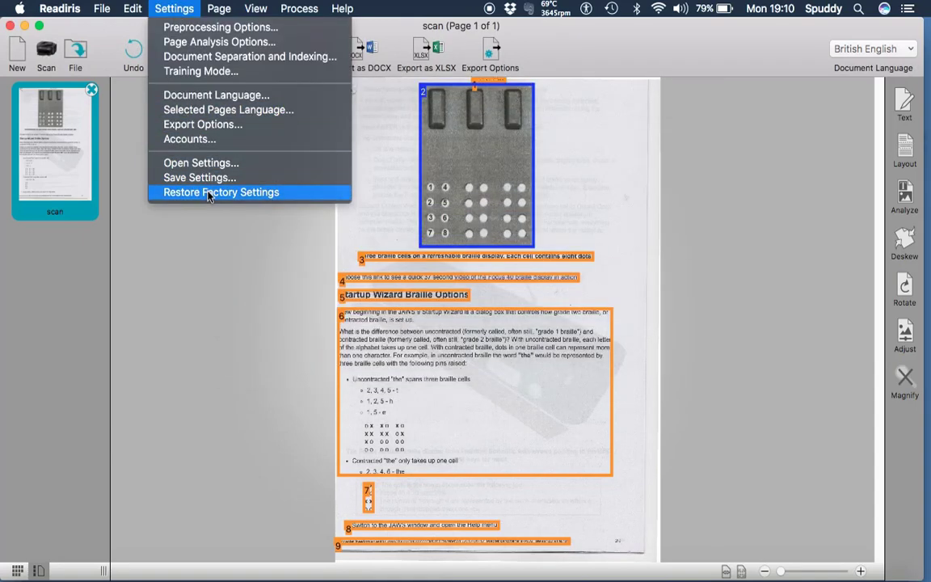
{"action": "mouse_move", "coordinate": [219, 9]}
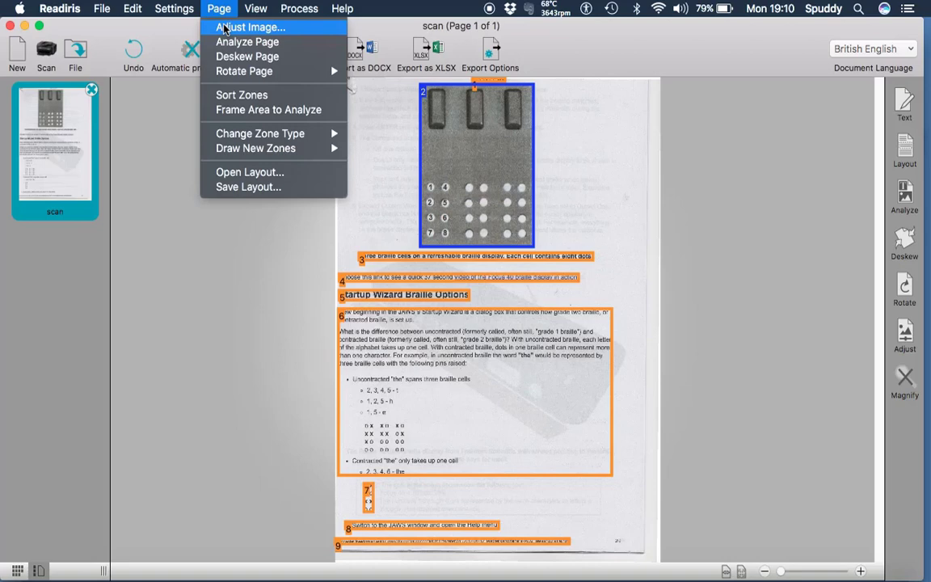
{"action": "left_click", "coordinate": [226, 29]}
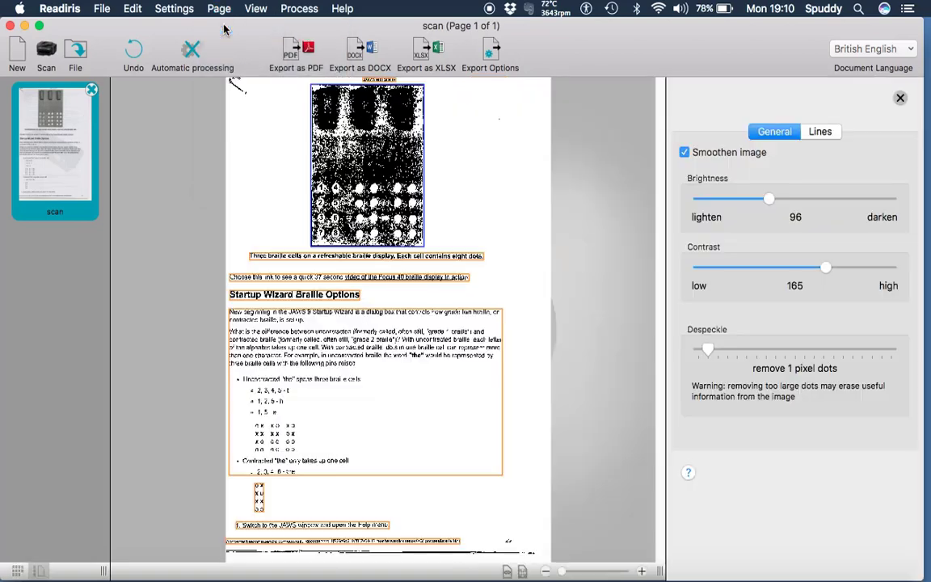
{"action": "left_click", "coordinate": [900, 97]}
{"action": "left_click", "coordinate": [220, 9]}
{"action": "mouse_move", "coordinate": [253, 9]}
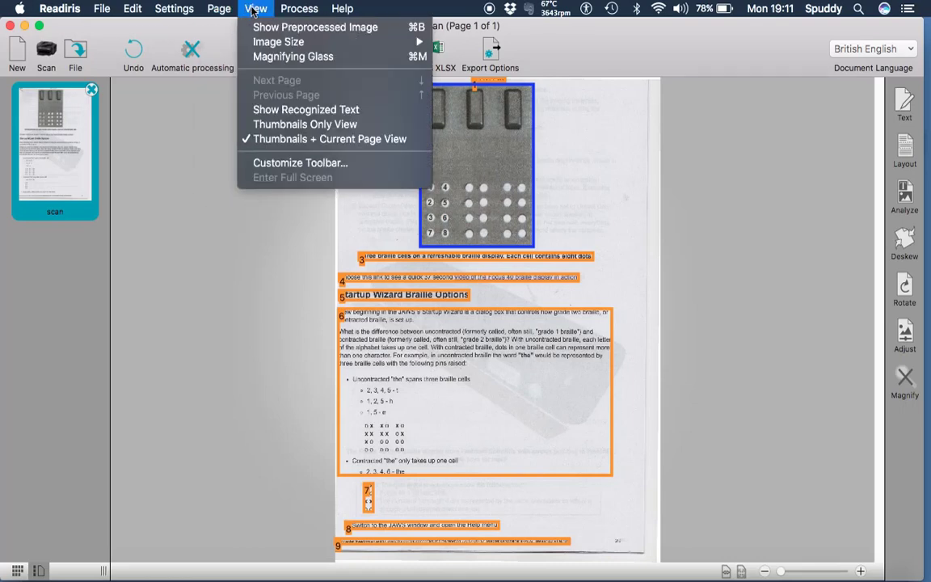
{"action": "mouse_move", "coordinate": [266, 44]}
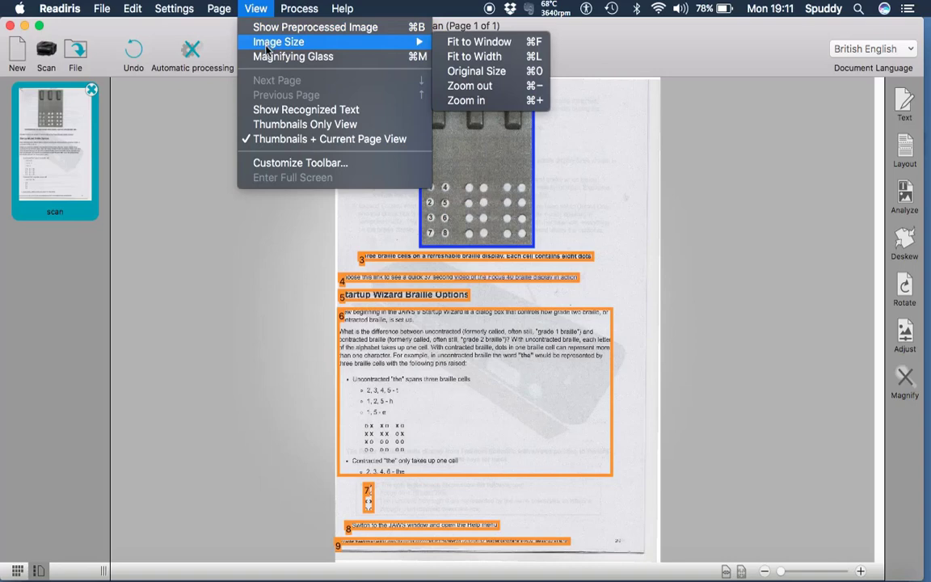
{"action": "mouse_move", "coordinate": [307, 11]}
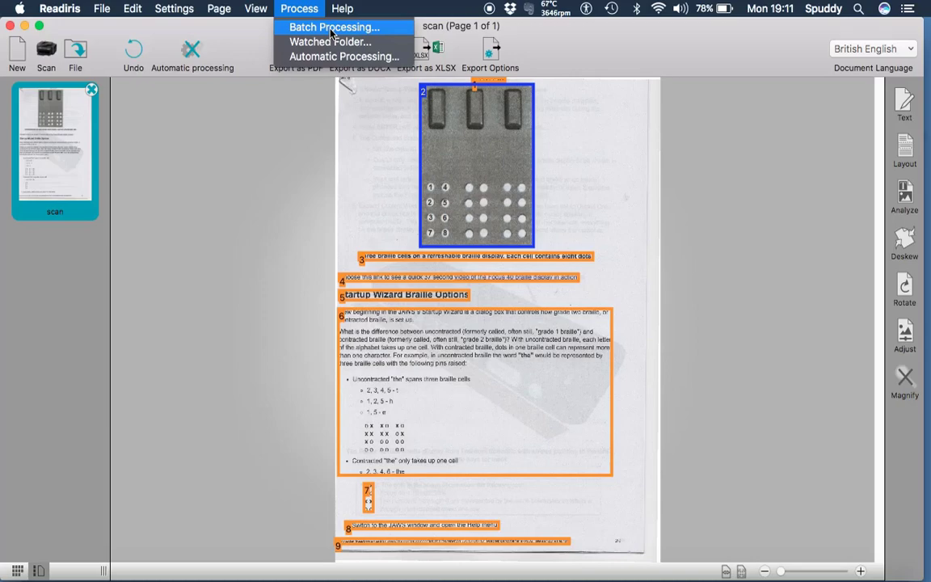
{"action": "left_click", "coordinate": [307, 154]}
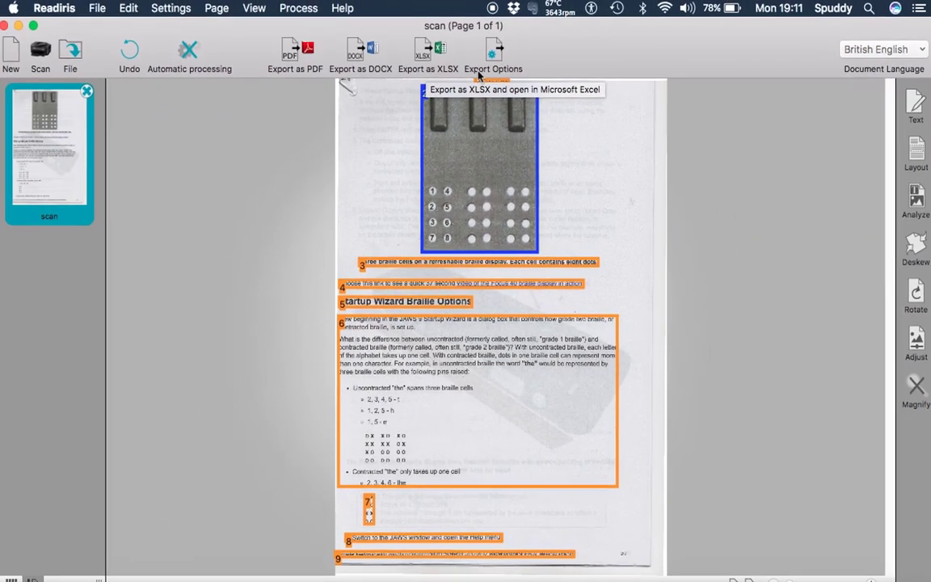
Review the PDF export destinations, including the online storage choices, and return the selection to opening in Adobe Reader.
{"action": "left_click", "coordinate": [645, 69]}
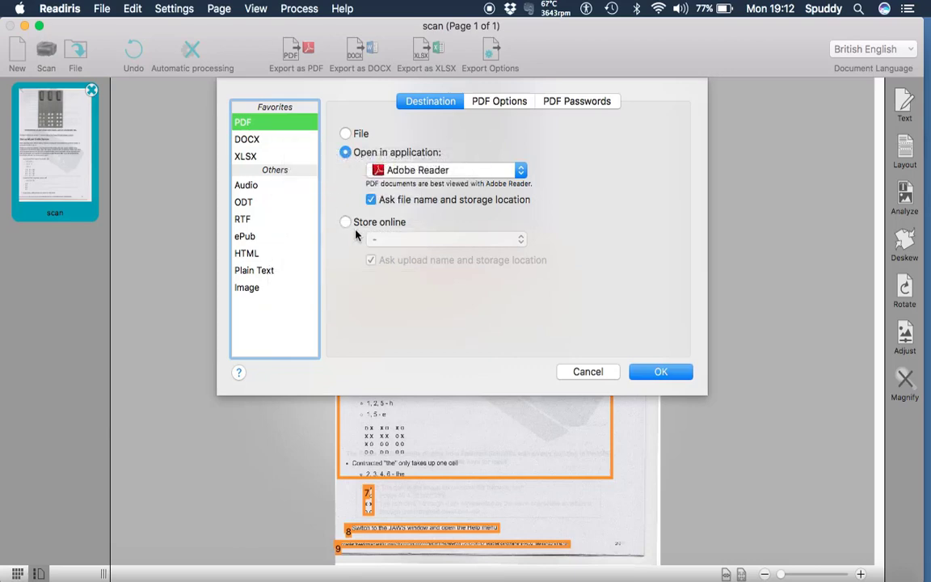
{"action": "left_click", "coordinate": [437, 171]}
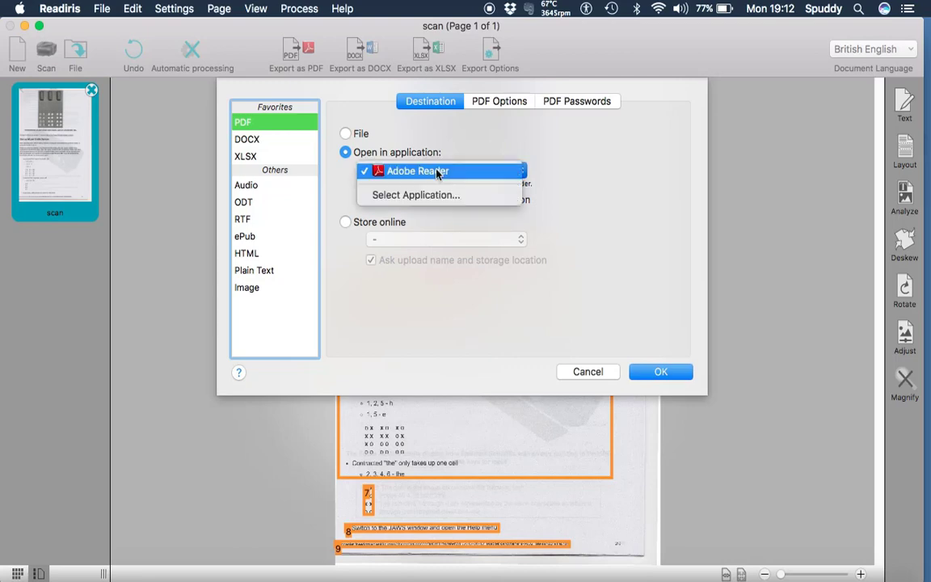
{"action": "left_click", "coordinate": [438, 172]}
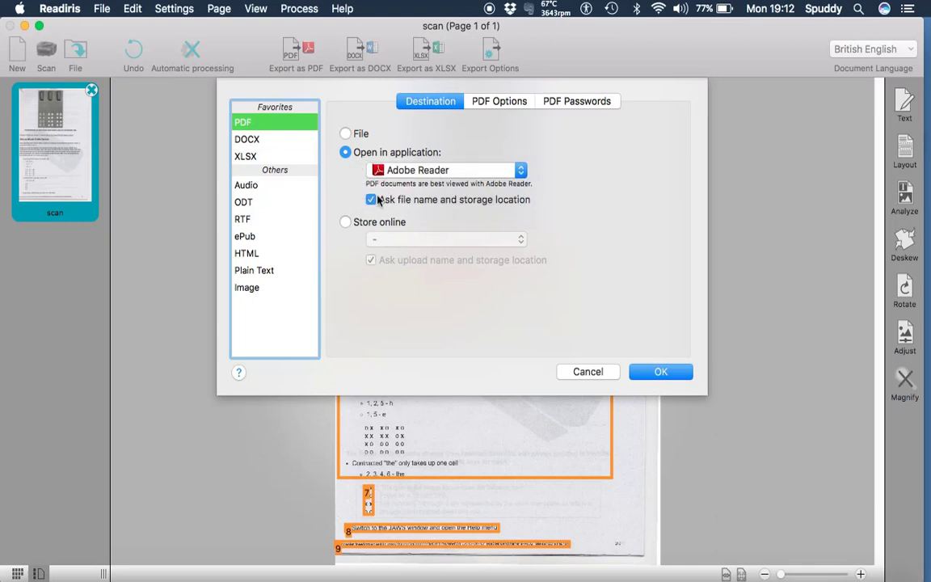
{"action": "left_click", "coordinate": [346, 224]}
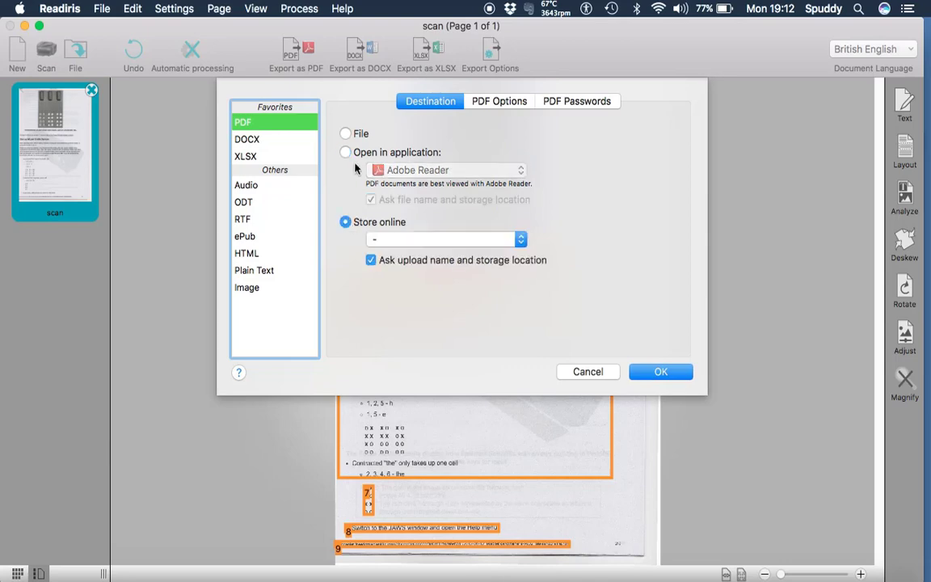
{"action": "left_click", "coordinate": [522, 244]}
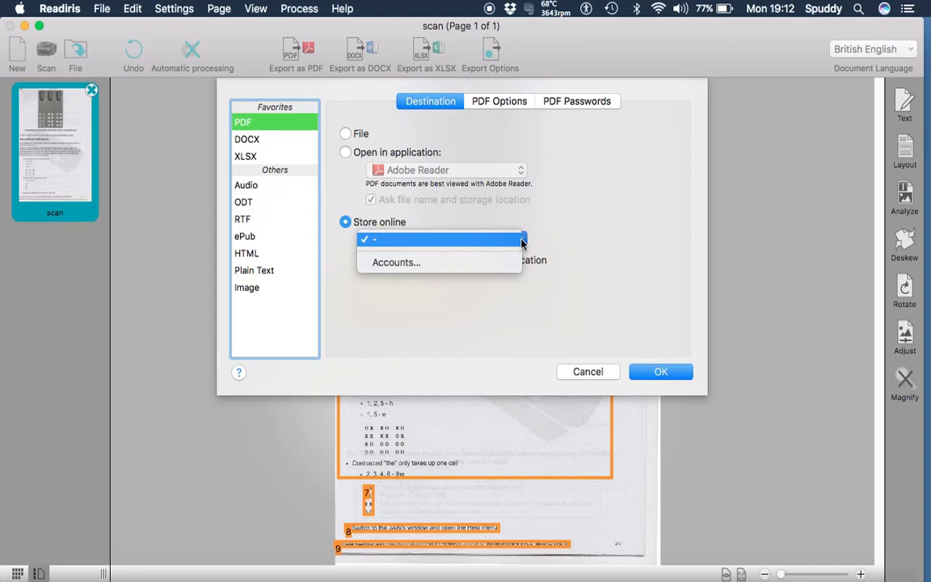
{"action": "left_click", "coordinate": [452, 220]}
{"action": "left_click", "coordinate": [347, 153]}
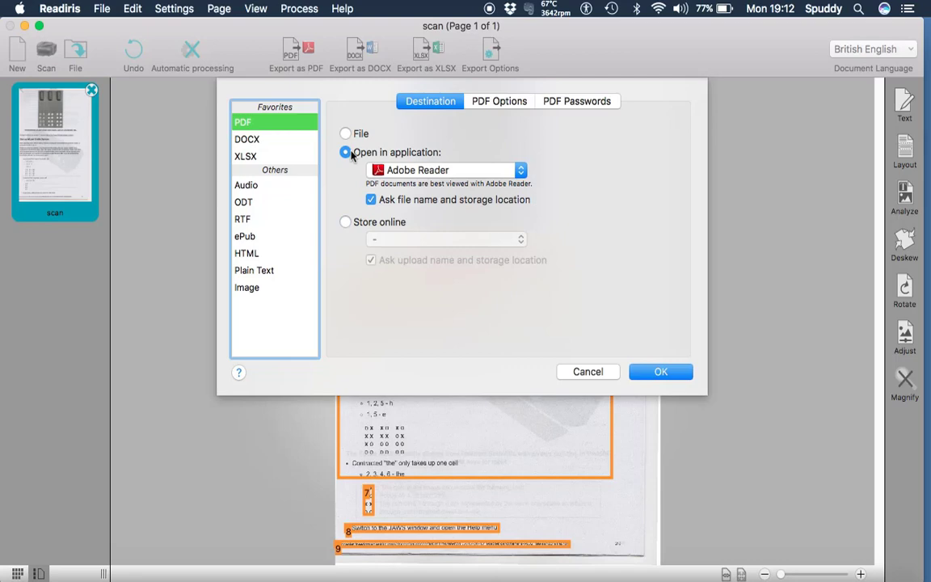
Review the DOCX export options for destination, layout, graphics and page size, and cancel without changes.
{"action": "left_click", "coordinate": [263, 144]}
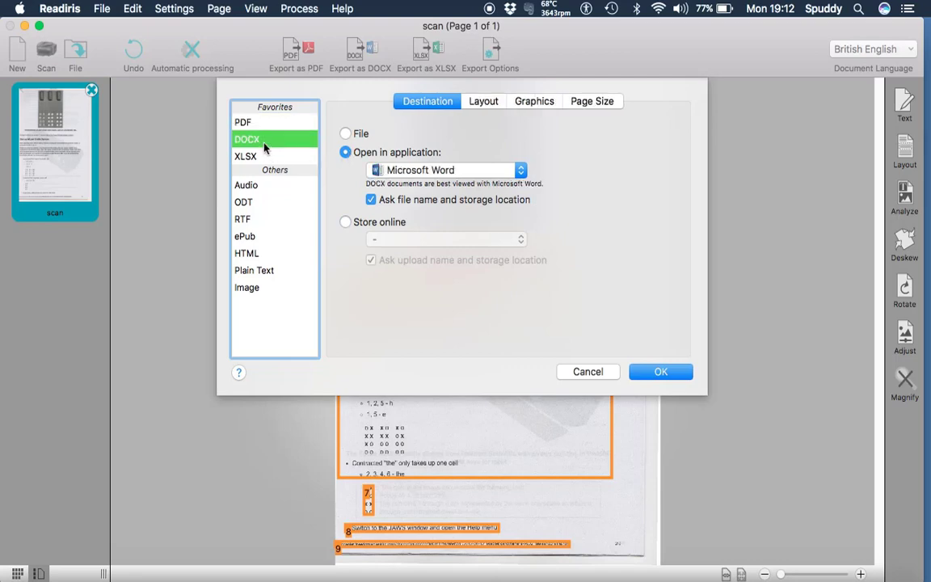
{"action": "left_click", "coordinate": [479, 103]}
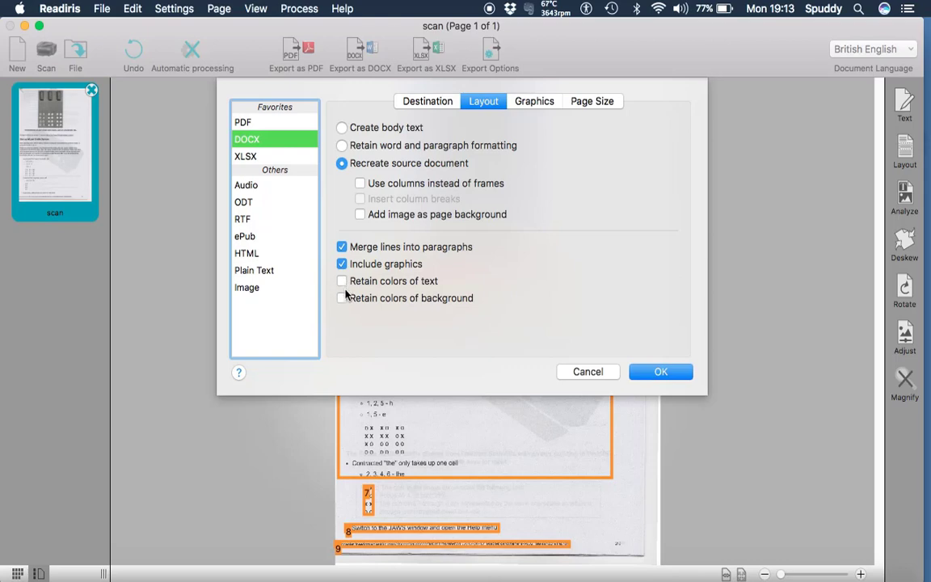
{"action": "left_click", "coordinate": [525, 106]}
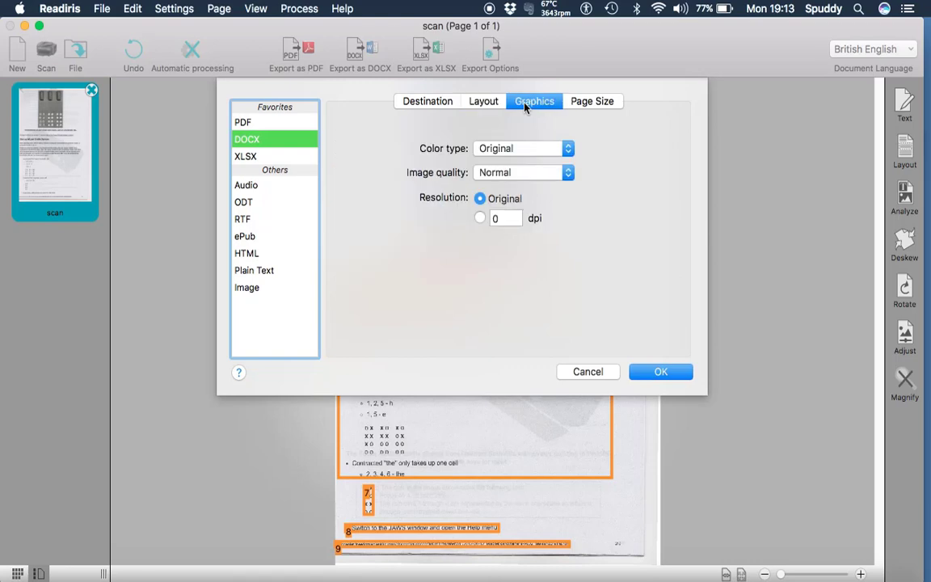
{"action": "left_click", "coordinate": [535, 173]}
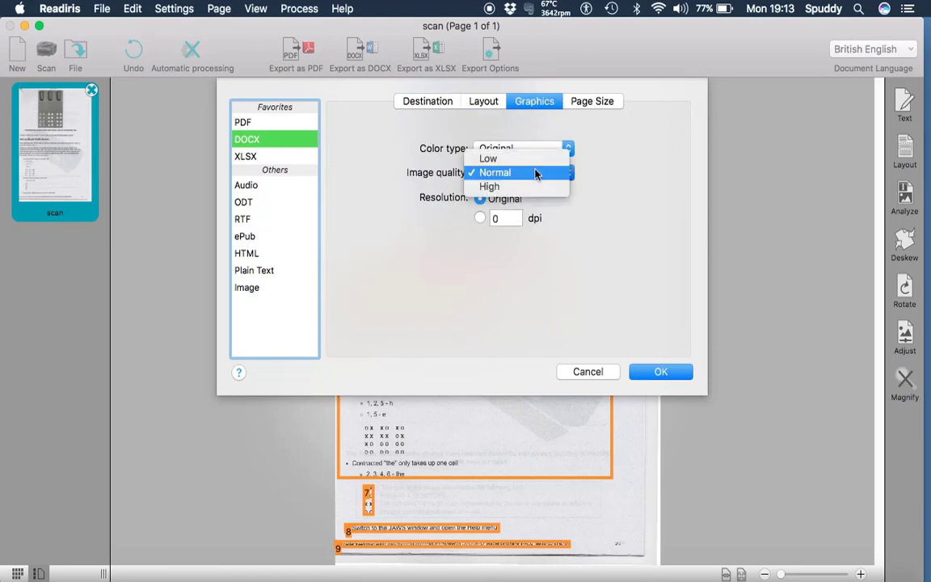
{"action": "left_click", "coordinate": [535, 173]}
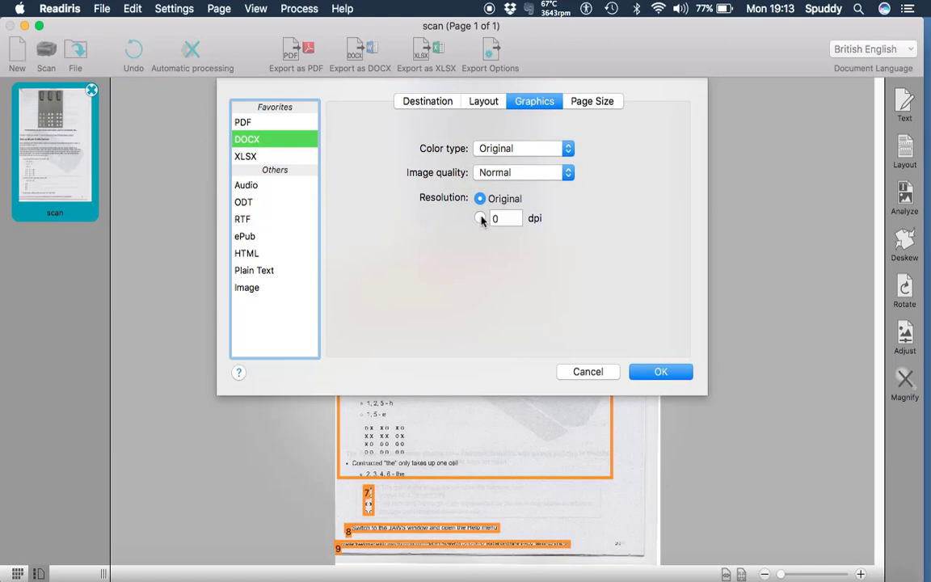
{"action": "left_click", "coordinate": [601, 107]}
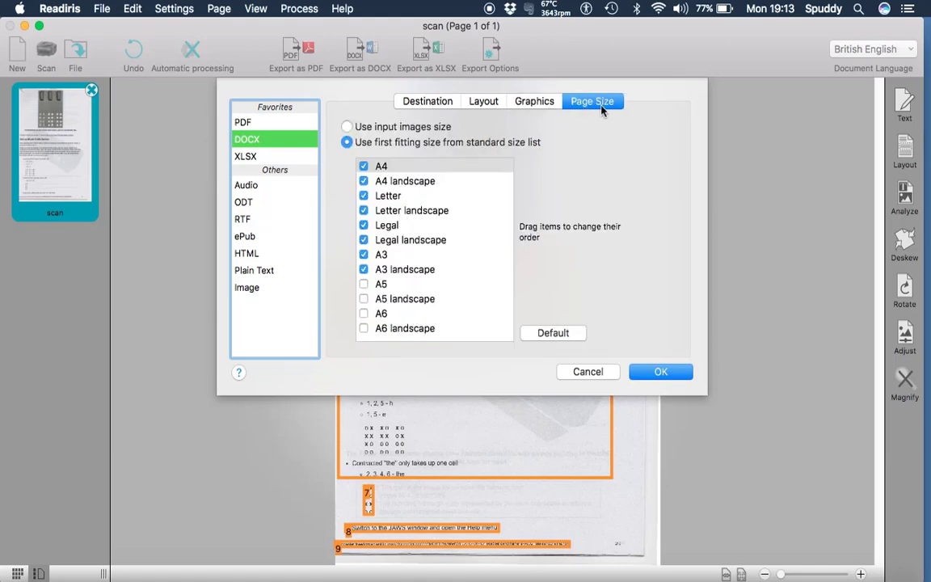
{"action": "left_click", "coordinate": [431, 103]}
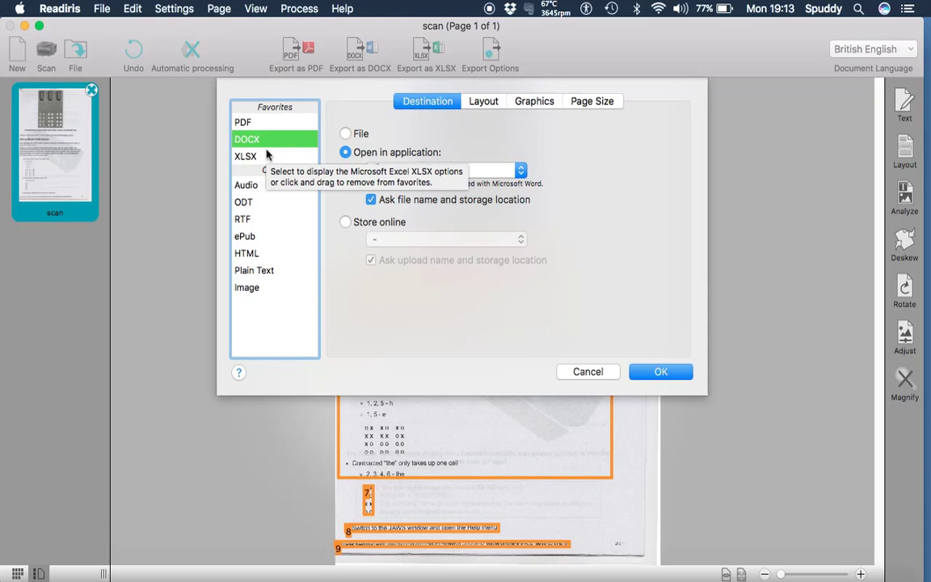
{"action": "left_click", "coordinate": [585, 373]}
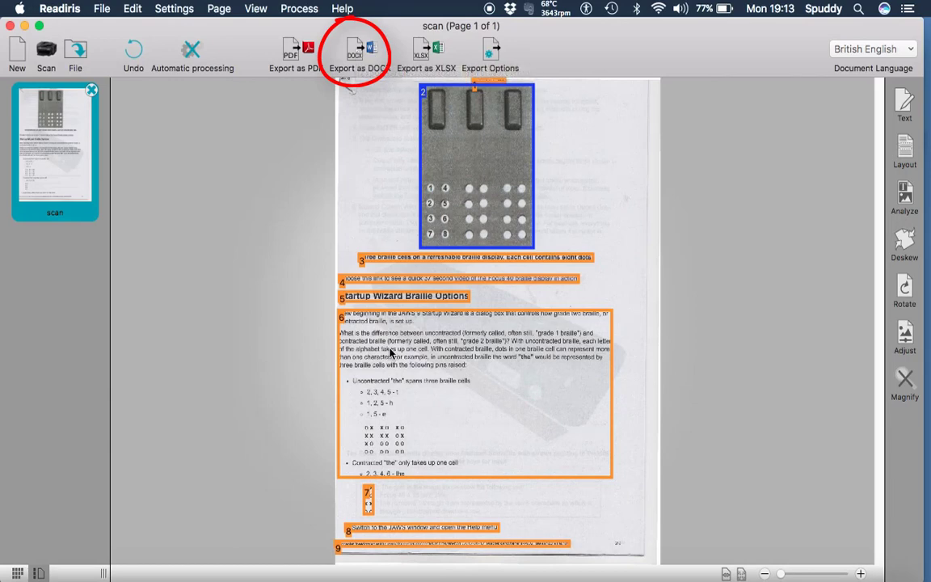
Export the scanned page as a DOCX file named scan to the Desktop and open it in Word.
{"action": "left_click", "coordinate": [356, 44]}
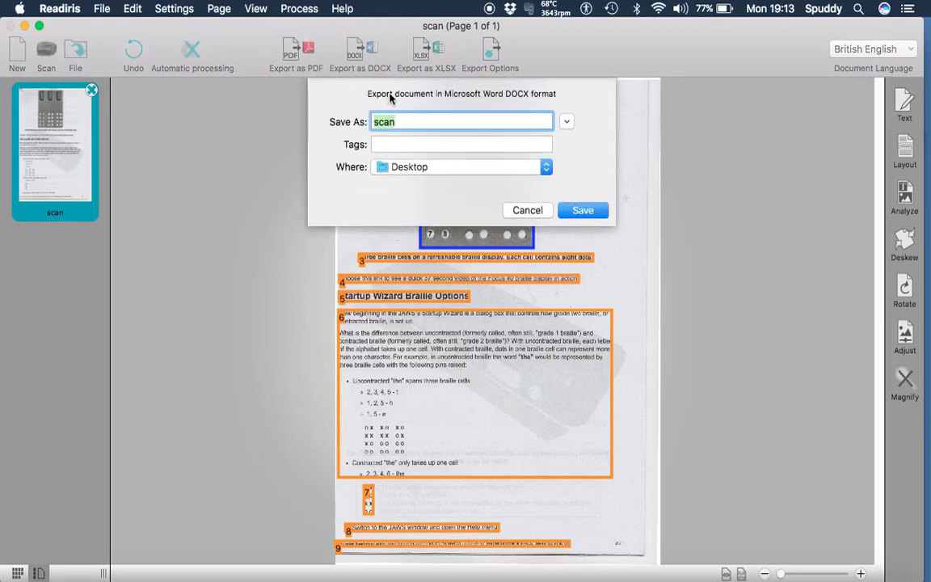
{"action": "left_click", "coordinate": [399, 121]}
{"action": "left_click", "coordinate": [568, 212]}
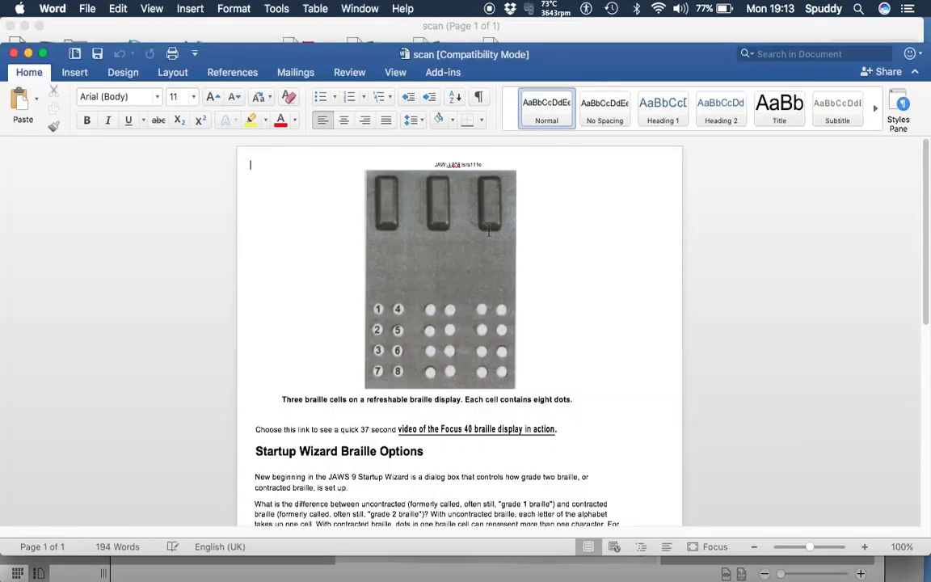
Move the braille cells picture slightly up and to the left in the Word document.
{"action": "left_click", "coordinate": [448, 240]}
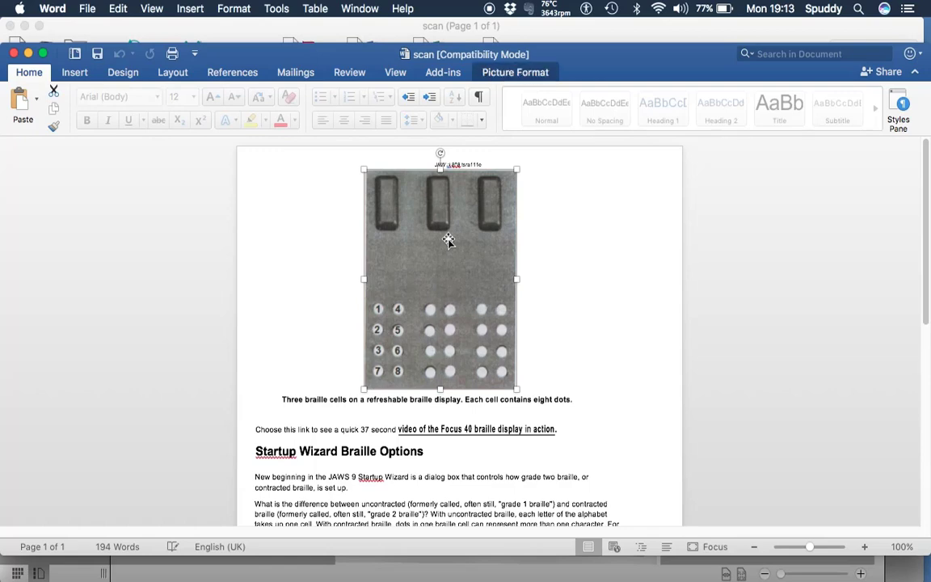
{"action": "left_click_drag", "start_coordinate": [448, 240], "coordinate": [402, 224]}
{"action": "scroll", "coordinate": [372, 360], "scroll_direction": "down", "scroll_amount": 3}
Delete the space and the letters "unc" from "between uncontracted" in the paragraph below the Startup Wizard heading.
{"action": "left_click", "coordinate": [388, 424]}
{"action": "left_click", "coordinate": [375, 418]}
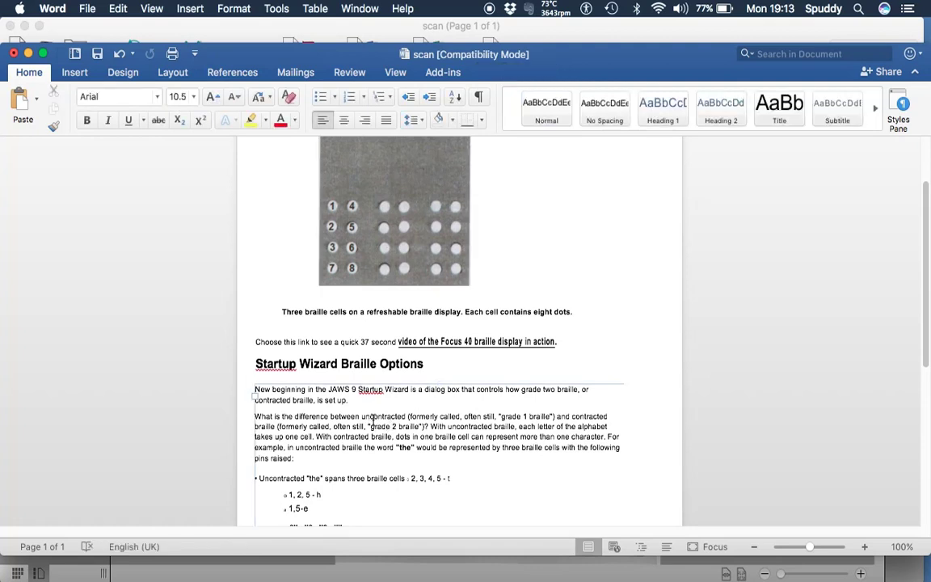
{"action": "key", "text": "BackSpace"}
{"action": "key", "text": "BackSpace"}
{"action": "key", "text": "BackSpace"}
{"action": "key", "text": "BackSpace"}
Highlight the passage from "betweenontracted" to "would be represented" in yellow.
{"action": "left_click", "coordinate": [390, 418]}
{"action": "left_click_drag", "start_coordinate": [331, 417], "coordinate": [458, 447]}
{"action": "left_click", "coordinate": [252, 120]}
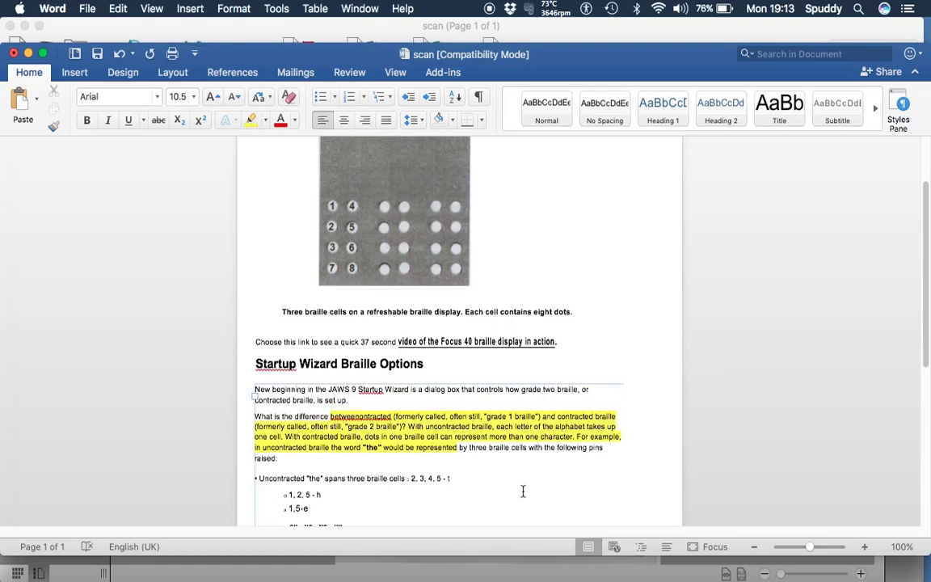
Close the Word document without saving the changes and return to Readiris.
{"action": "left_click", "coordinate": [13, 53]}
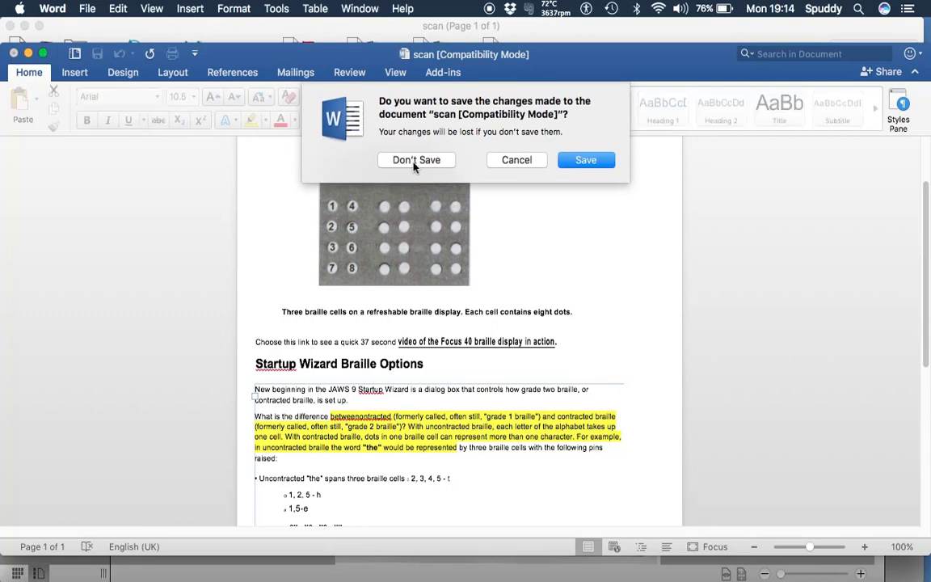
{"action": "left_click", "coordinate": [416, 160]}
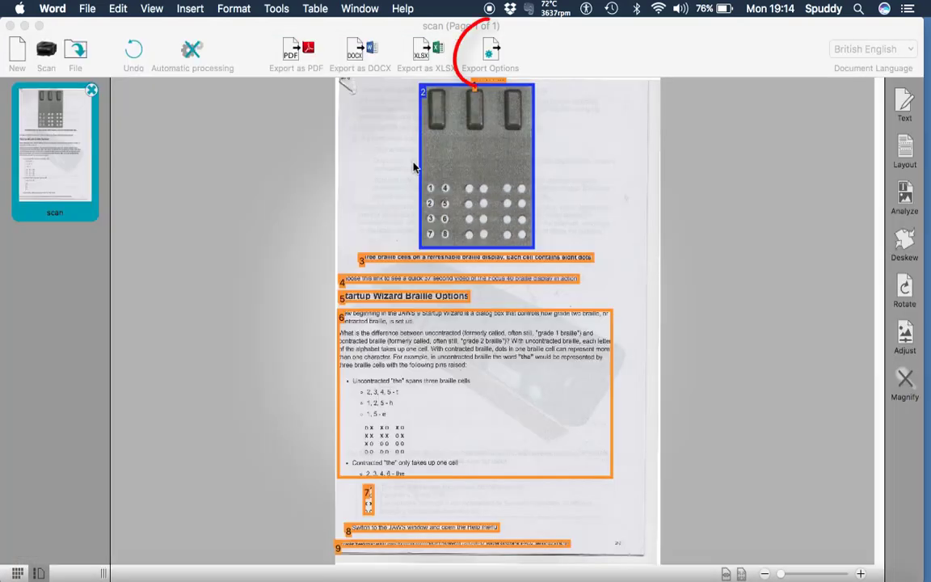
Open the export options and examine the destination settings for audio output.
{"action": "left_click", "coordinate": [492, 54]}
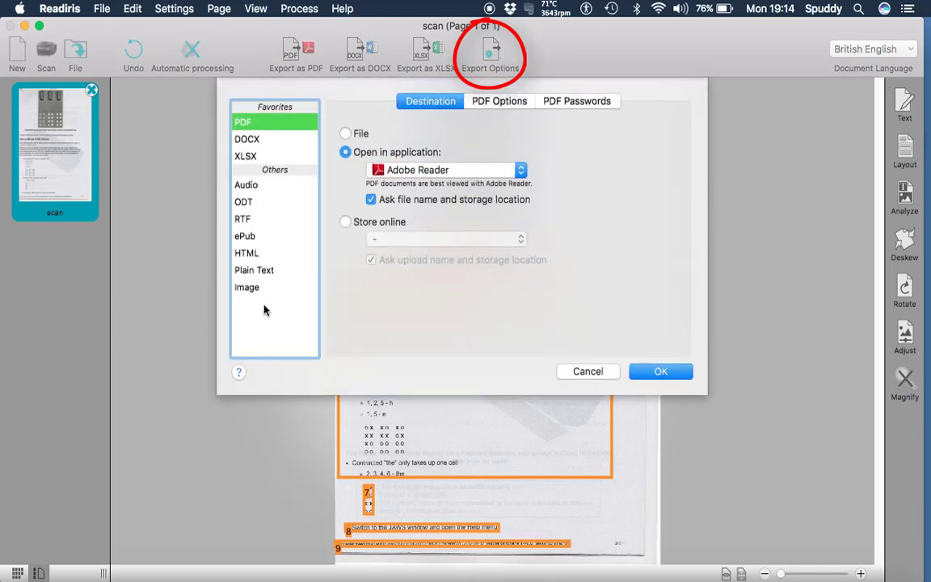
{"action": "left_click", "coordinate": [247, 185]}
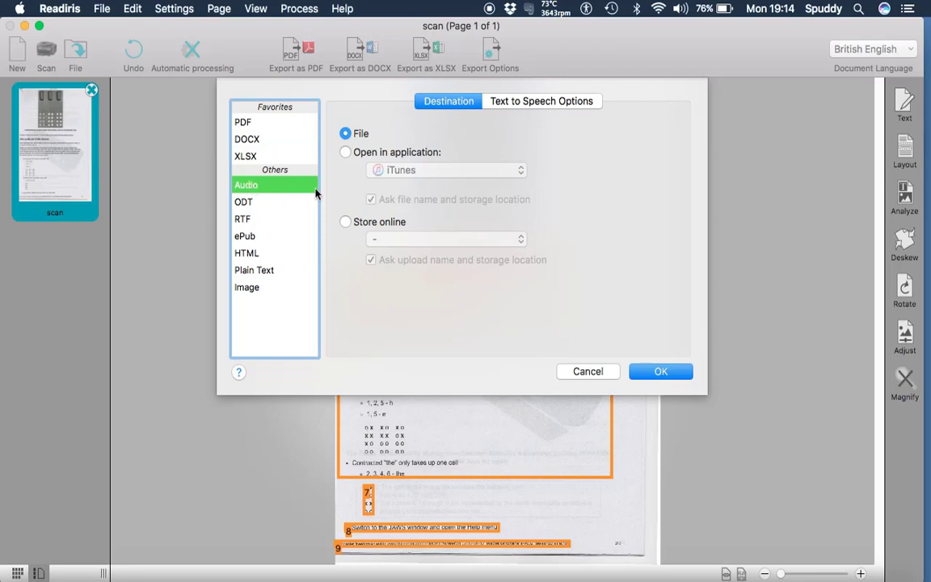
{"action": "left_click", "coordinate": [346, 154]}
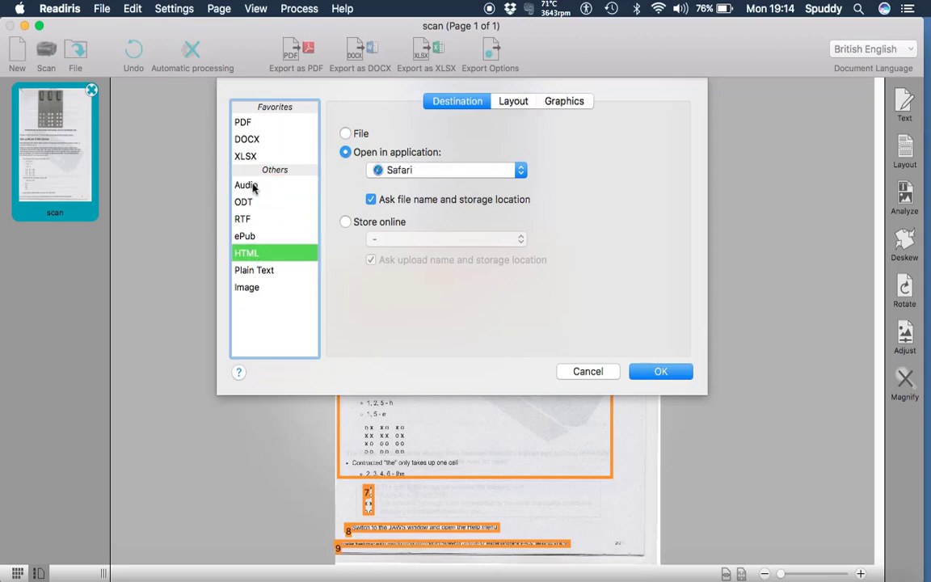
Make HTML a favourite export format in place of XLSX, check its layout and graphics settings, and accept the export options.
{"action": "left_click", "coordinate": [248, 255]}
{"action": "left_click_drag", "start_coordinate": [253, 255], "coordinate": [257, 147]}
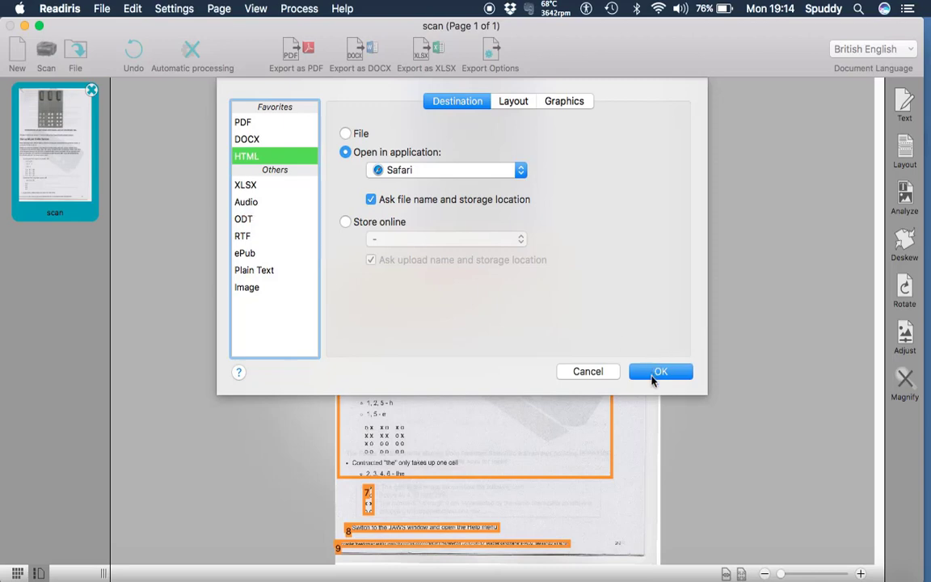
{"action": "left_click", "coordinate": [513, 103]}
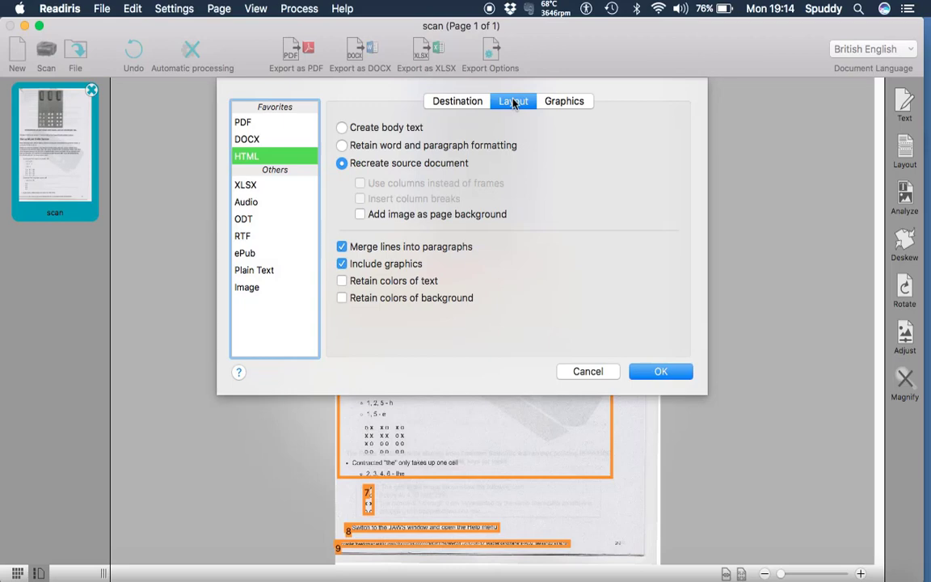
{"action": "left_click", "coordinate": [558, 104]}
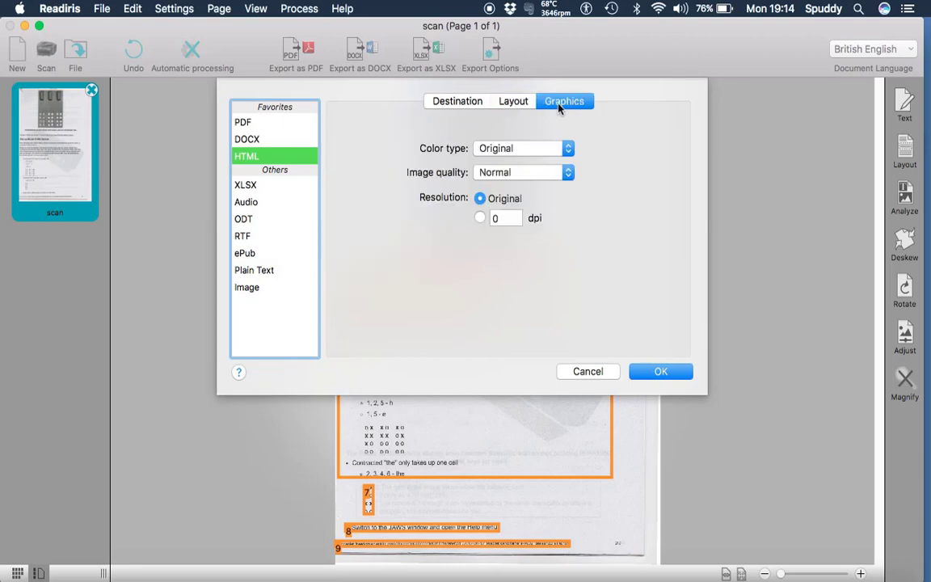
{"action": "left_click", "coordinate": [659, 374]}
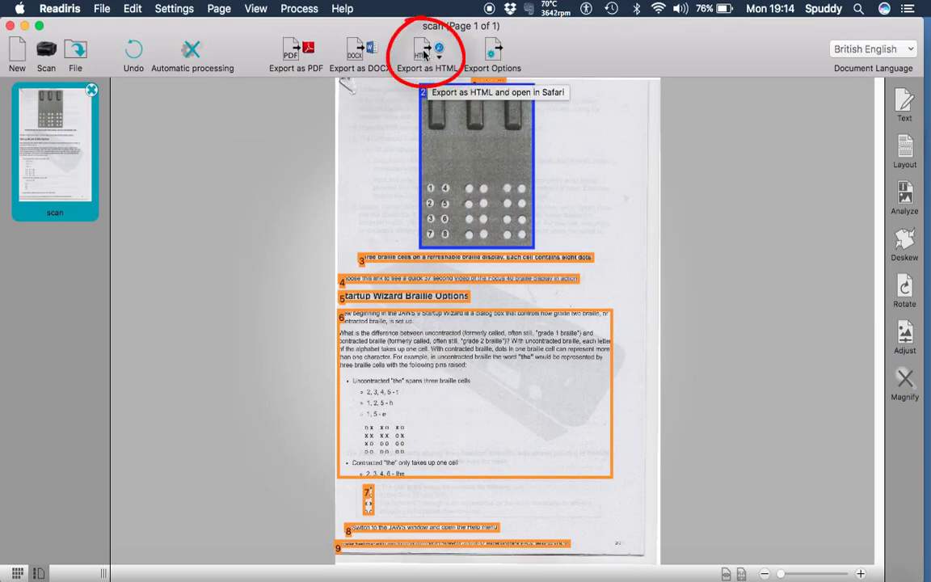
Export the scanned page as HTML to the Desktop under the name scan, and close the exported page in Safari.
{"action": "left_click", "coordinate": [423, 53]}
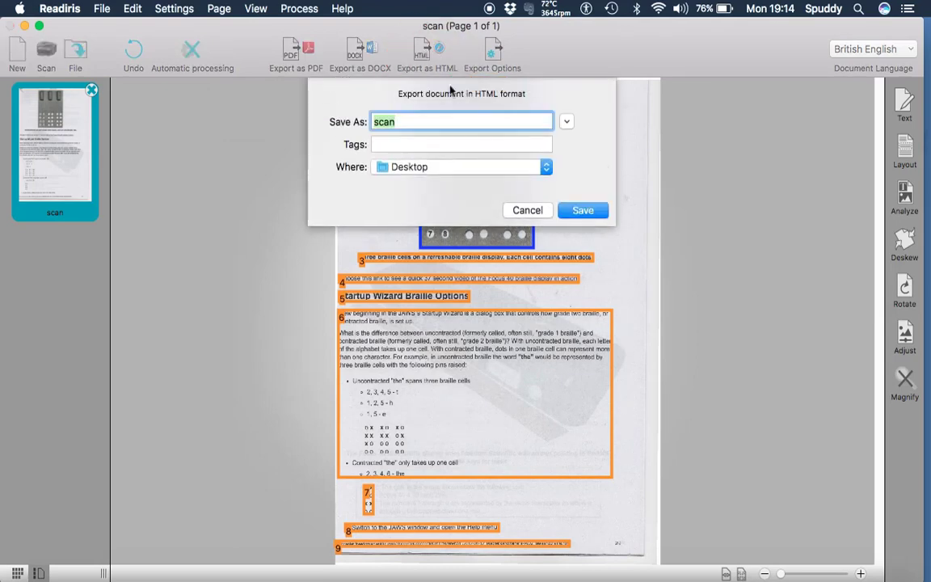
{"action": "left_click", "coordinate": [586, 213]}
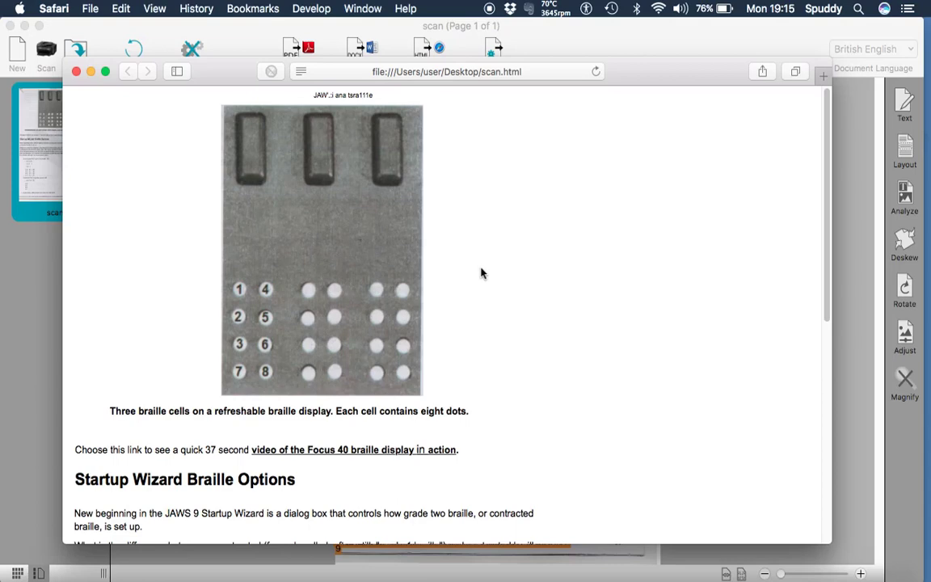
{"action": "left_click", "coordinate": [77, 72]}
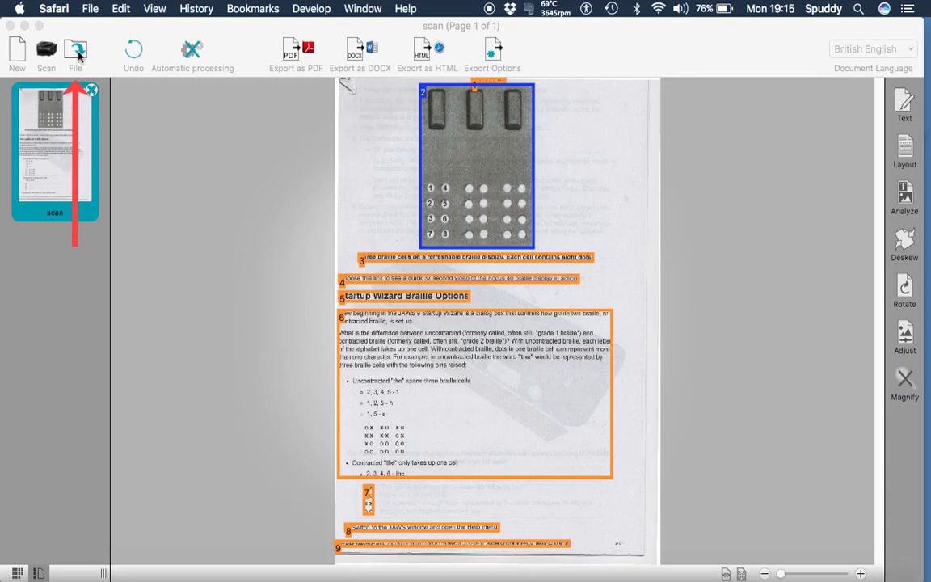
Open EndNoteX7MacHelp.pdf from the Desktop with page orientation detection enabled alongside page analysis.
{"action": "left_click", "coordinate": [76, 51]}
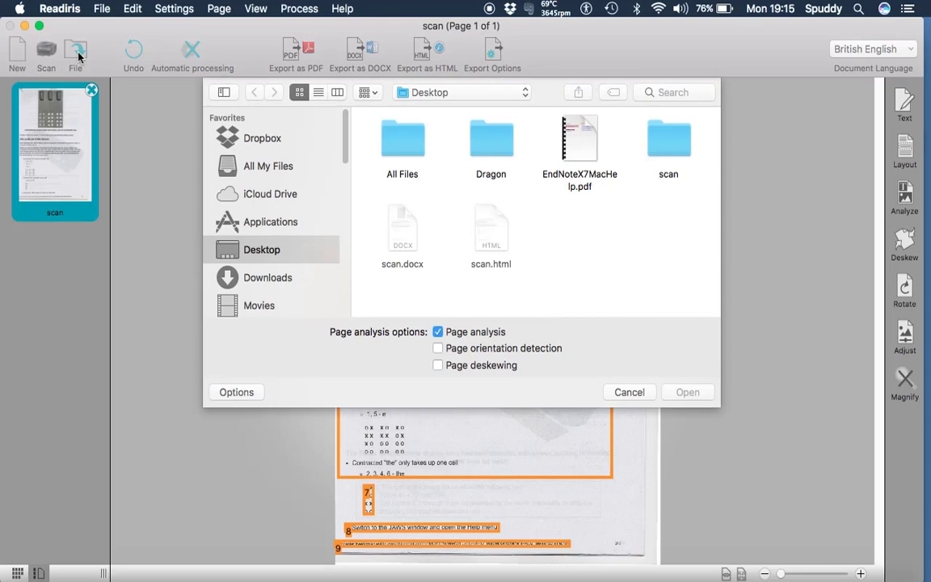
{"action": "left_click", "coordinate": [439, 349]}
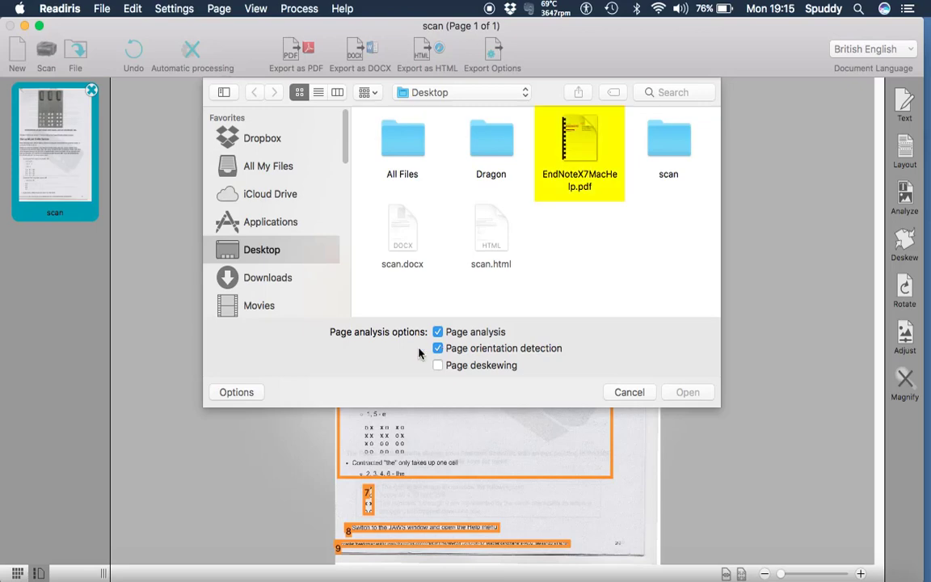
{"action": "left_click", "coordinate": [578, 137]}
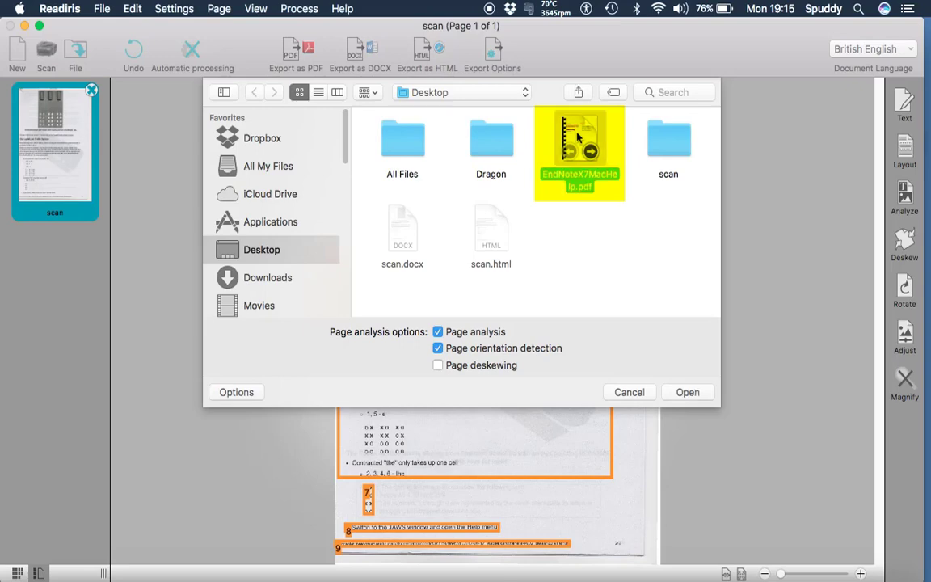
{"action": "left_click", "coordinate": [687, 394]}
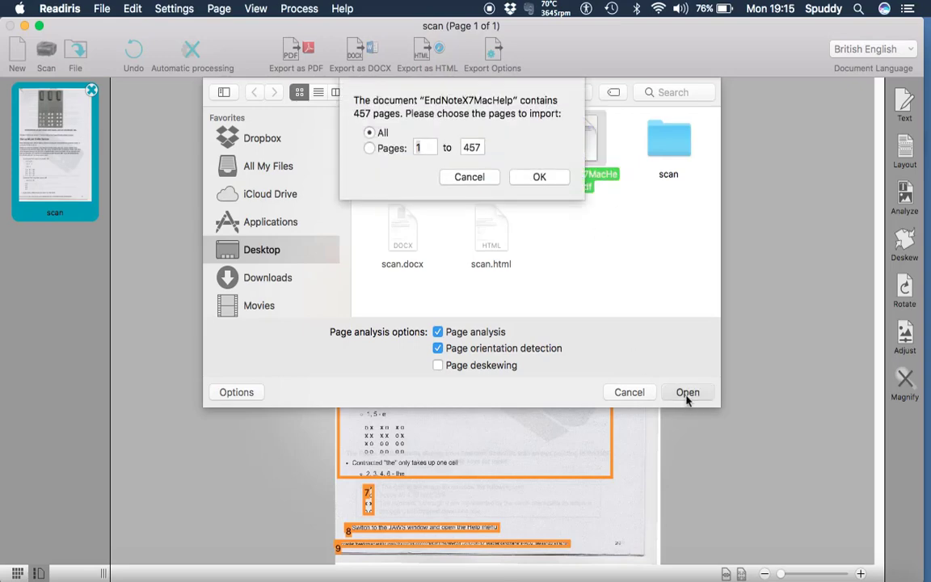
Limit the PDF import to pages 3 to 10 and import them.
{"action": "left_click", "coordinate": [477, 147]}
{"action": "key", "text": "BackSpace"}
{"action": "key", "text": "BackSpace"}
{"action": "key", "text": "BackSpace"}
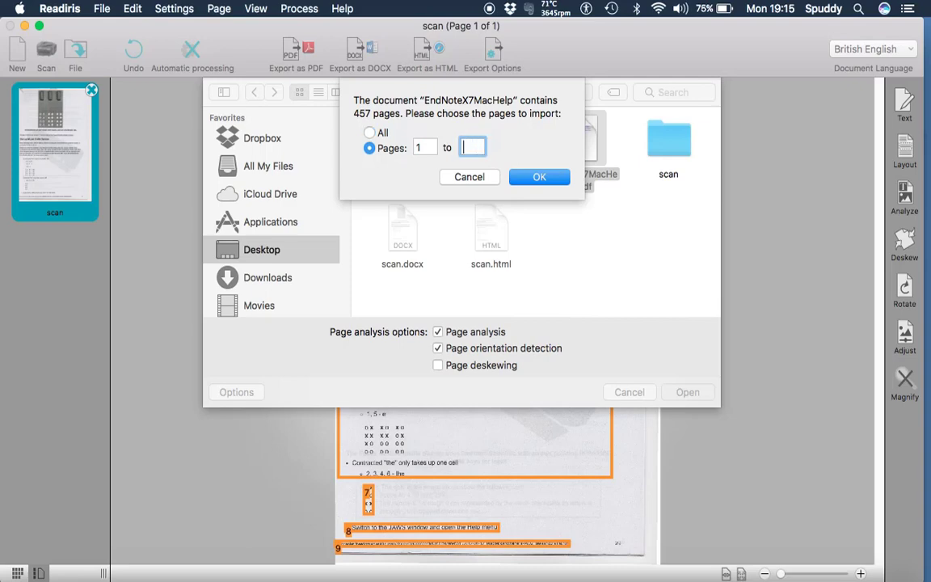
{"action": "type", "text": "10"}
{"action": "left_click", "coordinate": [425, 144]}
{"action": "key", "text": "BackSpace"}
{"action": "type", "text": "3"}
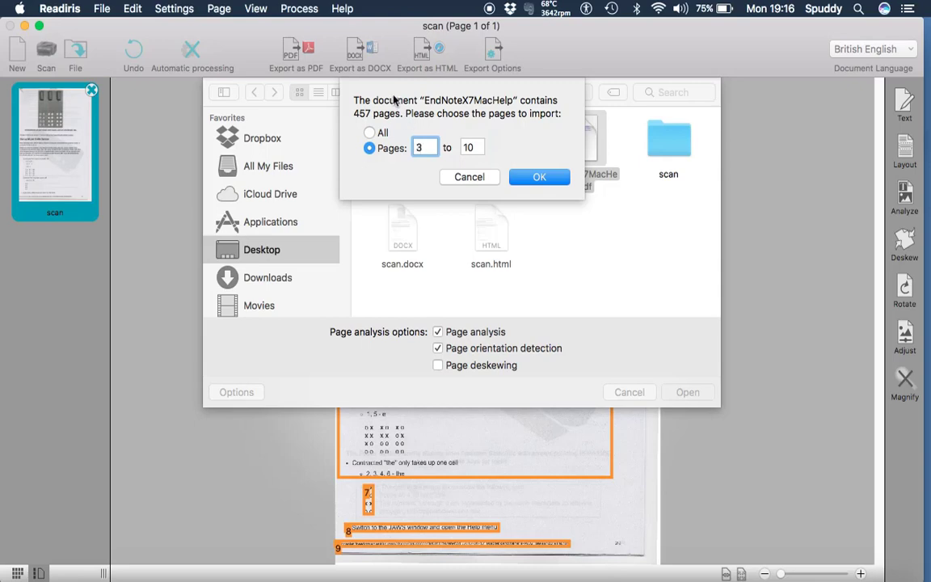
{"action": "left_click", "coordinate": [535, 176]}
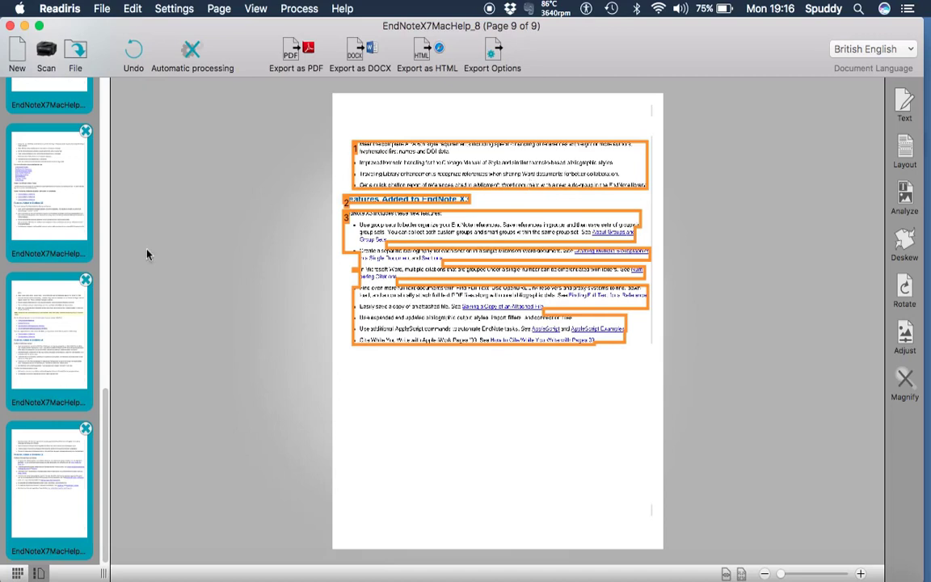
Browse through the imported EndNote pages and examine the zones recognised on each.
{"action": "left_click_drag", "start_coordinate": [104, 434], "coordinate": [105, 81]}
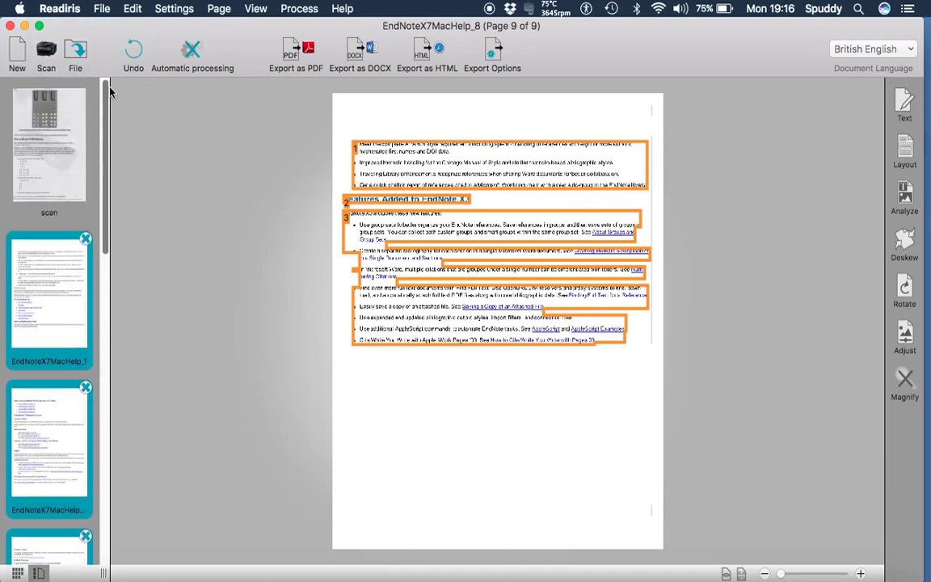
{"action": "left_click", "coordinate": [55, 284]}
{"action": "left_click", "coordinate": [57, 396]}
{"action": "left_click", "coordinate": [58, 303]}
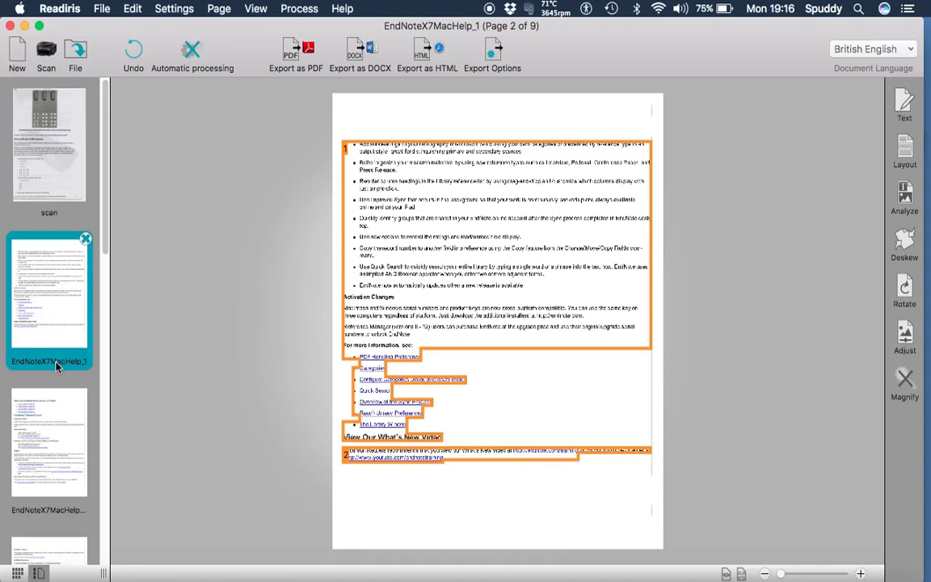
{"action": "left_click", "coordinate": [49, 457]}
{"action": "scroll", "coordinate": [48, 457], "scroll_direction": "down", "scroll_amount": 5}
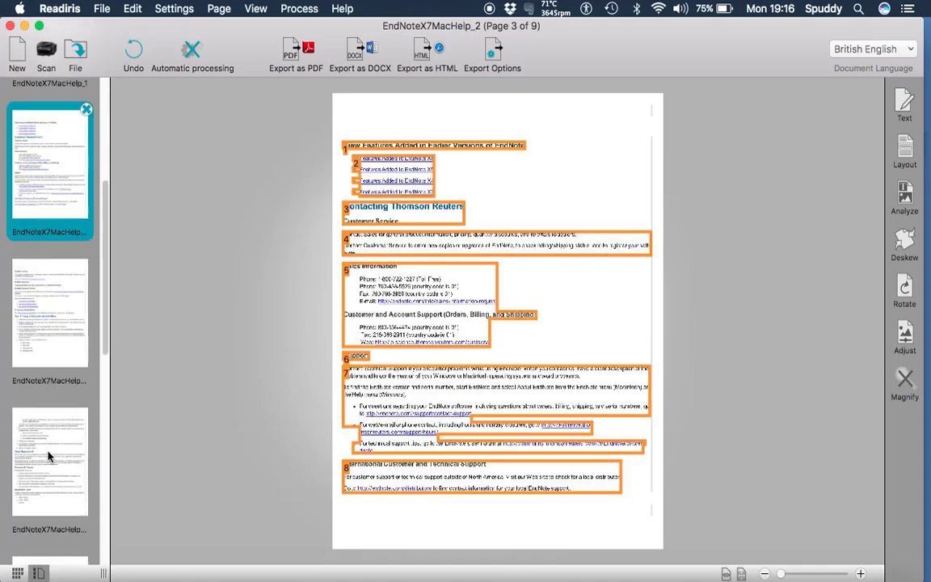
{"action": "left_click", "coordinate": [32, 254]}
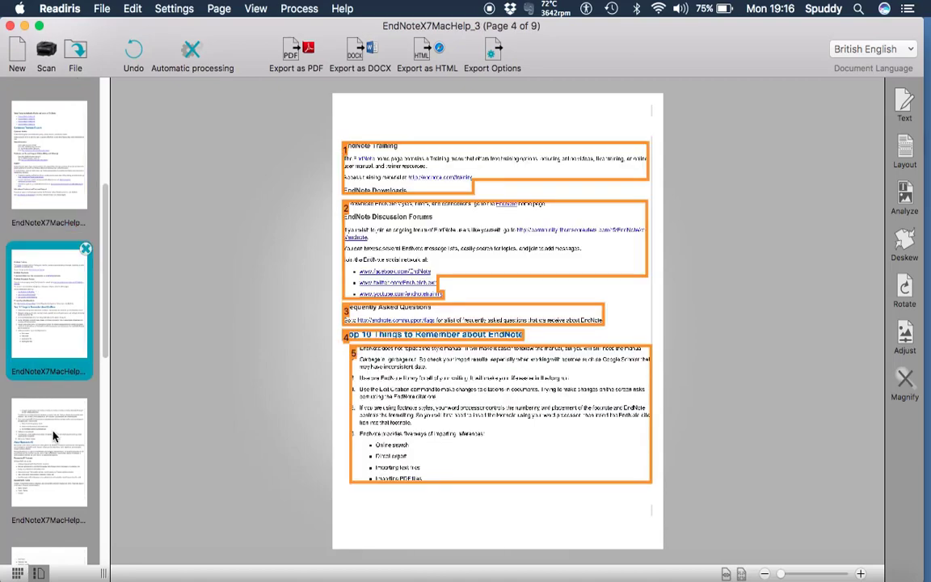
{"action": "left_click", "coordinate": [50, 429]}
{"action": "scroll", "coordinate": [53, 431], "scroll_direction": "down", "scroll_amount": 5}
{"action": "left_click", "coordinate": [54, 431]}
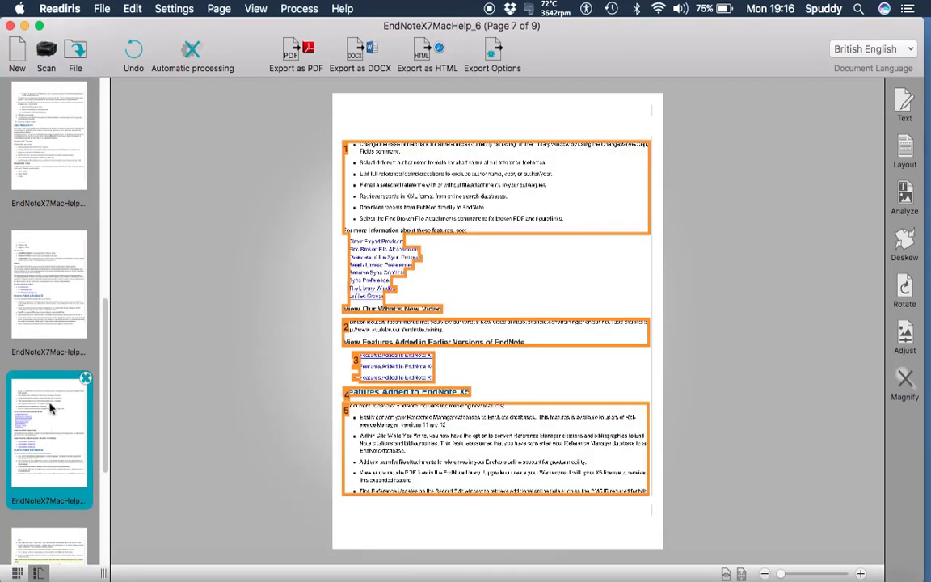
{"action": "left_click", "coordinate": [47, 277]}
{"action": "scroll", "coordinate": [47, 279], "scroll_direction": "down", "scroll_amount": 5}
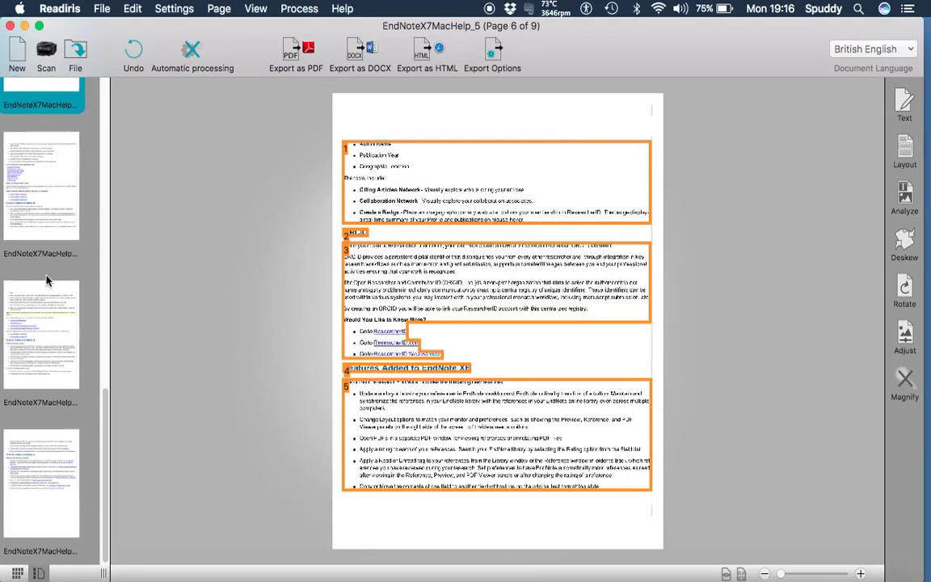
{"action": "left_click", "coordinate": [39, 288]}
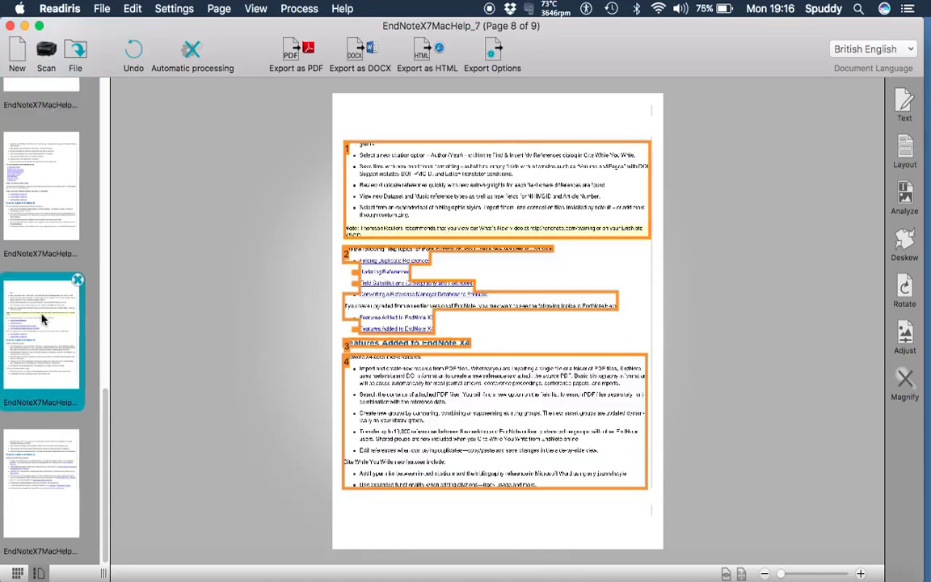
{"action": "left_click", "coordinate": [58, 165]}
{"action": "scroll", "coordinate": [54, 249], "scroll_direction": "up", "scroll_amount": 10}
Delete the page EndNoteX7MacHelp_1 and the original scan page from the document.
{"action": "left_click", "coordinate": [55, 263]}
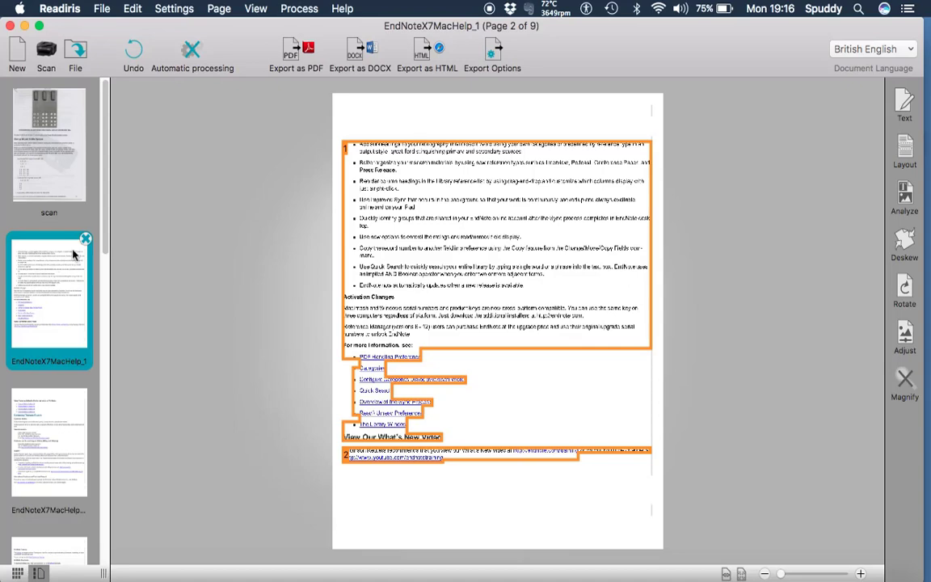
{"action": "left_click", "coordinate": [86, 240]}
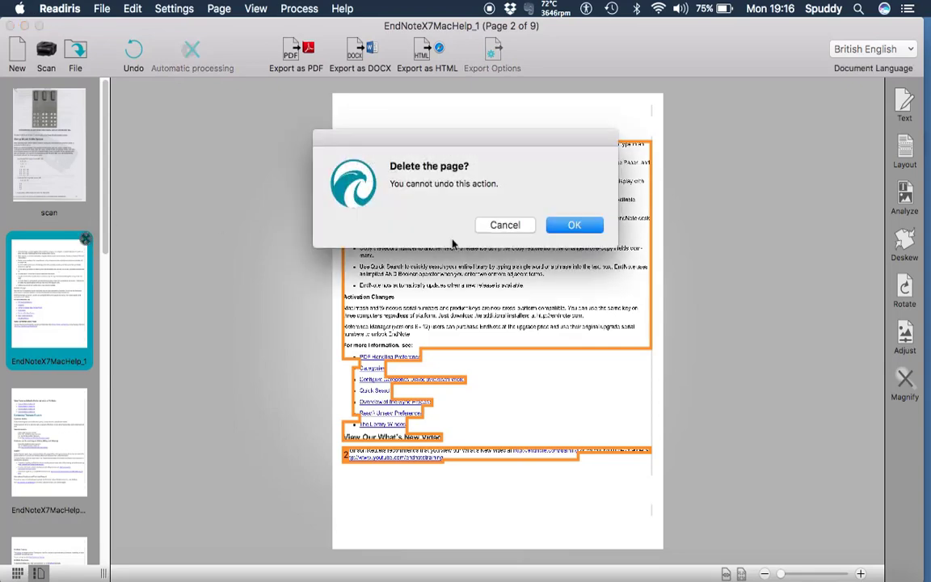
{"action": "left_click", "coordinate": [583, 225]}
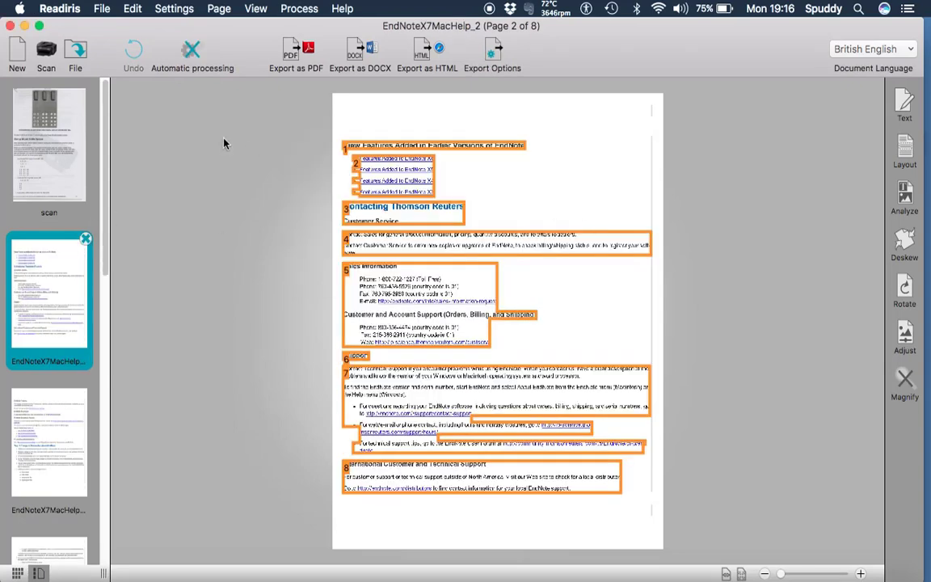
{"action": "left_click", "coordinate": [66, 112]}
{"action": "left_click", "coordinate": [85, 90]}
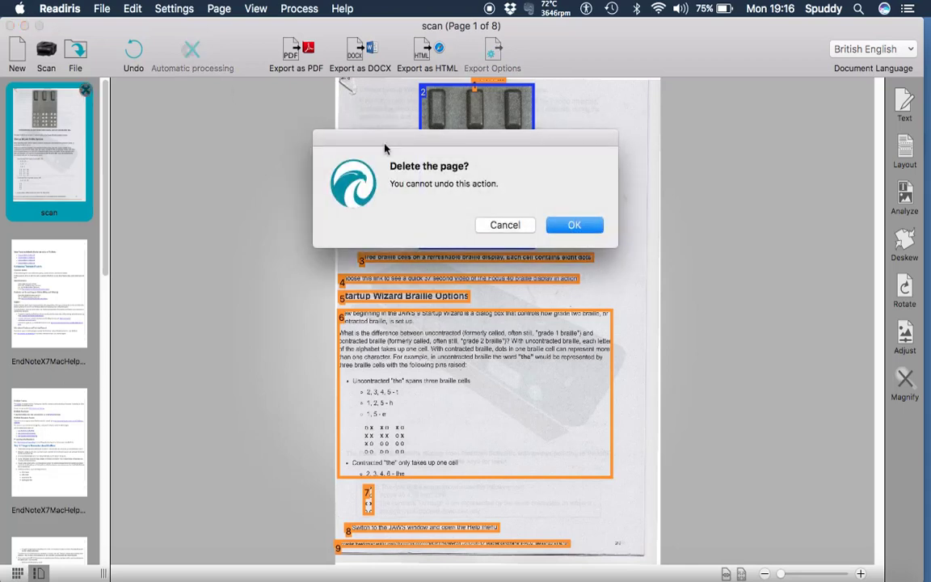
{"action": "left_click", "coordinate": [583, 225]}
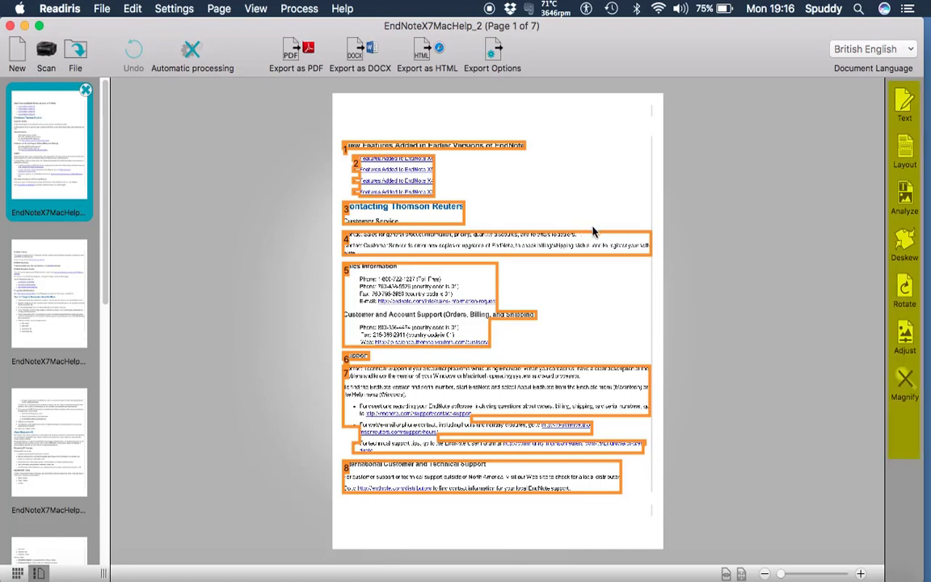
Draw a graphics zone around the "View Features Added in Earlier Versions of EndNote" heading and its links, and convert it to a text zone.
{"action": "left_click", "coordinate": [912, 149]}
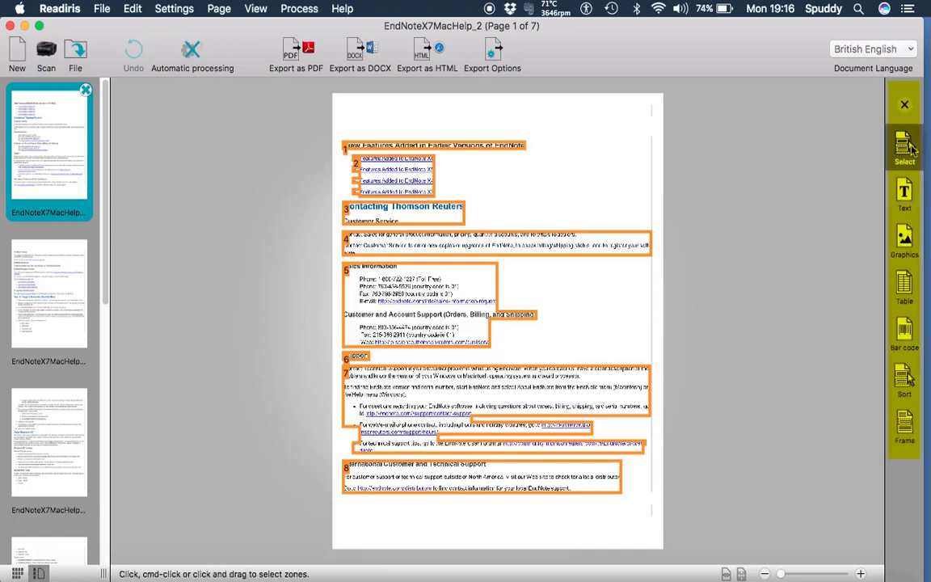
{"action": "left_click", "coordinate": [908, 240]}
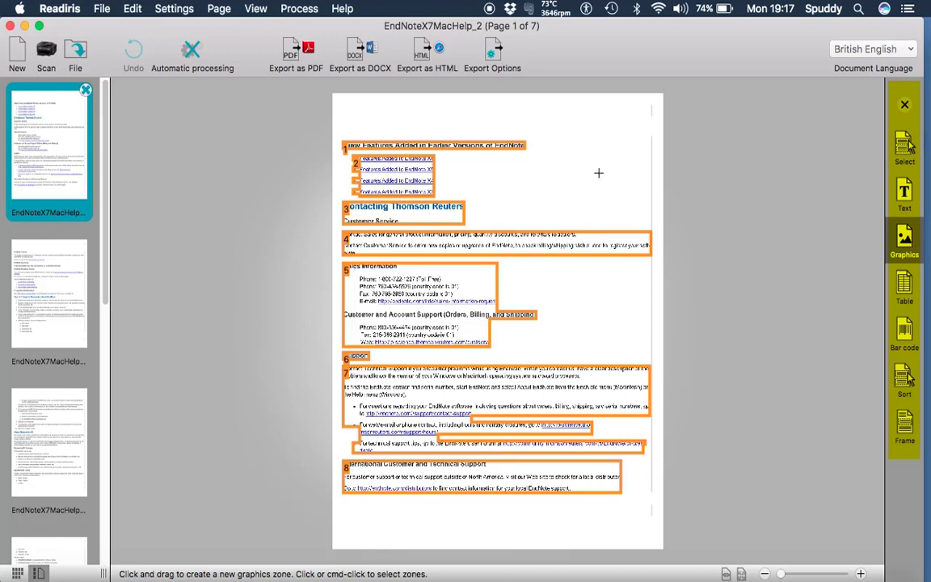
{"action": "left_click_drag", "start_coordinate": [336, 121], "coordinate": [560, 203]}
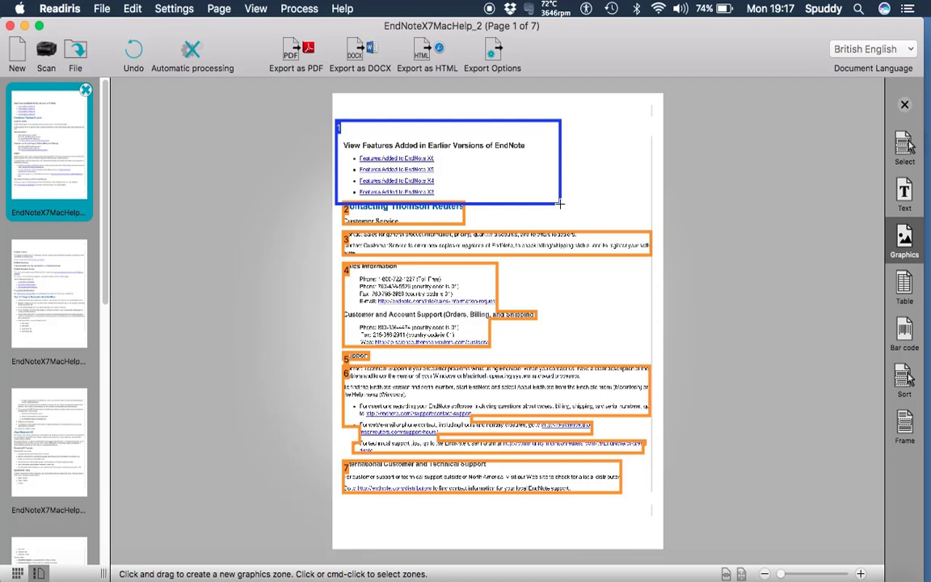
{"action": "right_click", "coordinate": [472, 173]}
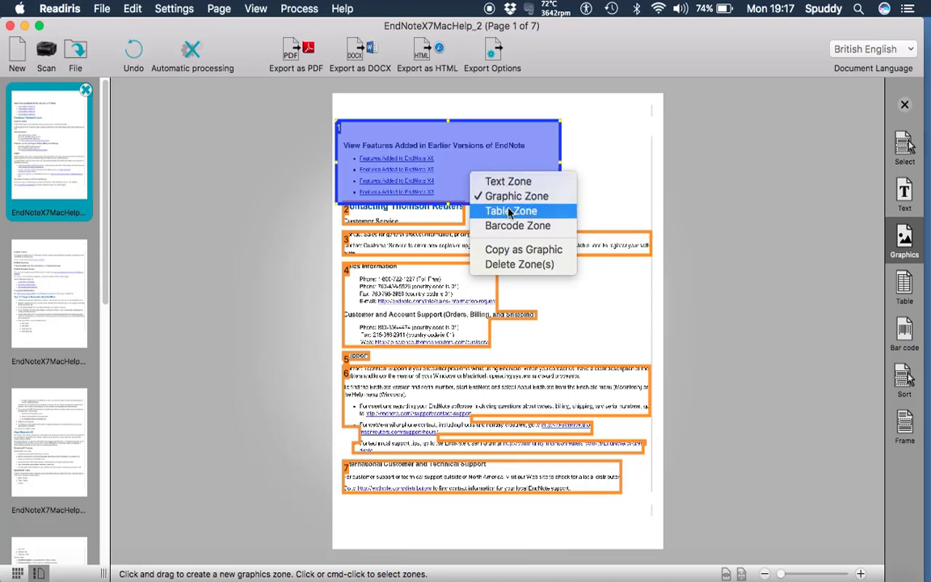
{"action": "left_click", "coordinate": [511, 182]}
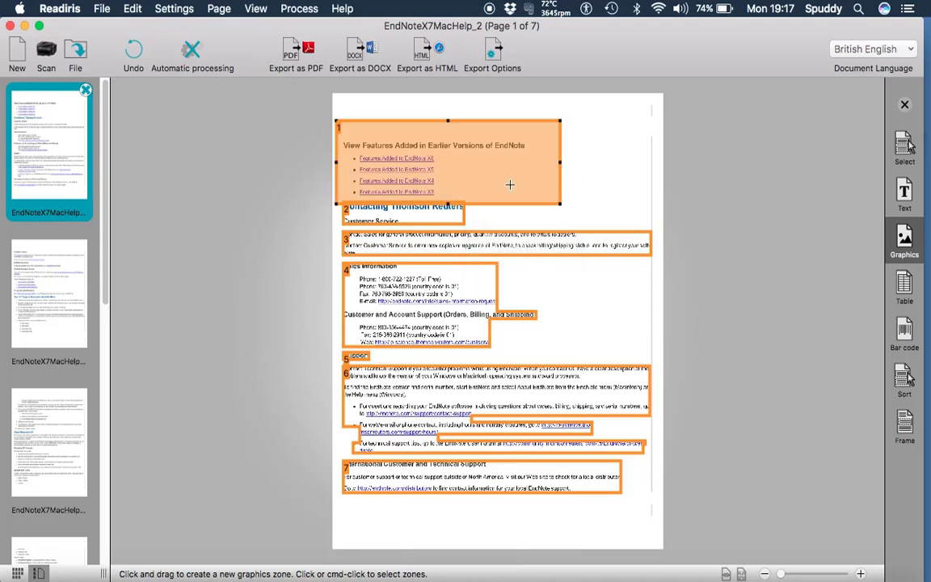
Try the barcode type on the zone around the first heading, set it back to a text zone, and deselect it.
{"action": "right_click", "coordinate": [505, 184]}
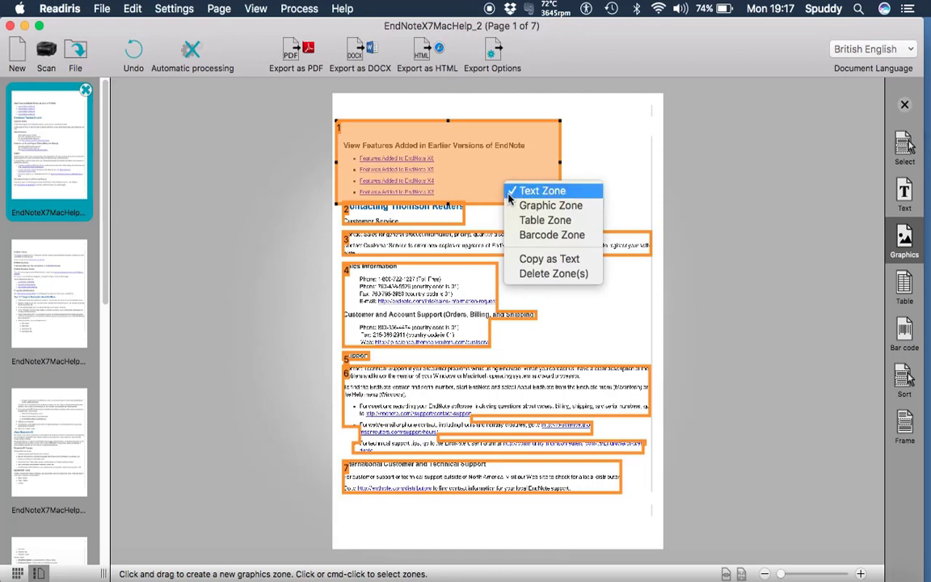
{"action": "left_click", "coordinate": [523, 236]}
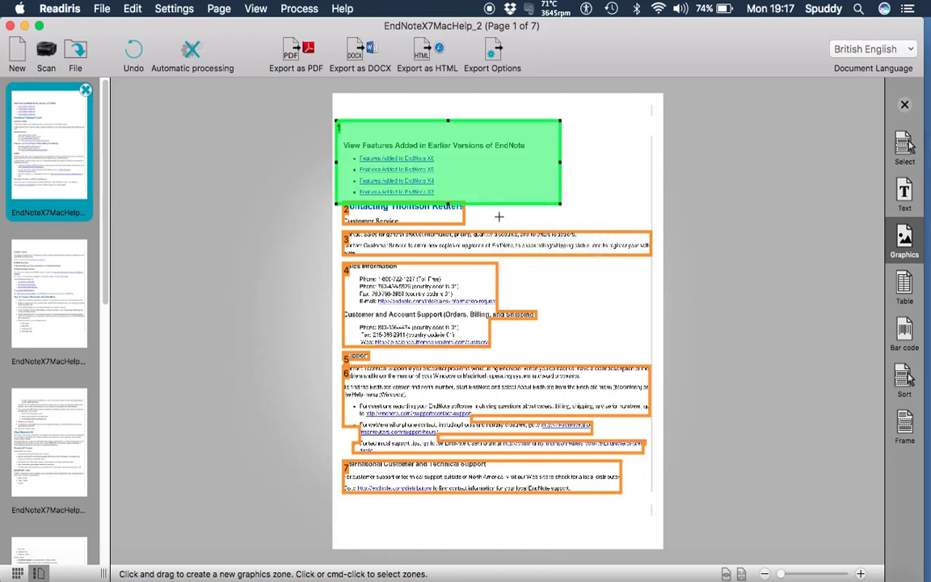
{"action": "right_click", "coordinate": [471, 177]}
{"action": "left_click", "coordinate": [490, 195]}
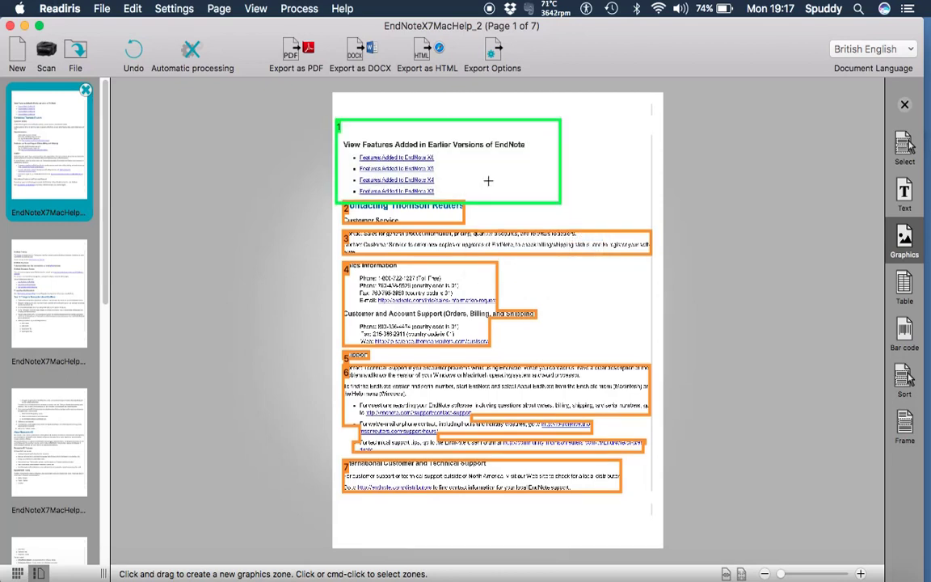
{"action": "right_click", "coordinate": [470, 204]}
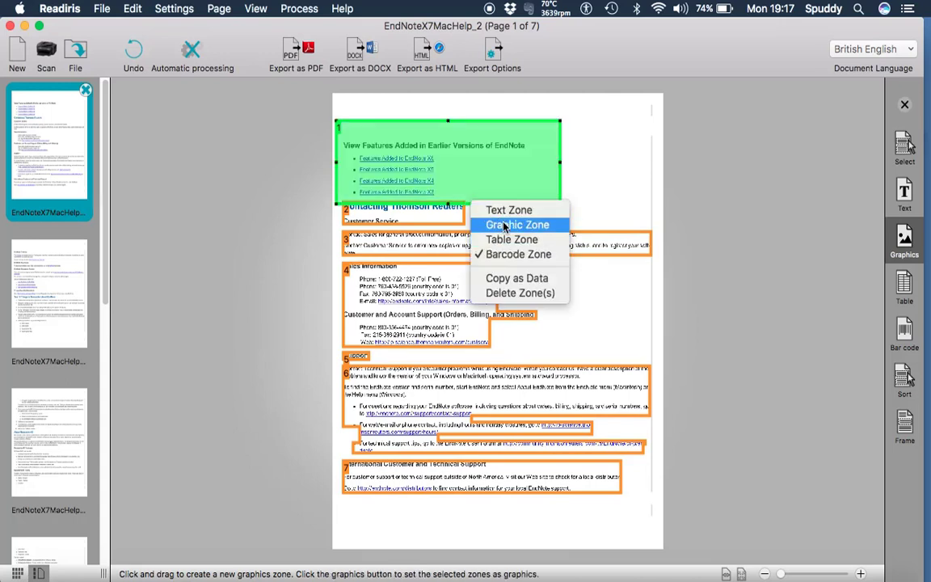
{"action": "left_click", "coordinate": [502, 210]}
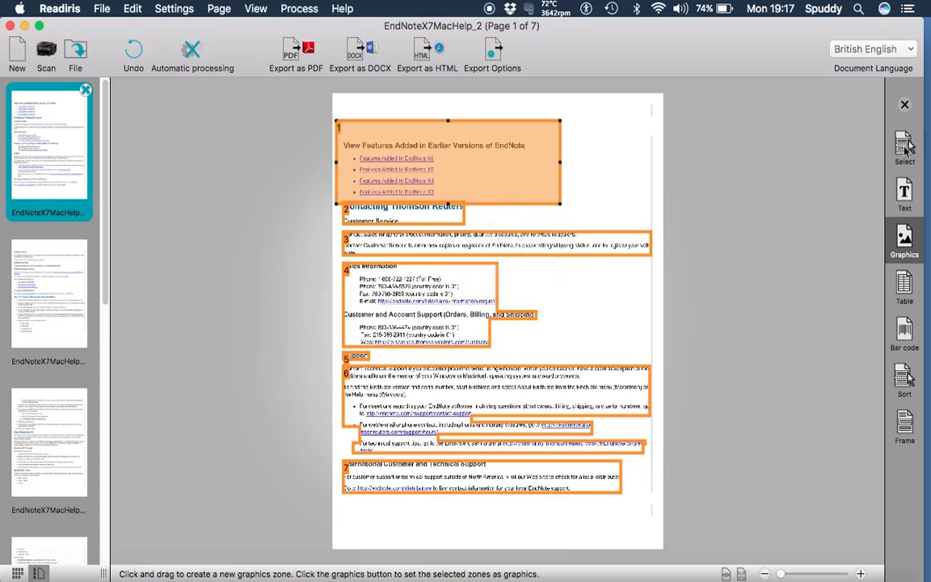
{"action": "left_click", "coordinate": [905, 145]}
{"action": "left_click", "coordinate": [621, 224]}
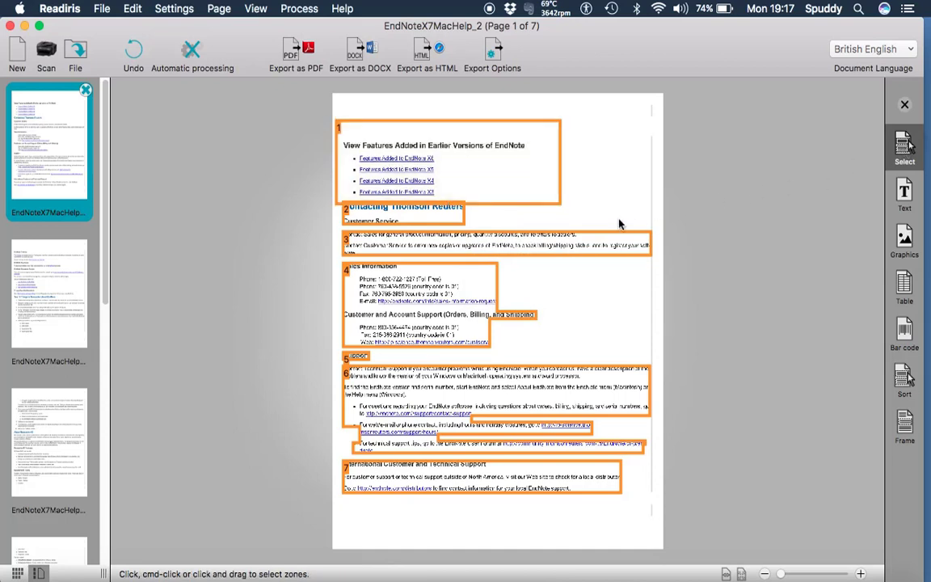
Move the Audio format into the favourite export formats, replacing HTML.
{"action": "left_click", "coordinate": [496, 55]}
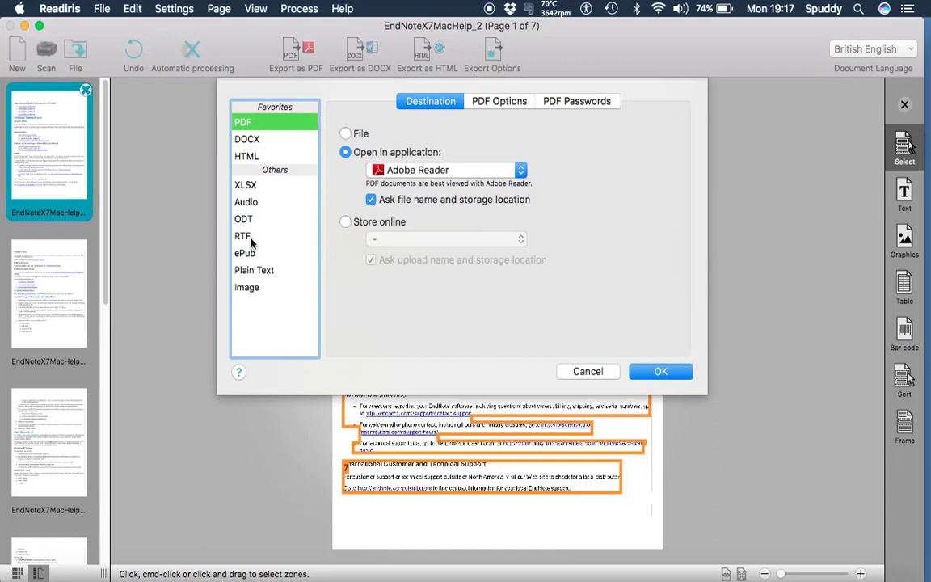
{"action": "left_click", "coordinate": [248, 204]}
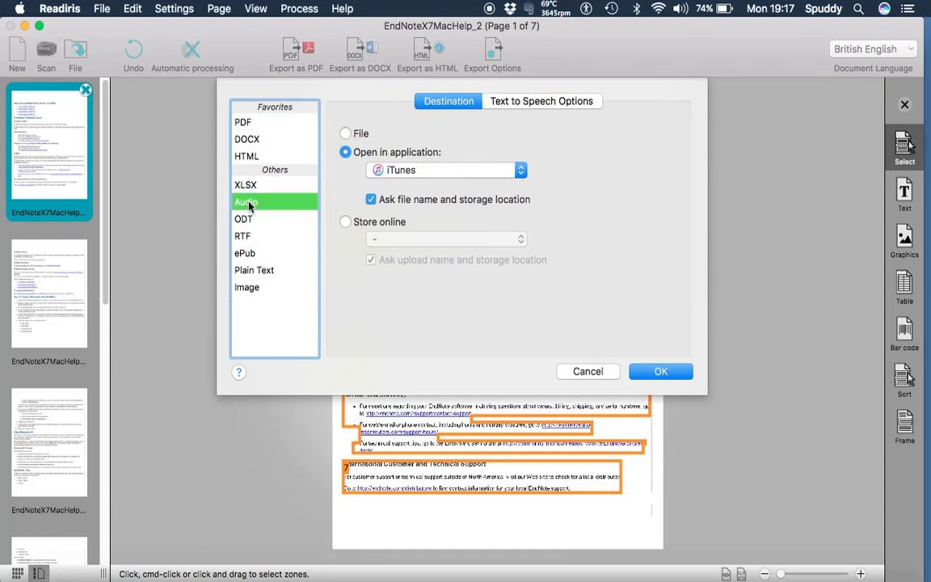
{"action": "left_click_drag", "start_coordinate": [250, 206], "coordinate": [251, 155]}
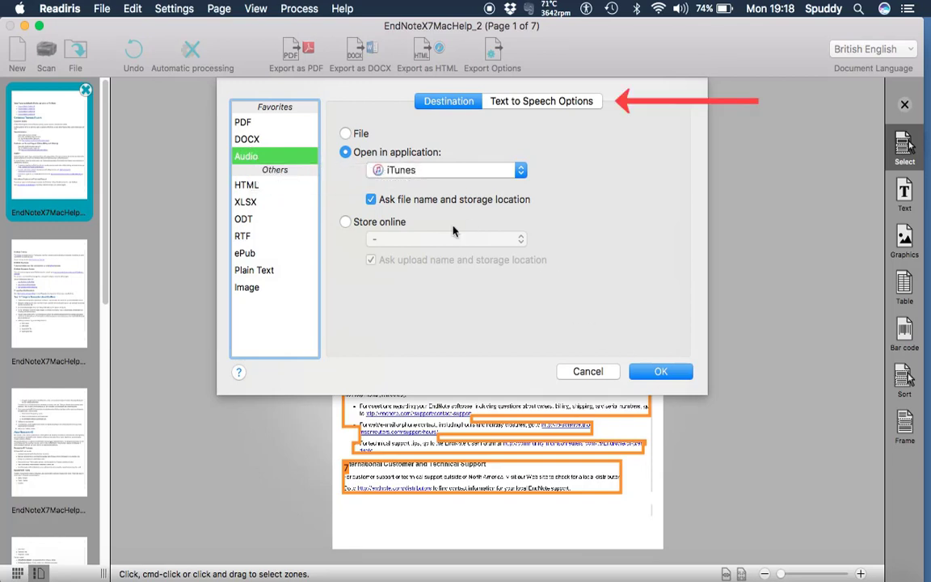
Review the audio text-to-speech options, play a sample of the Serena system voice, and accept the export options.
{"action": "left_click", "coordinate": [541, 103]}
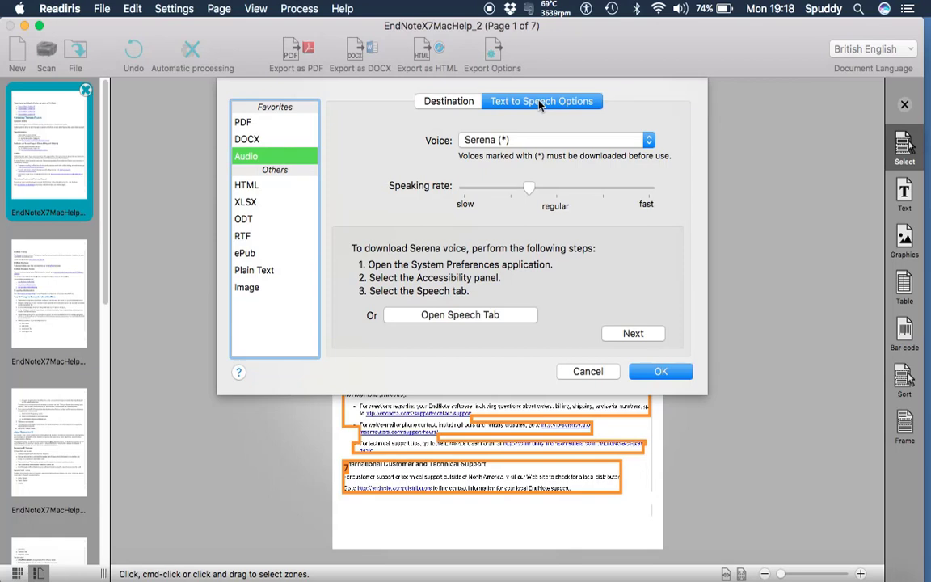
{"action": "left_click", "coordinate": [467, 317]}
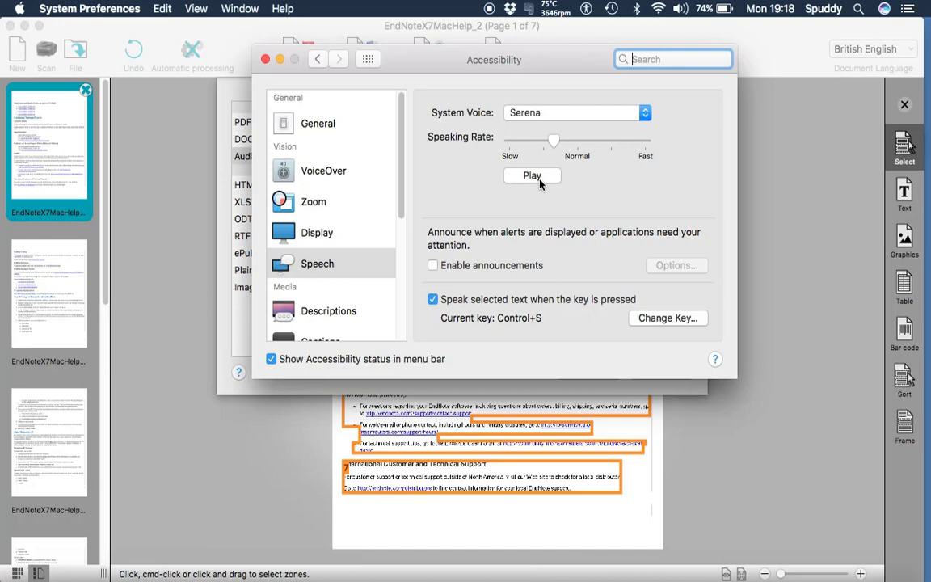
{"action": "left_click", "coordinate": [539, 179]}
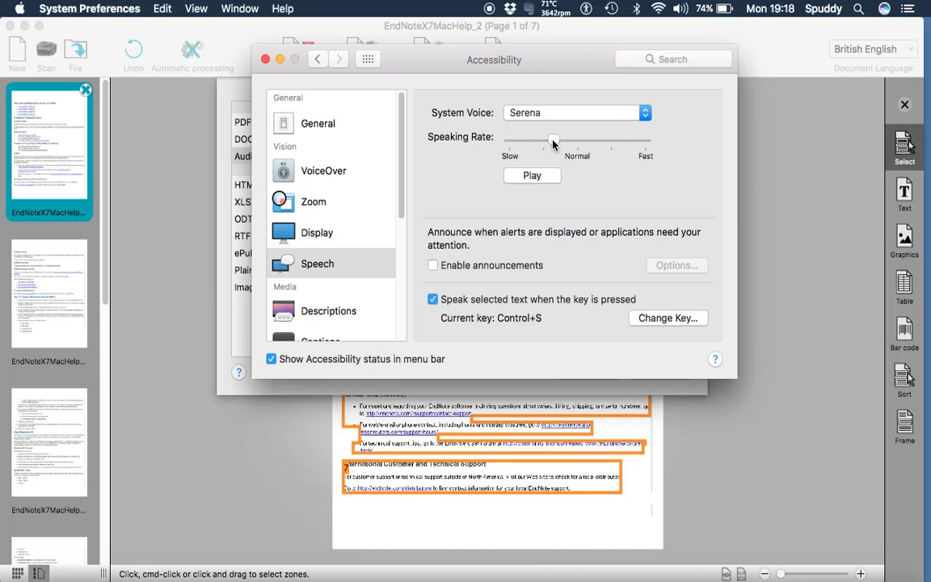
{"action": "left_click", "coordinate": [266, 59]}
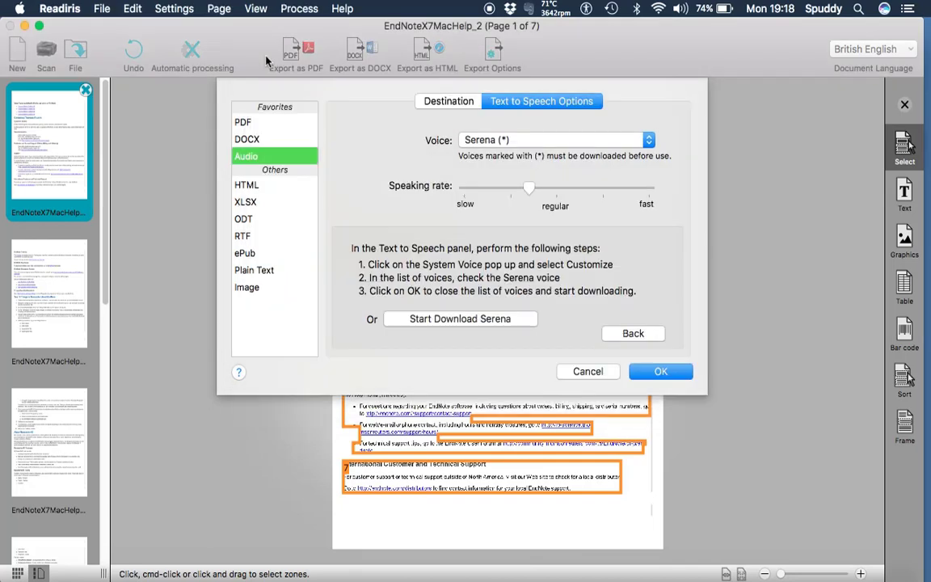
{"action": "left_click", "coordinate": [655, 373]}
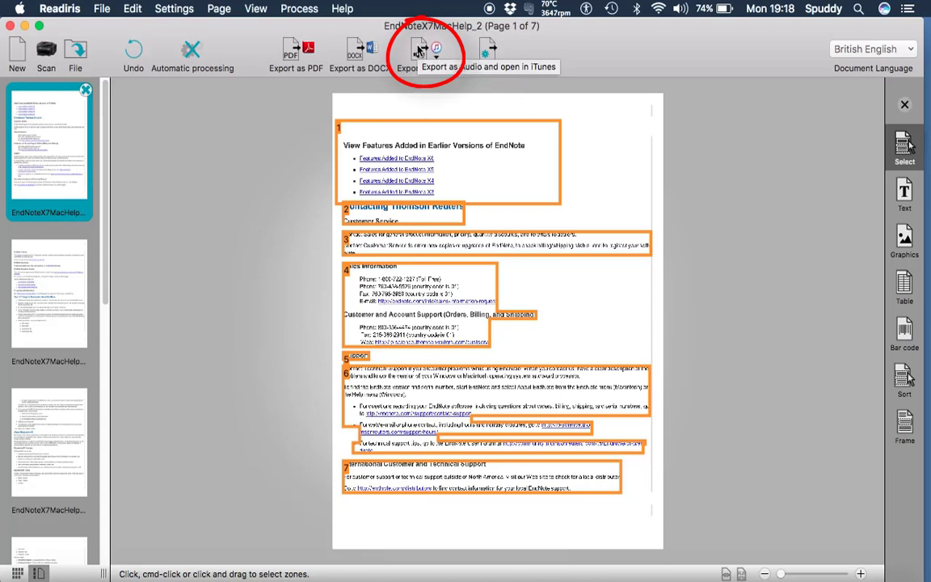
Export the document as audio named EndNoteX7MacHelp_2 to the Desktop with the Red tag, opening it in iTunes.
{"action": "left_click", "coordinate": [419, 52]}
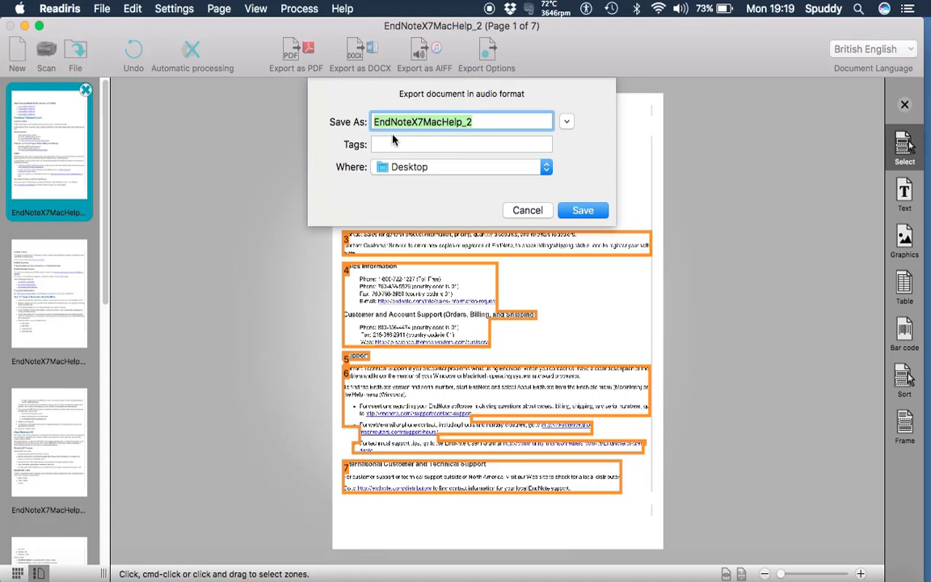
{"action": "left_click", "coordinate": [390, 145]}
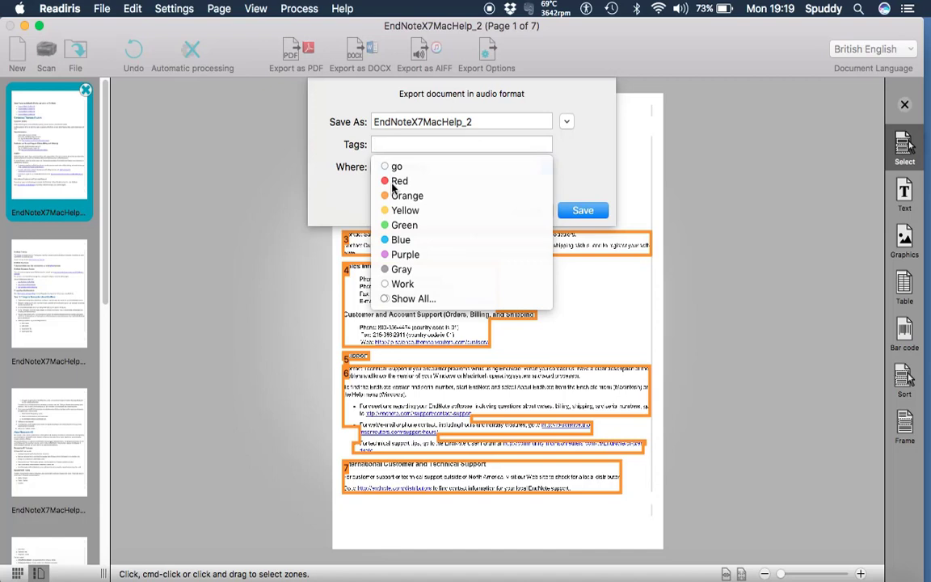
{"action": "left_click", "coordinate": [396, 181]}
{"action": "left_click", "coordinate": [591, 212]}
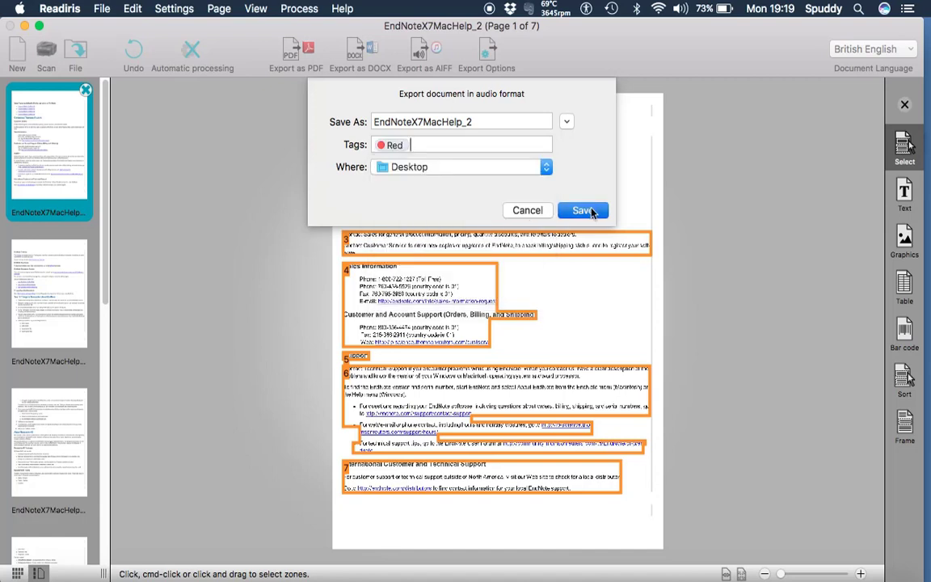
{"action": "left_click", "coordinate": [591, 211]}
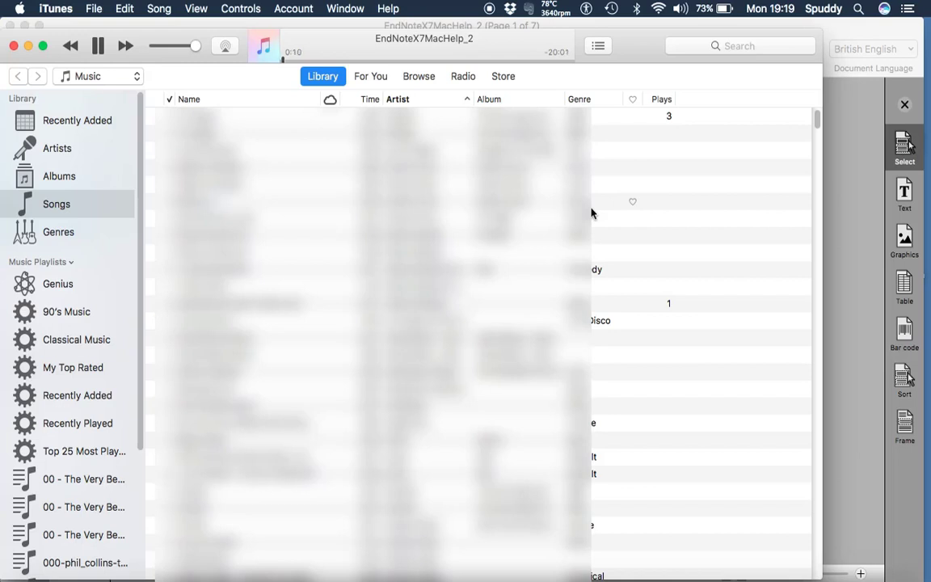
Close the iTunes window and quit iTunes to return to Readiris.
{"action": "left_click", "coordinate": [14, 46]}
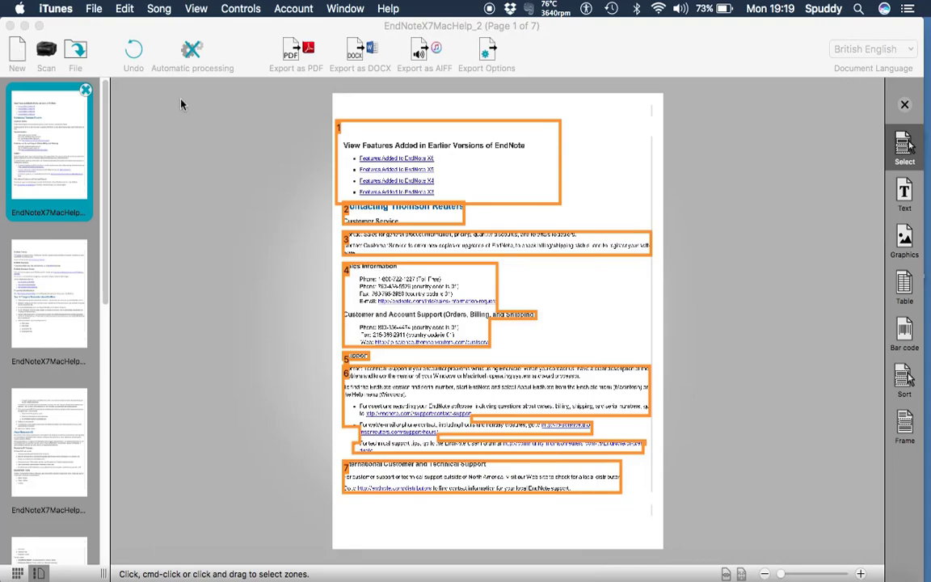
{"action": "left_click", "coordinate": [56, 8]}
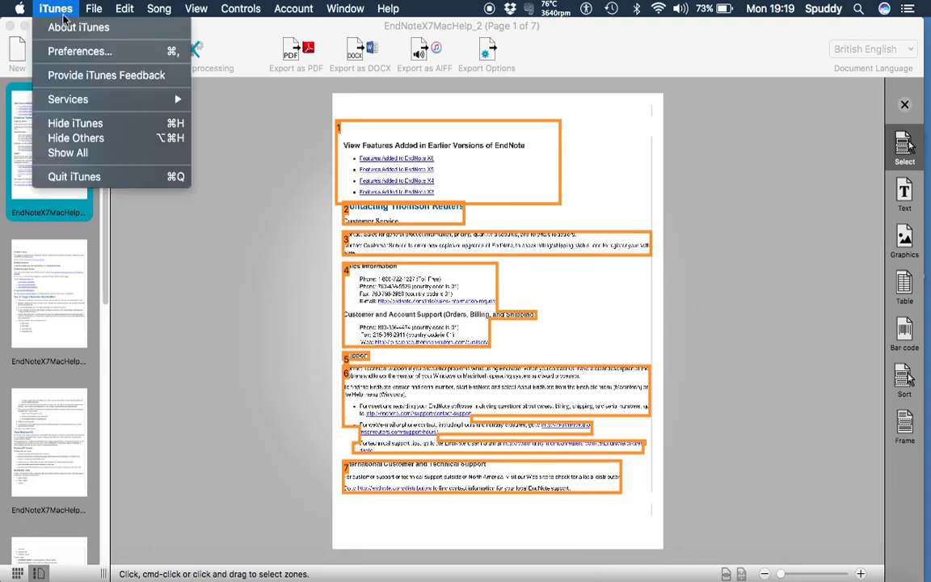
{"action": "left_click", "coordinate": [80, 176]}
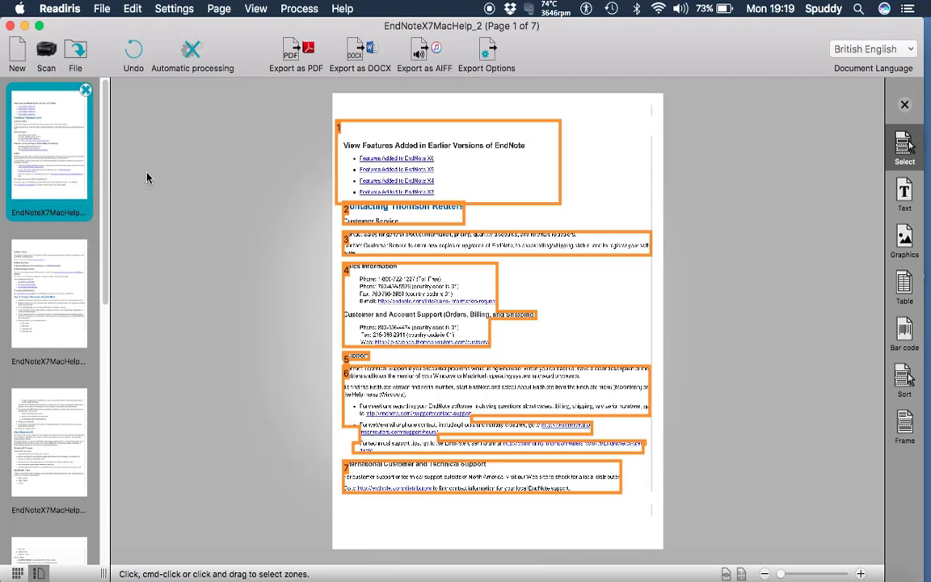
Try showing the toolbar as icons only, and set it back to icons and text.
{"action": "right_click", "coordinate": [598, 50]}
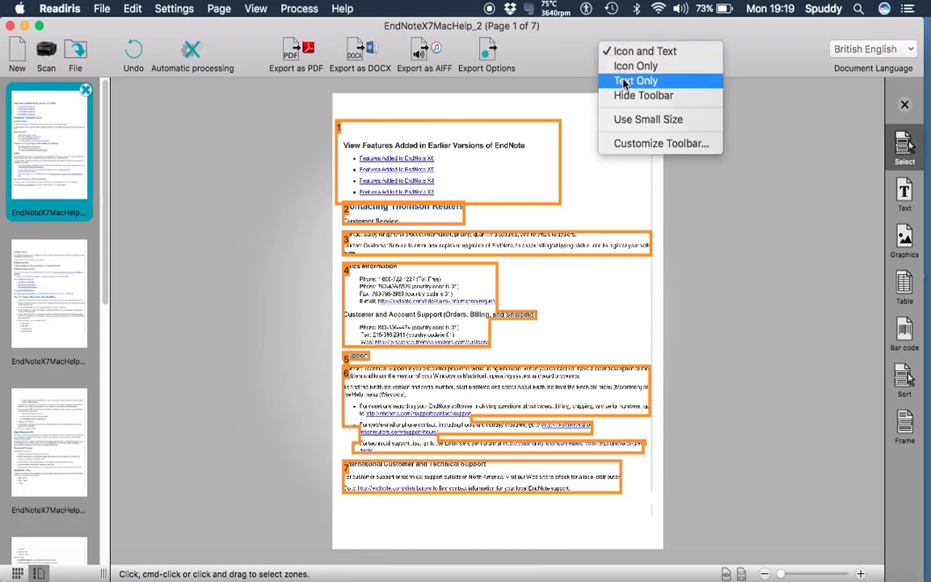
{"action": "left_click", "coordinate": [626, 69]}
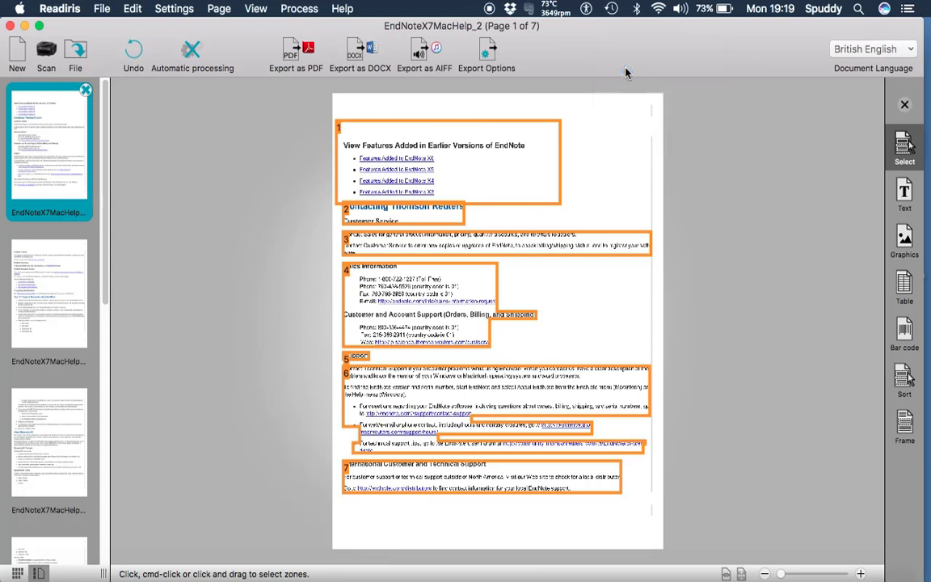
{"action": "right_click", "coordinate": [624, 33]}
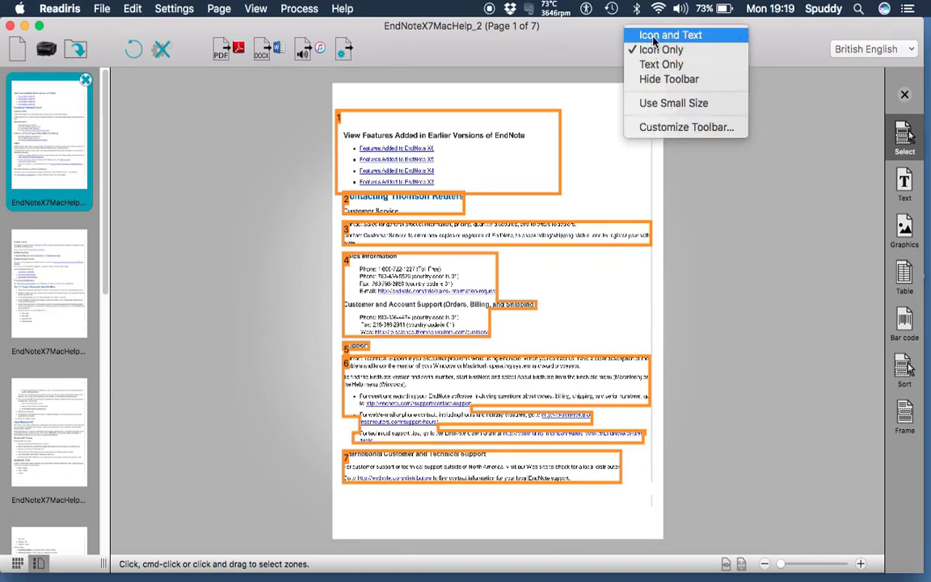
{"action": "left_click", "coordinate": [659, 35]}
Look over the toolbar customisation items, try the small size, turn it back off, and finish customising.
{"action": "right_click", "coordinate": [604, 75]}
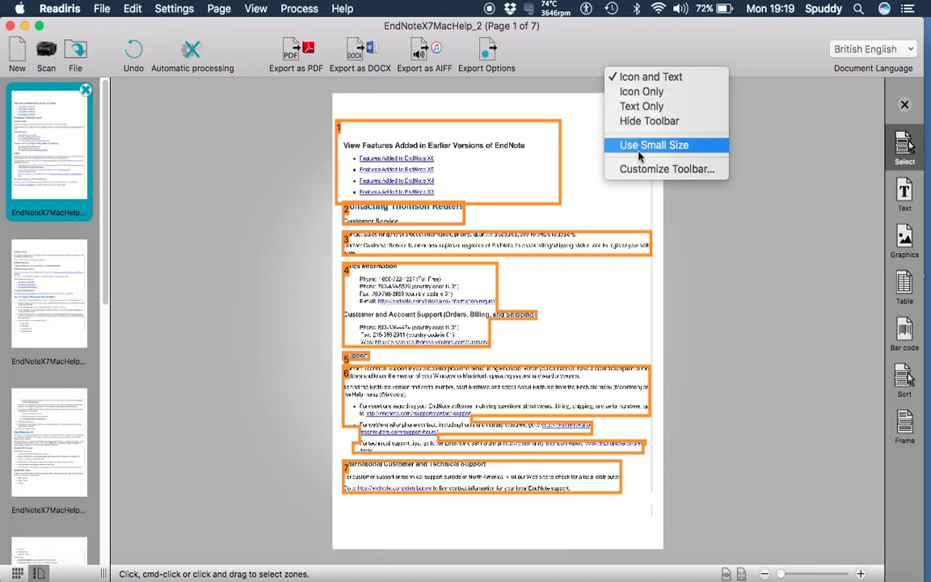
{"action": "left_click", "coordinate": [667, 169]}
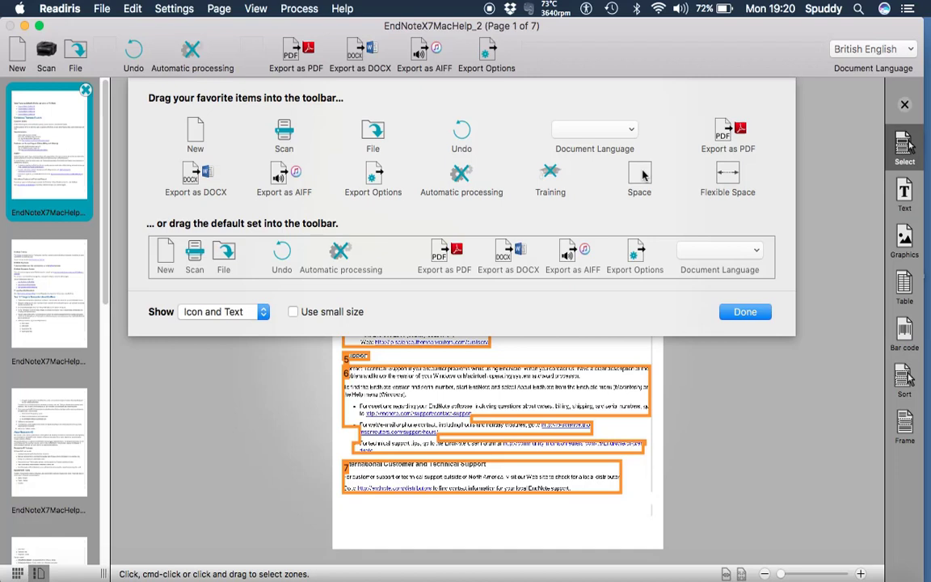
{"action": "left_click", "coordinate": [296, 312]}
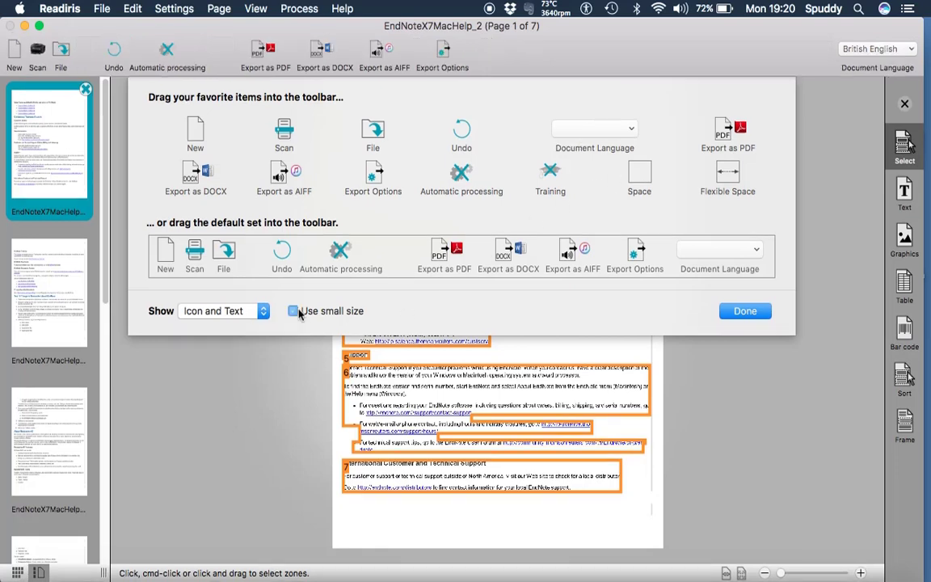
{"action": "left_click", "coordinate": [294, 311]}
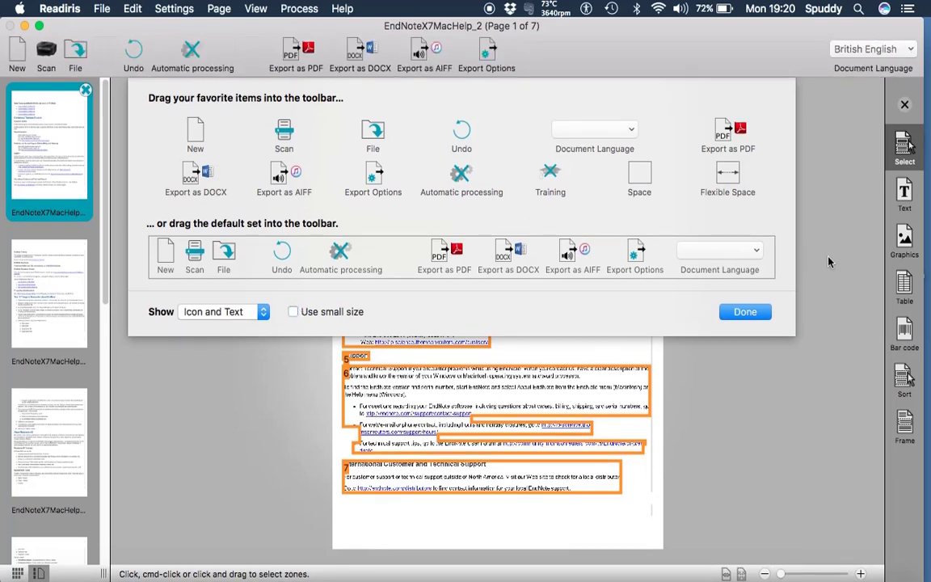
{"action": "left_click", "coordinate": [742, 312]}
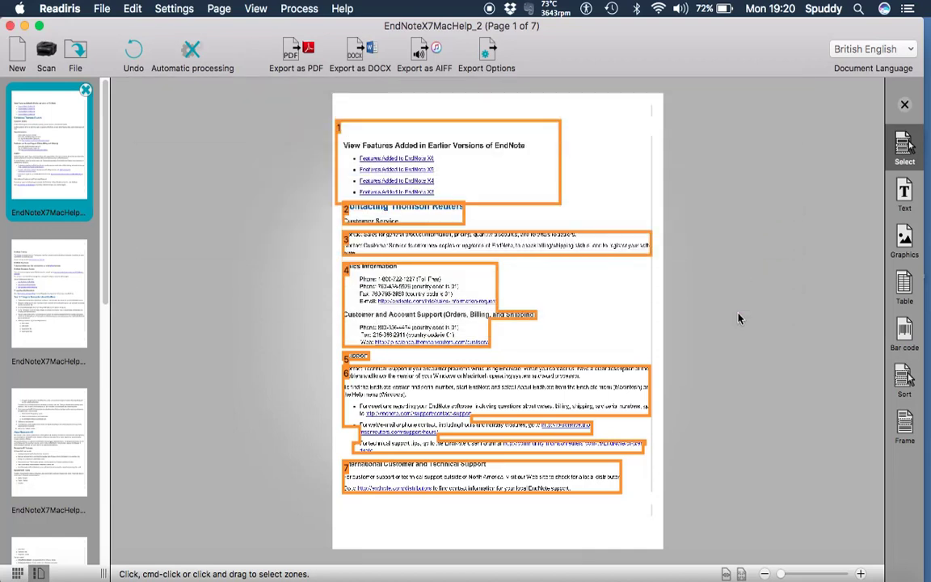
Examine the list of other document languages without changing the language, and view the available help resources.
{"action": "left_click", "coordinate": [905, 50]}
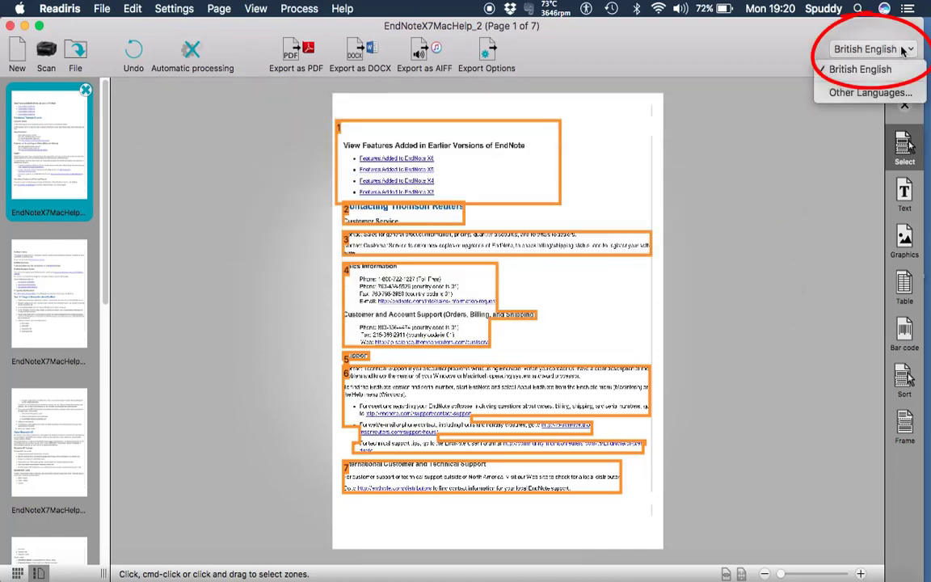
{"action": "left_click", "coordinate": [867, 92]}
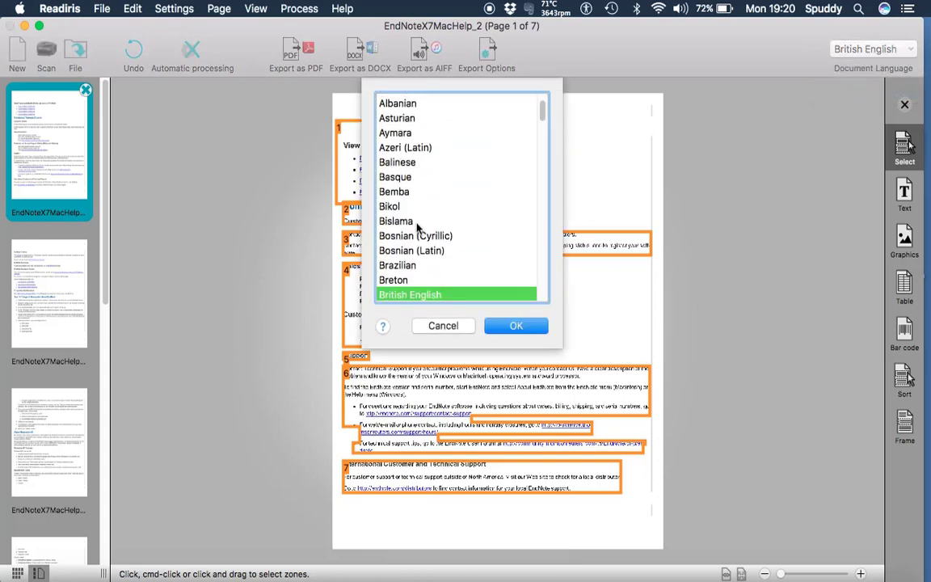
{"action": "left_click", "coordinate": [443, 326]}
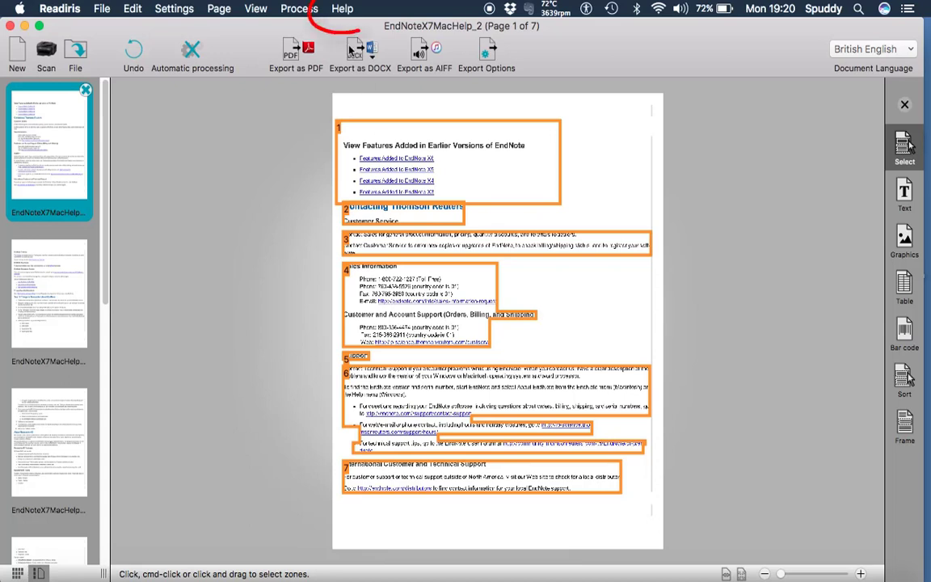
{"action": "left_click", "coordinate": [343, 8]}
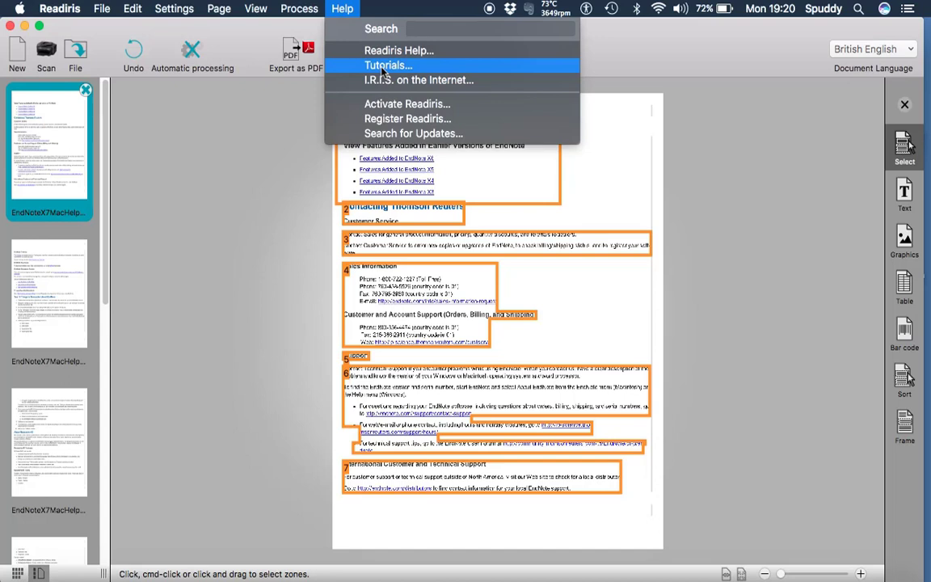
{"action": "left_click", "coordinate": [284, 188]}
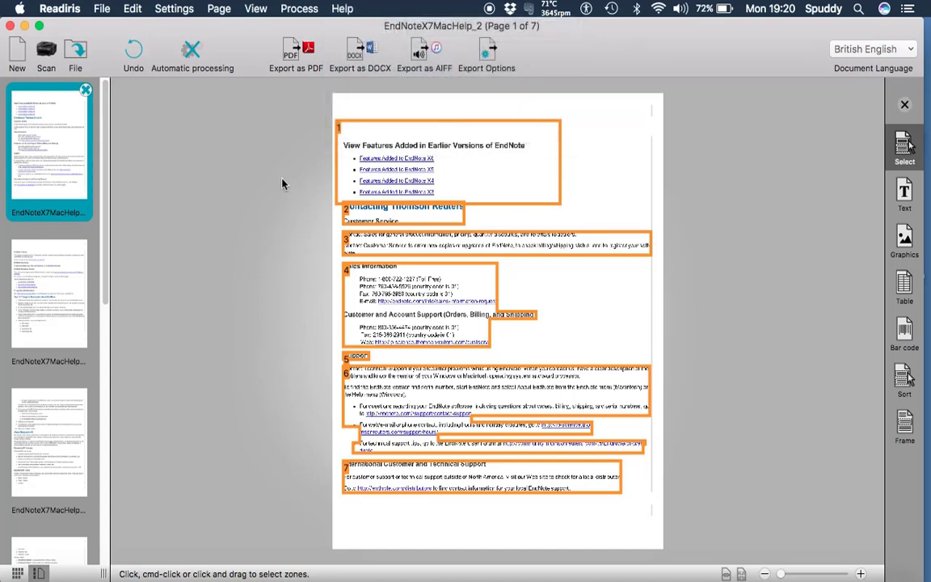
Open the Page Analysis preferences, read their help page through to the accuracy options, and close the help page.
{"action": "left_click", "coordinate": [63, 9]}
{"action": "left_click", "coordinate": [71, 50]}
{"action": "left_click", "coordinate": [509, 470]}
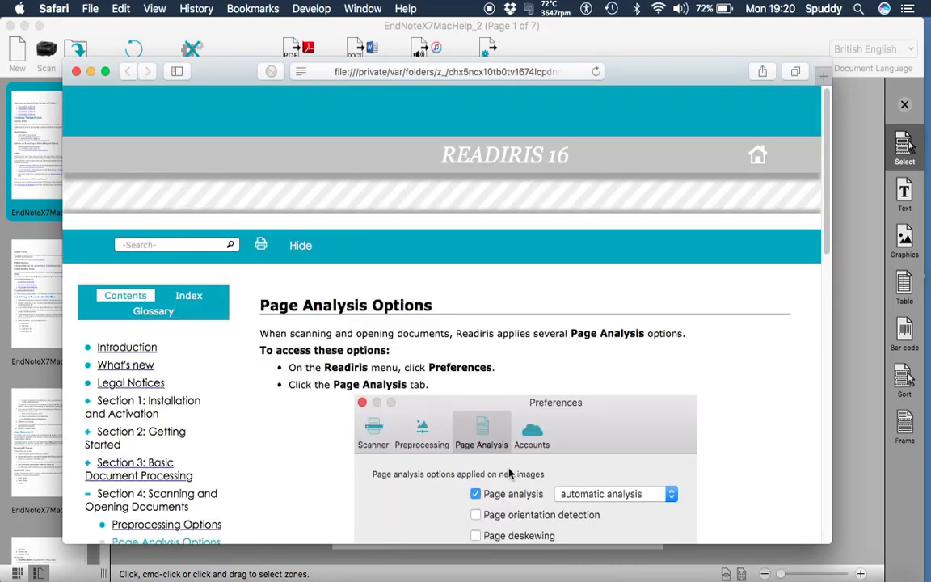
{"action": "scroll", "coordinate": [509, 474], "scroll_direction": "down", "scroll_amount": 15}
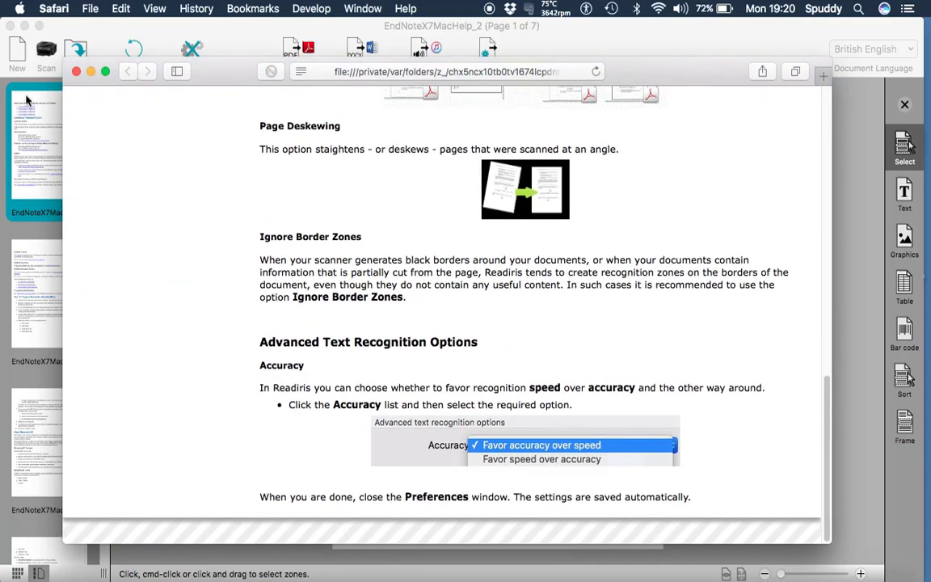
{"action": "left_click", "coordinate": [76, 71]}
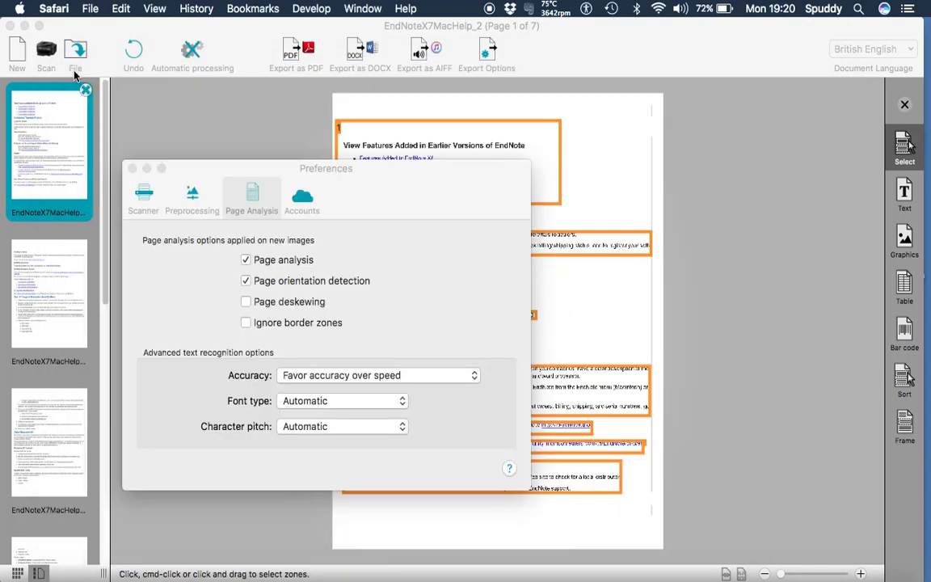